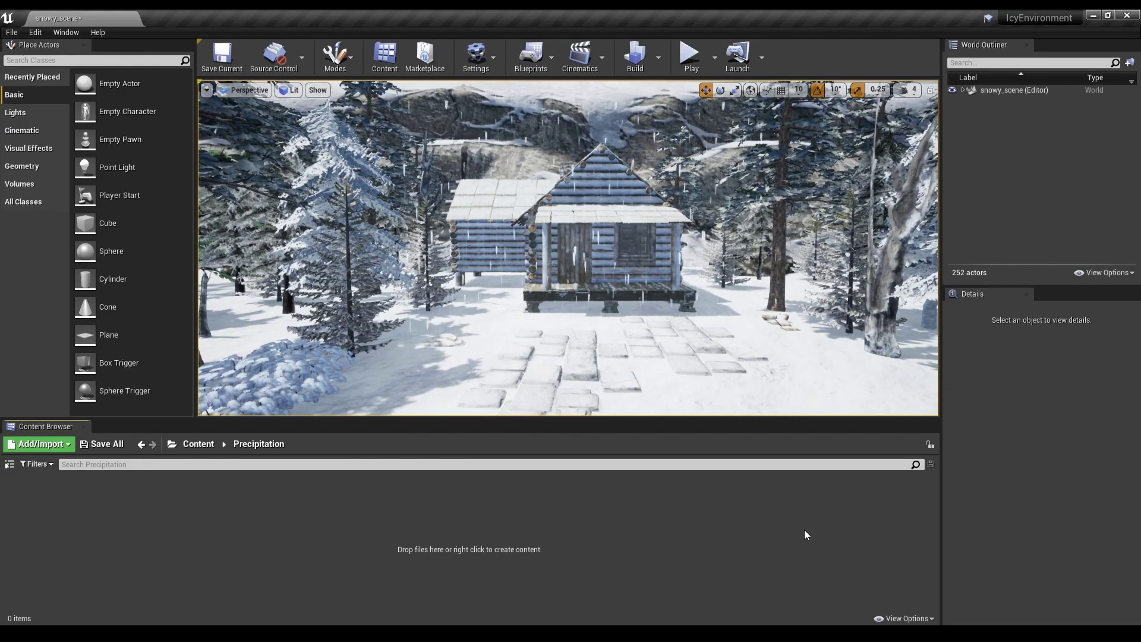
Examine the planes Plane91 to Plane95 in the World Outliner's Rain folder and their placement in the snowy scene
click(962, 91)
click(1004, 111)
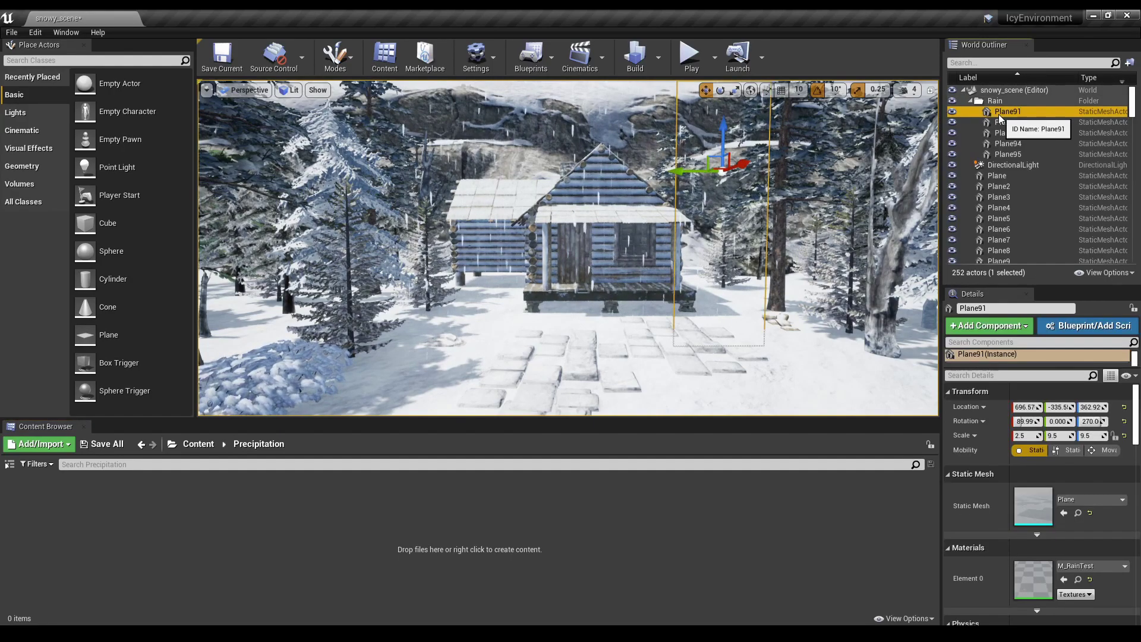
click(1006, 134)
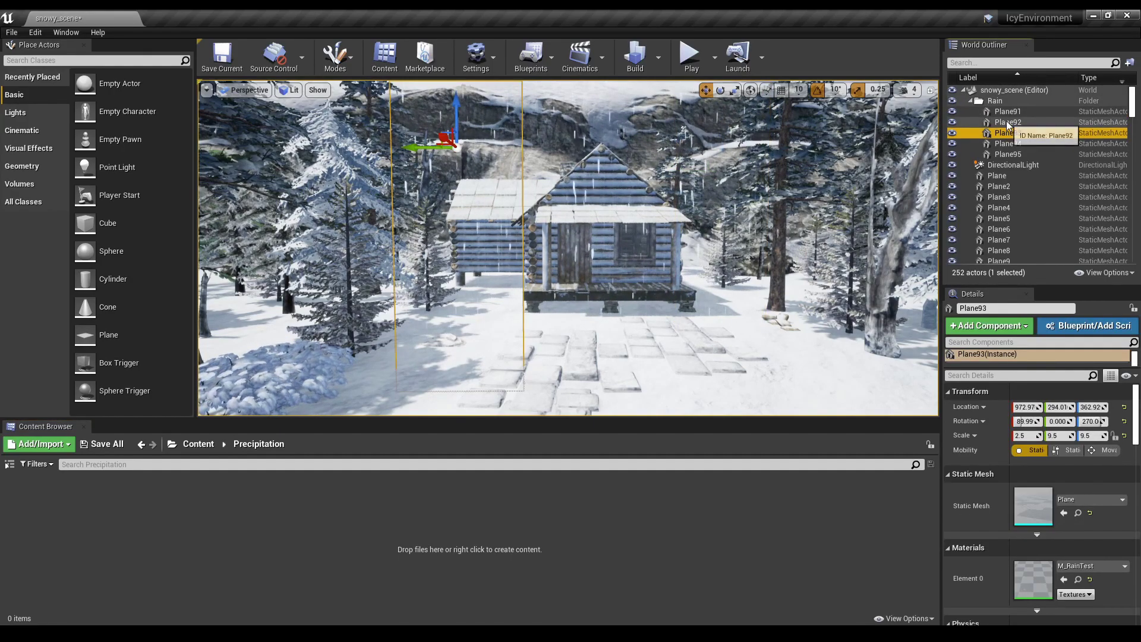
click(1007, 121)
click(1006, 134)
click(1004, 156)
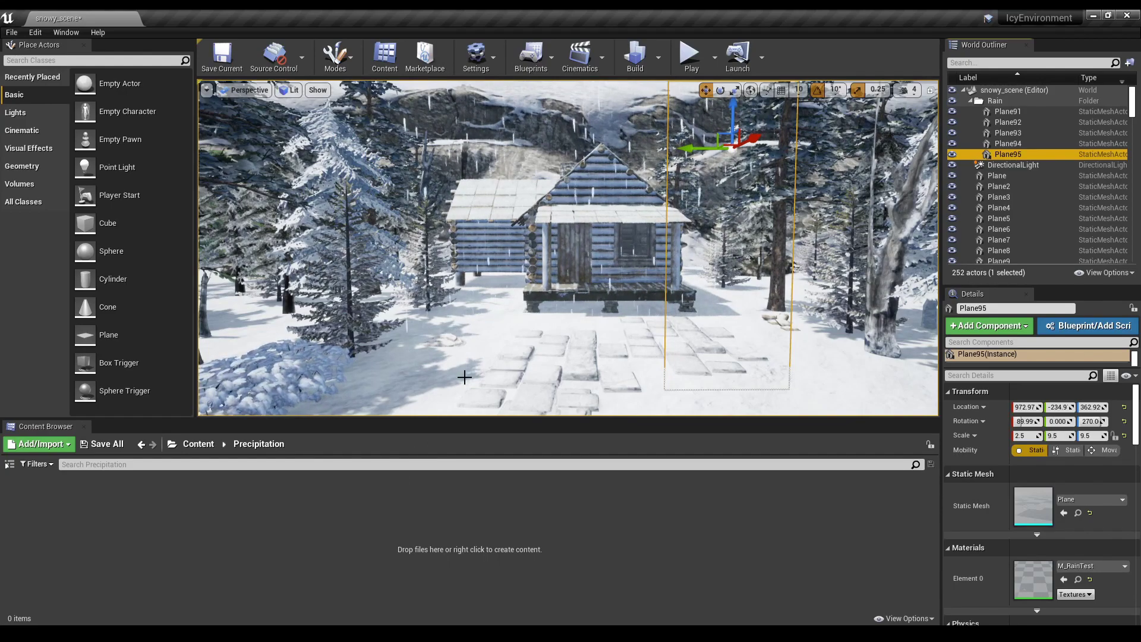
Open the Precipitation folder from the Content root and switch to Krita
click(198, 444)
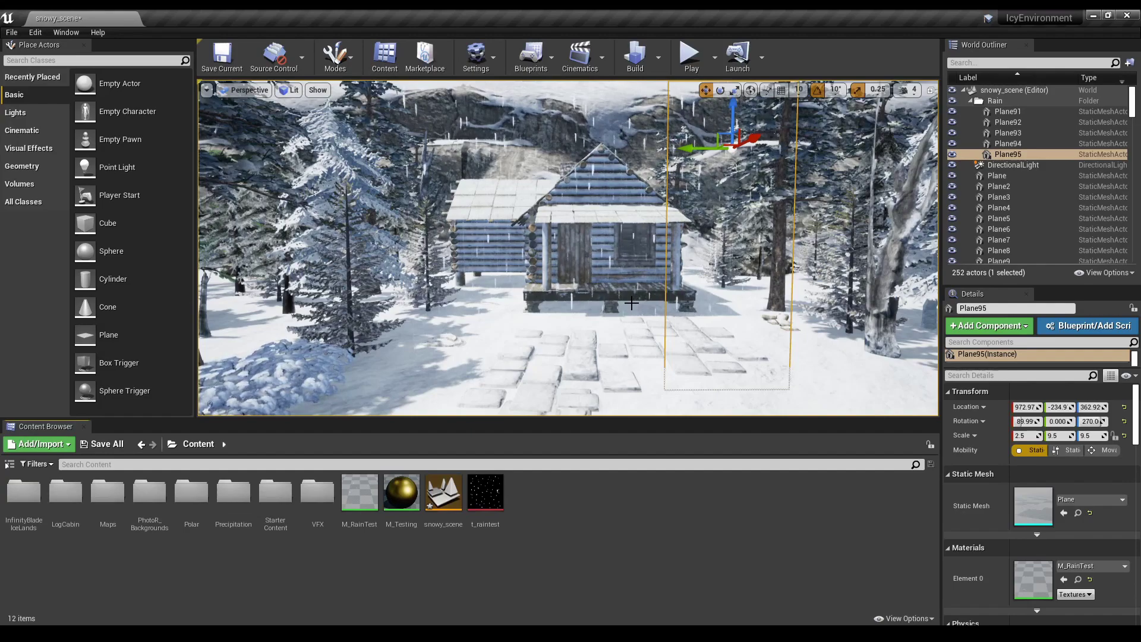
double_click(248, 512)
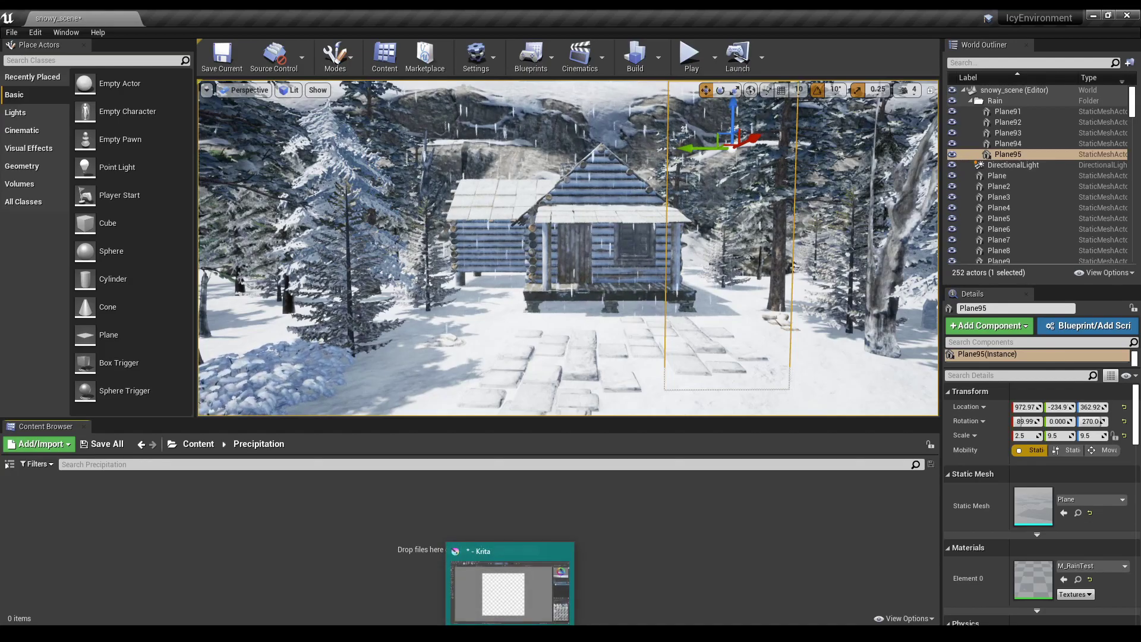
click(510, 633)
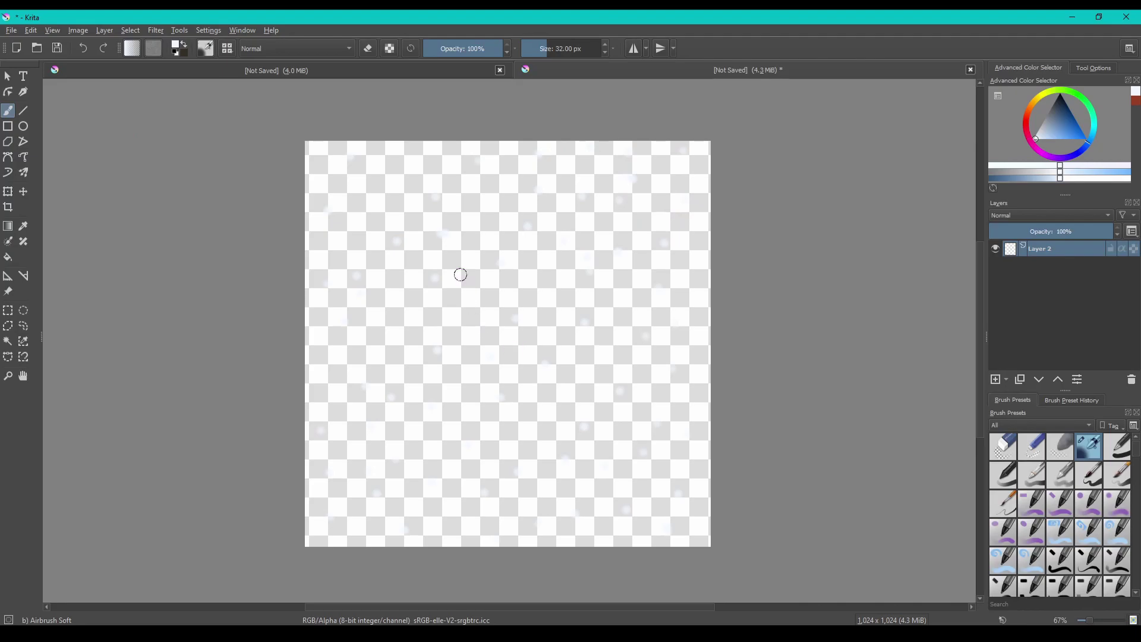
Create a new 1024 x 1024 px document from the Texture 1024x1024 preset with the RGB/Alpha color model
click(12, 31)
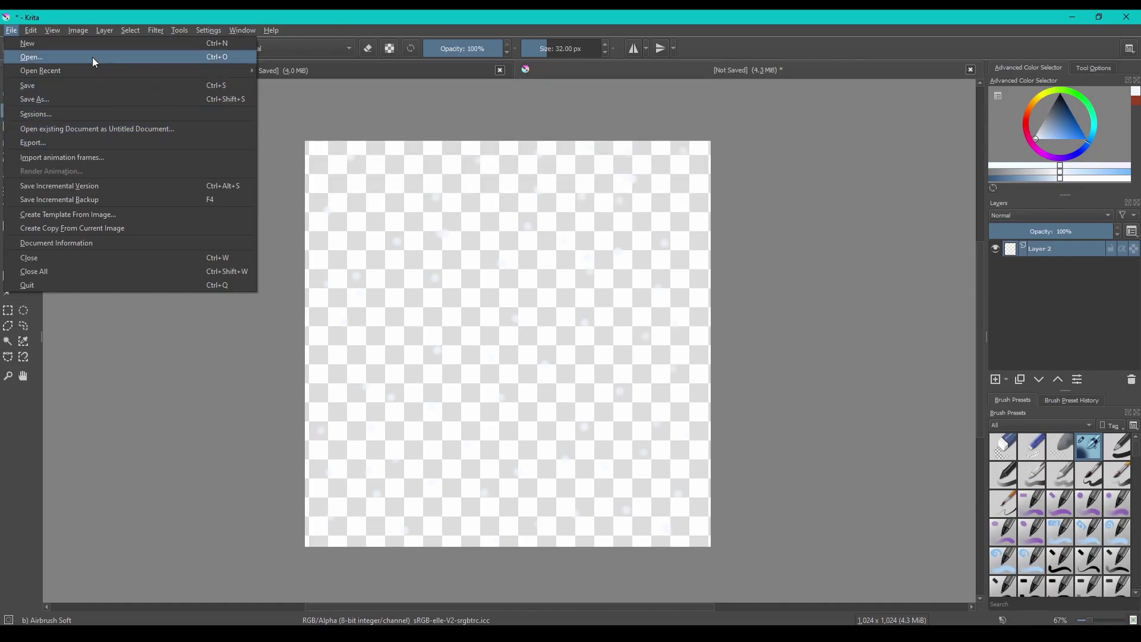
click(90, 44)
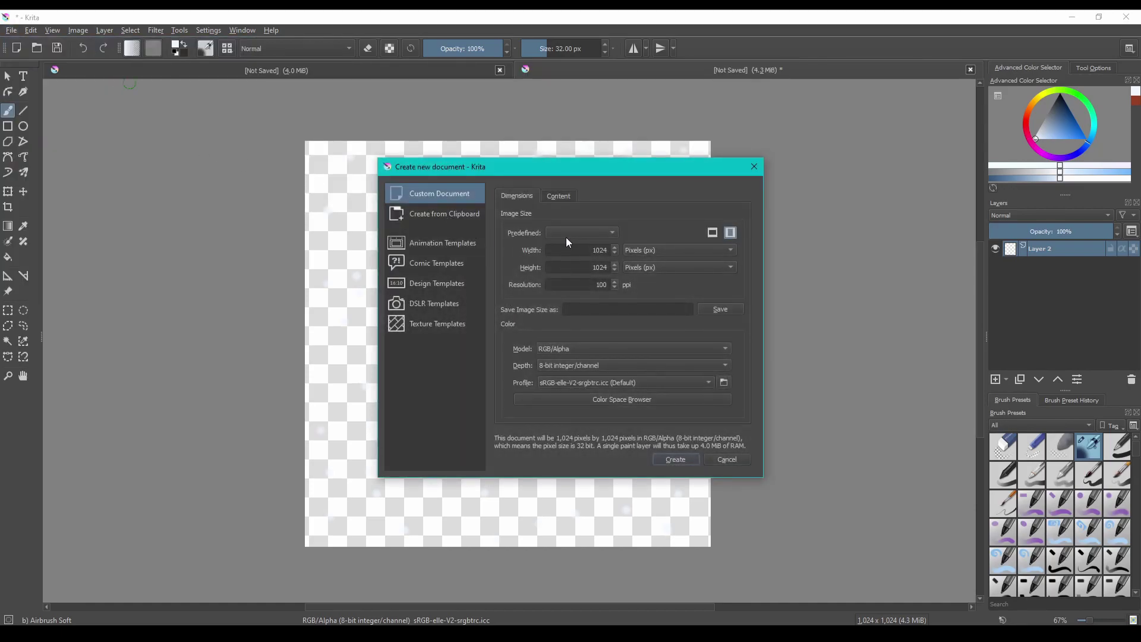
click(565, 232)
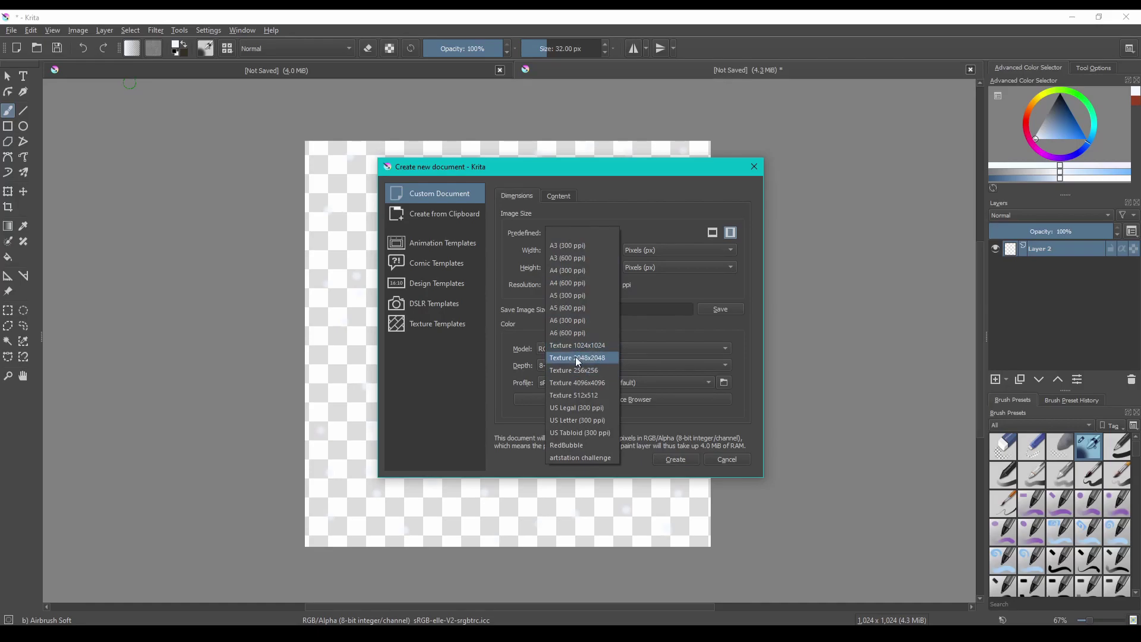
click(582, 446)
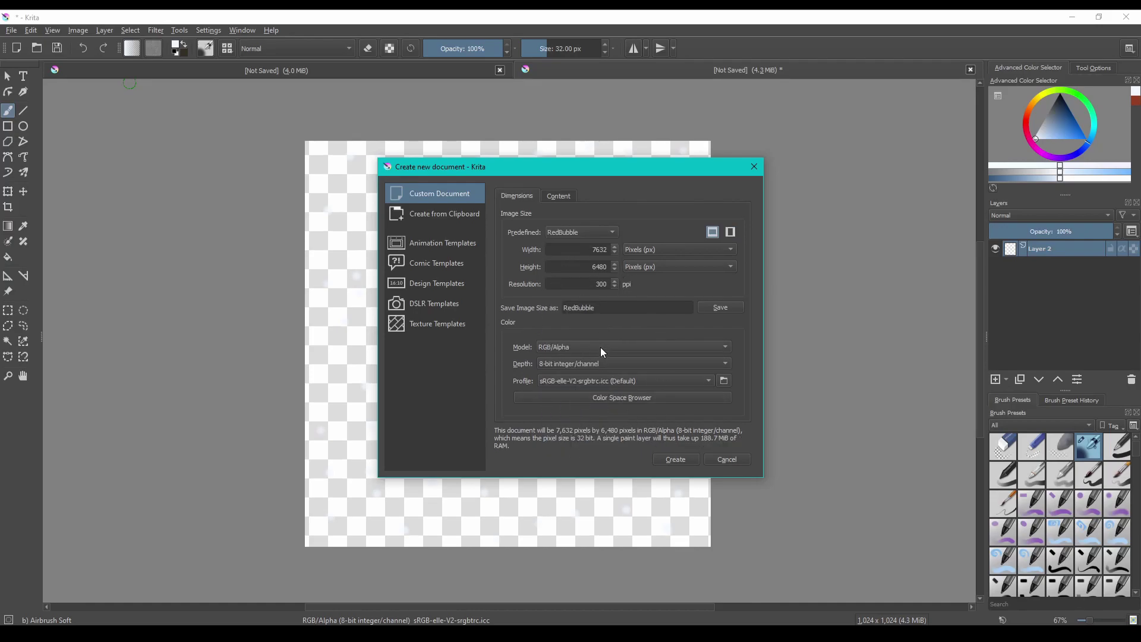
click(576, 349)
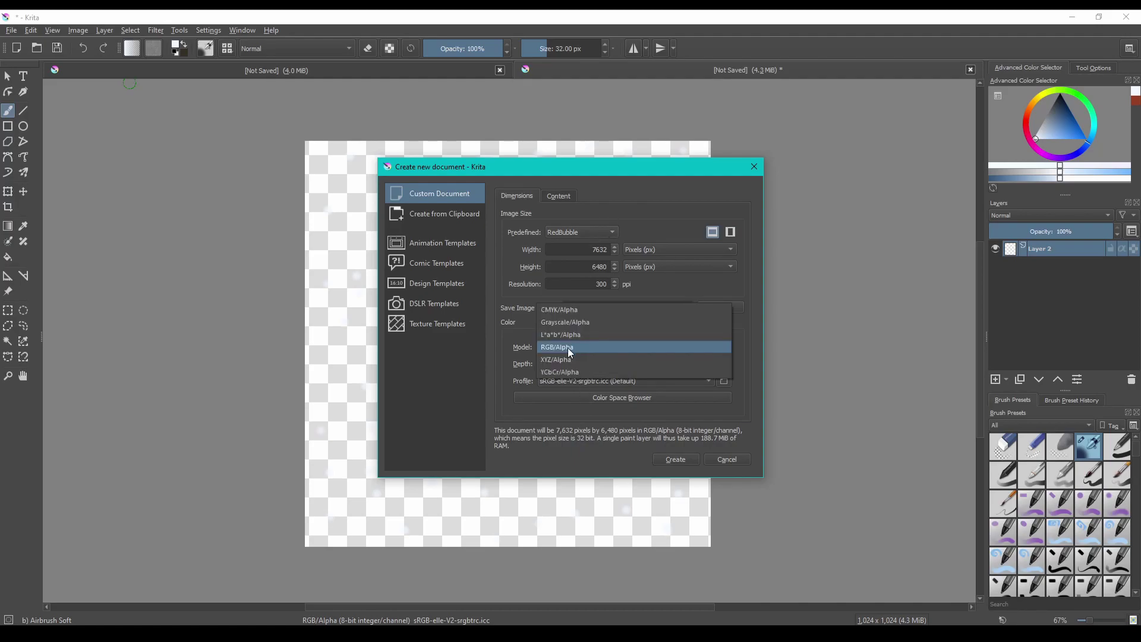
click(495, 360)
click(568, 237)
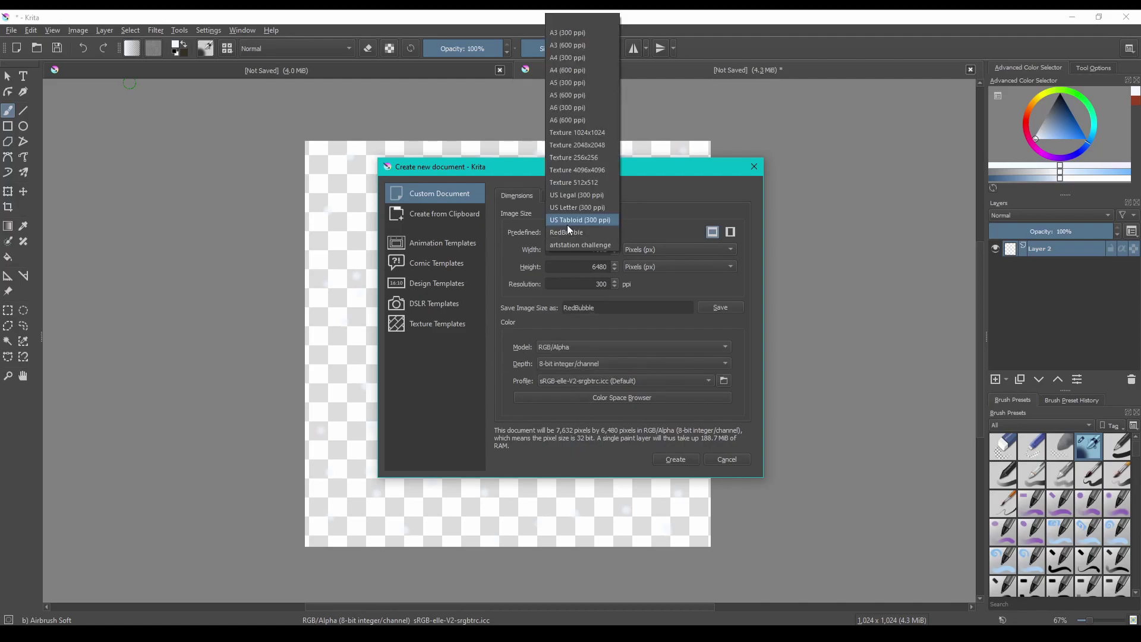
click(576, 130)
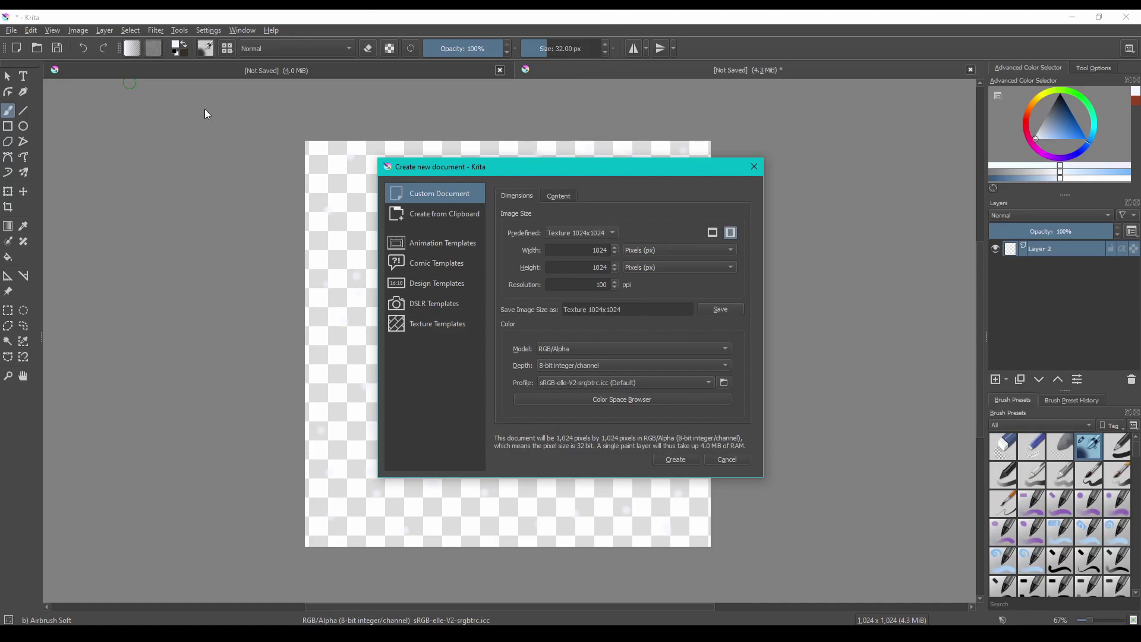
click(675, 460)
scroll(535, 356, down, 3)
scroll(516, 344, up, 2)
scroll(514, 354, down, 1)
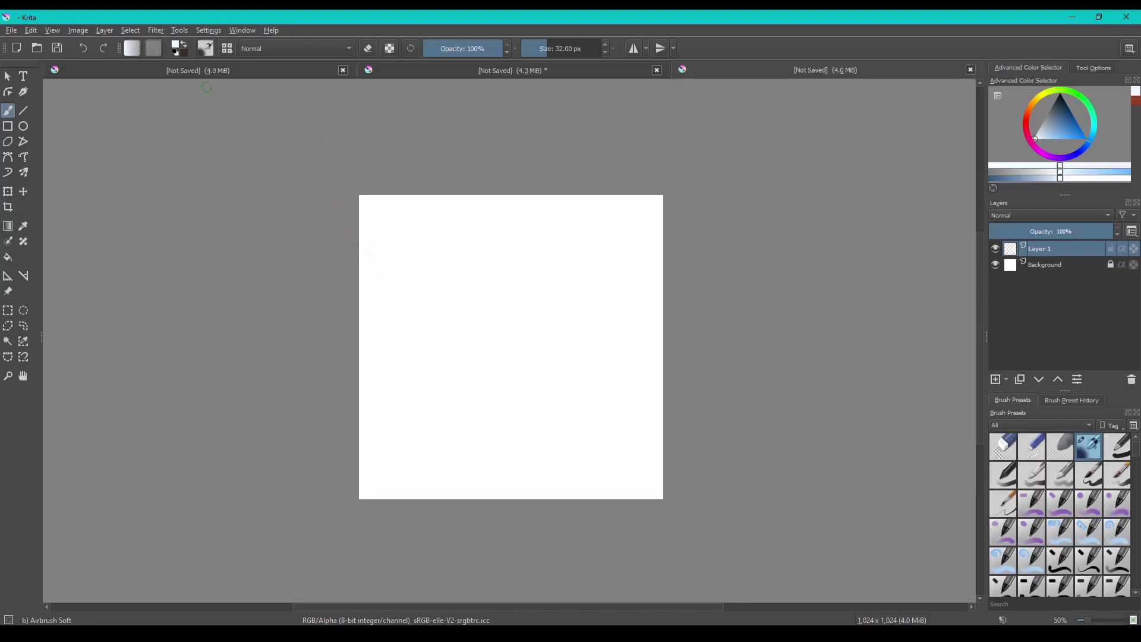
Look up the keyboard shortcut assigned to Wrap Around Mode by searching the shortcut settings for "wrap"
click(208, 30)
click(222, 43)
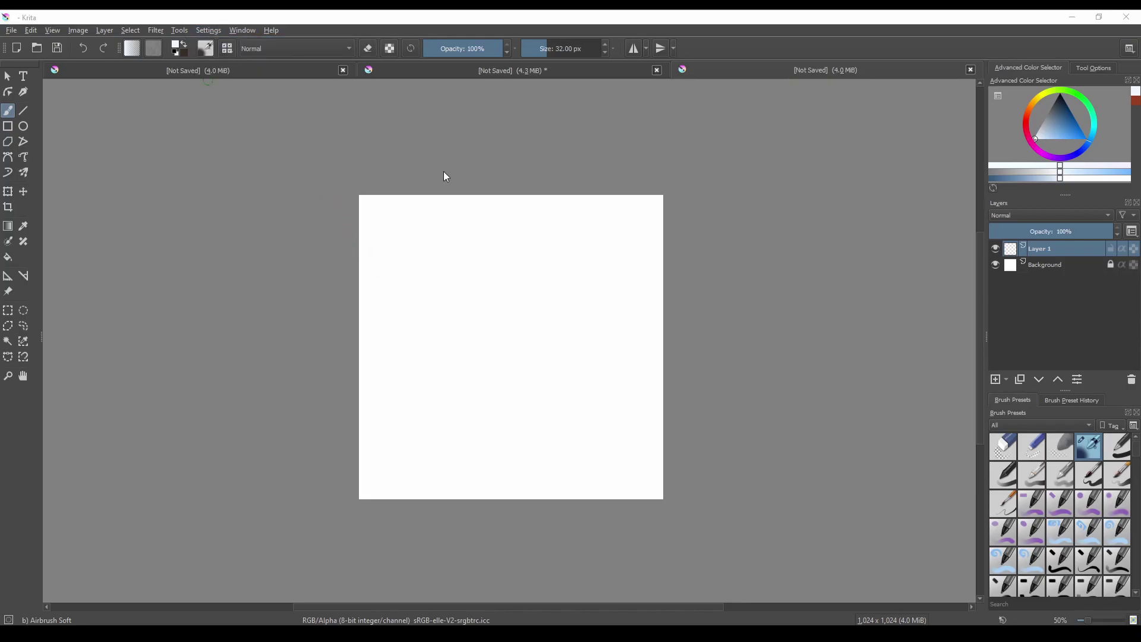
click(492, 178)
text(wrap)
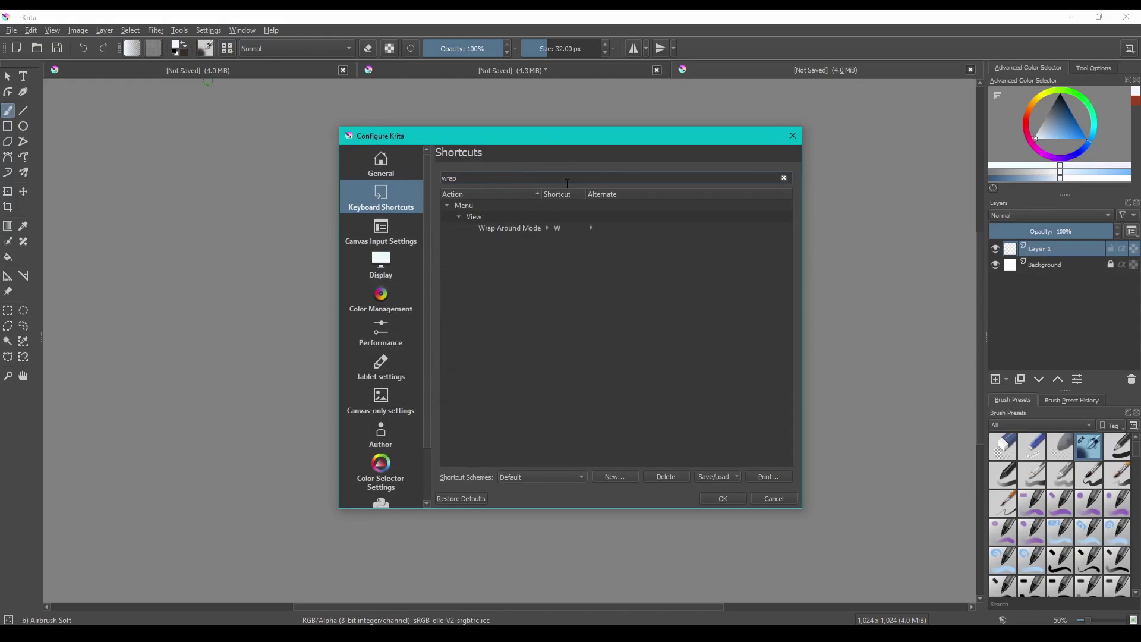
click(559, 229)
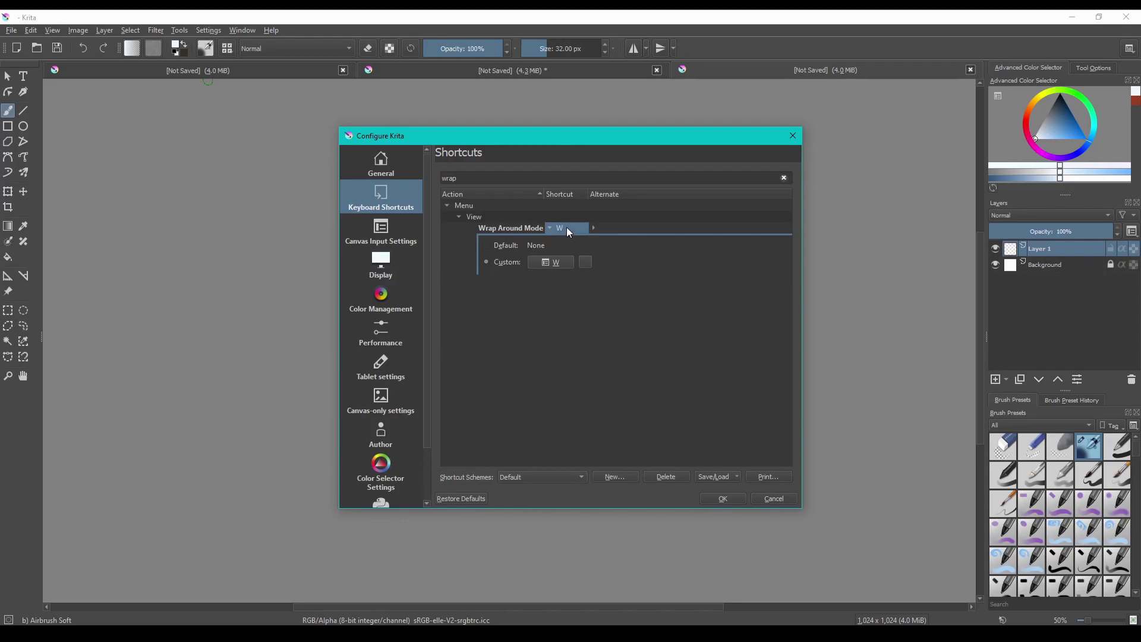
click(792, 136)
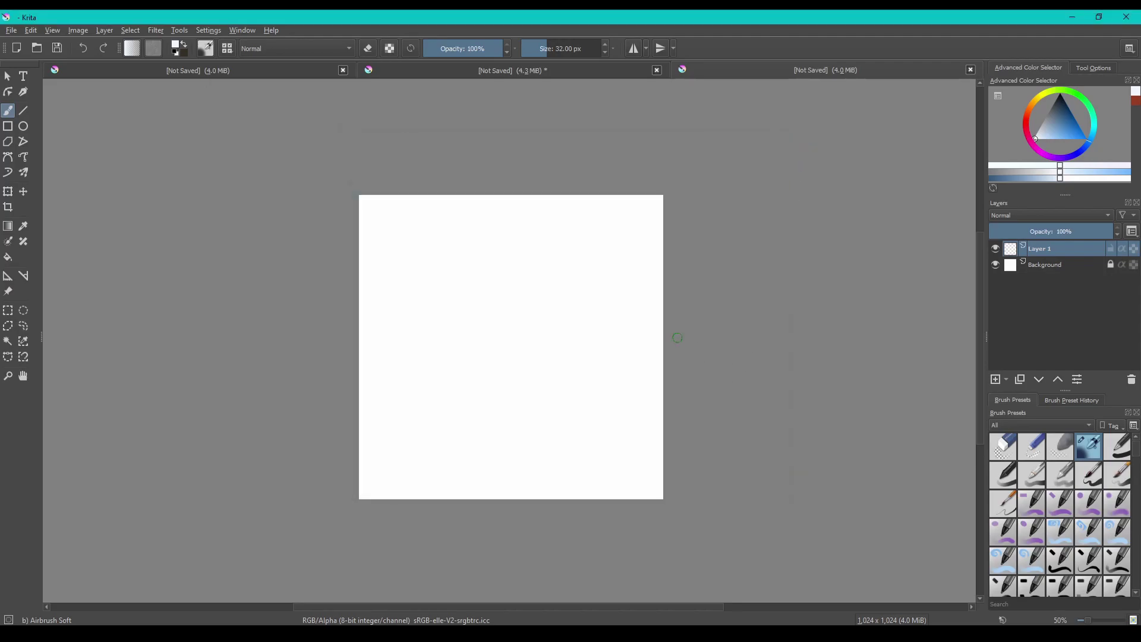
Scribble test strokes across the canvas edges in Wrap Around Mode and toggle the mode to compare the tiled and single views
key(w)
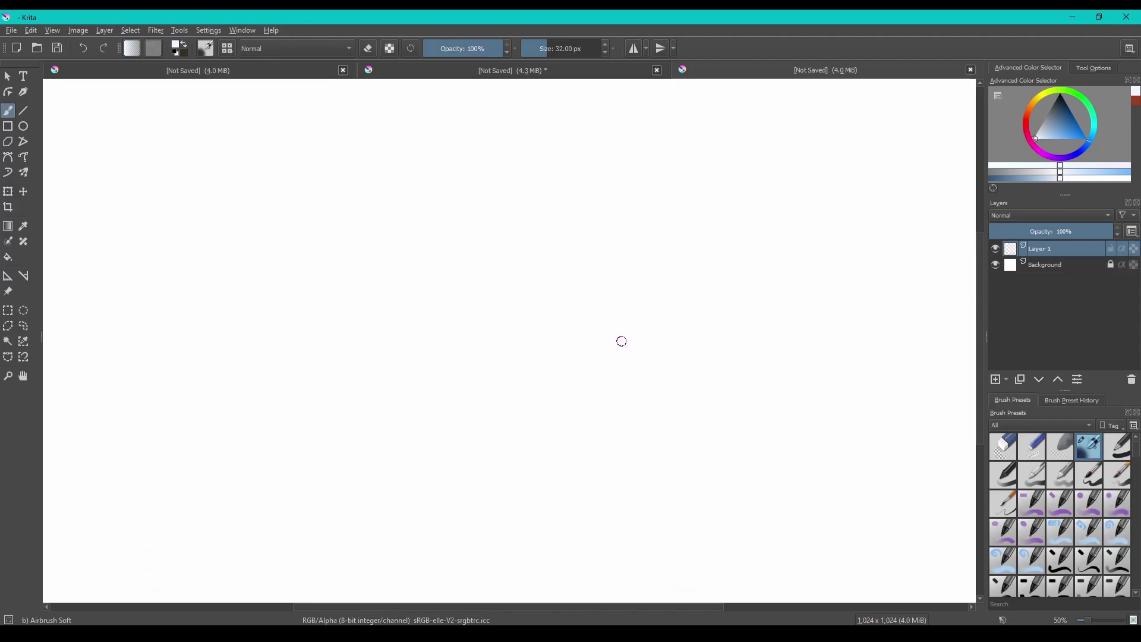
mouse_move(511, 283)
mouse_down()
mouse_move(438, 341)
mouse_move(439, 244)
mouse_move(371, 339)
mouse_move(516, 396)
mouse_move(719, 425)
mouse_move(684, 603)
mouse_move(577, 456)
mouse_move(614, 256)
mouse_move(459, 273)
mouse_move(472, 435)
mouse_move(665, 422)
mouse_move(494, 259)
mouse_move(511, 155)
mouse_move(534, 391)
mouse_move(675, 523)
mouse_up()
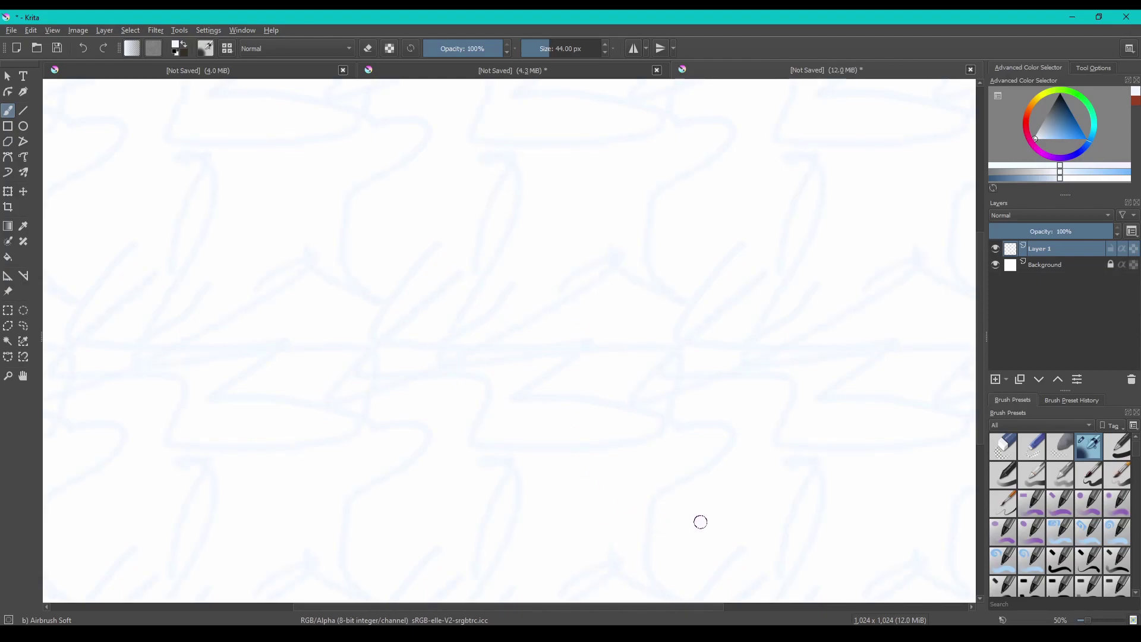
key(w)
key(w)
key(w)
key(w)
key(w)
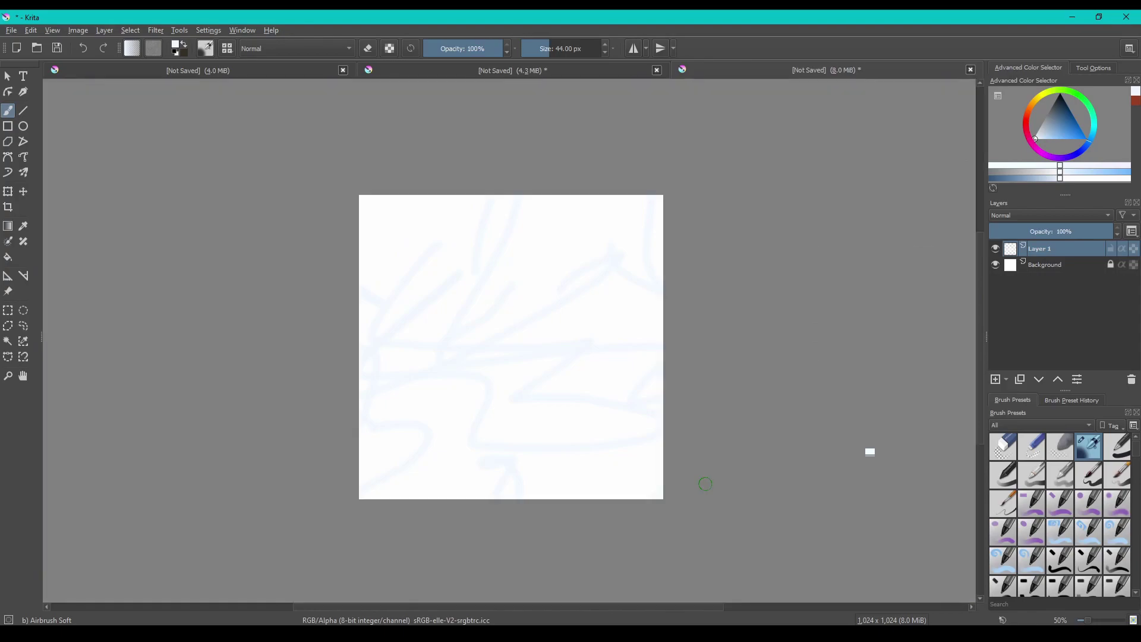
key(w)
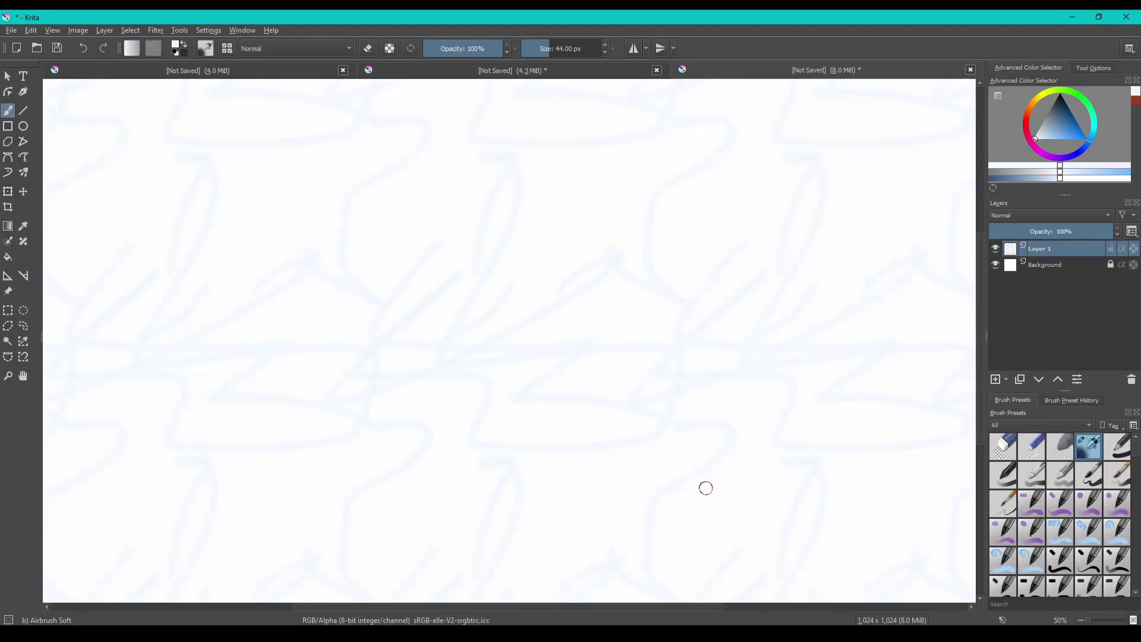
key(w)
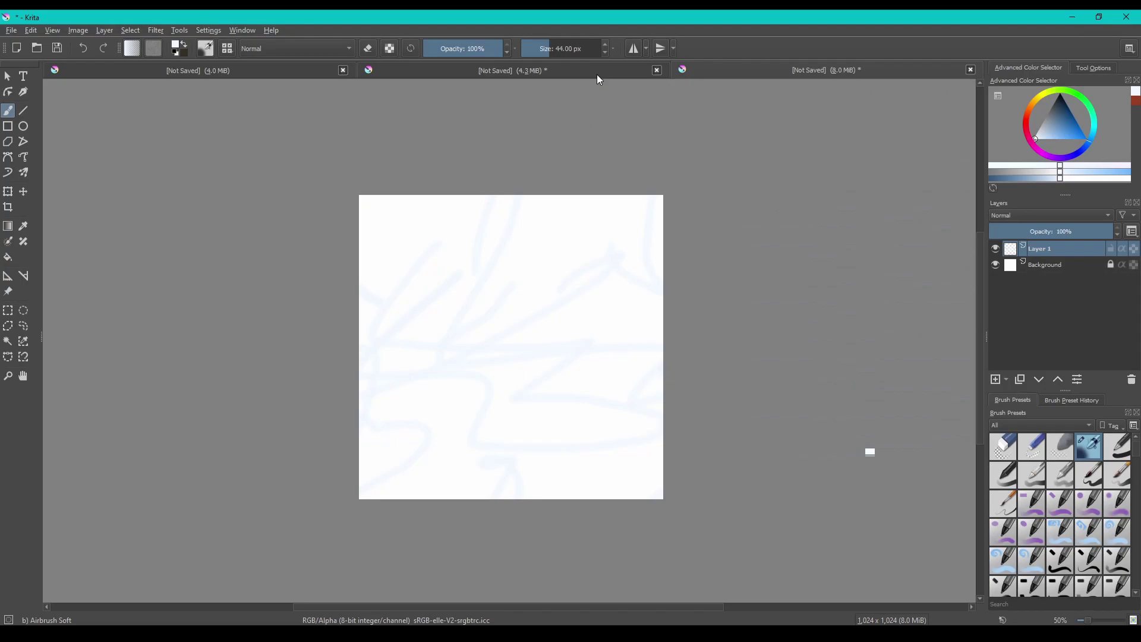
Delete the scribbled layer from the new document and add an empty paint layer above the Background
click(597, 74)
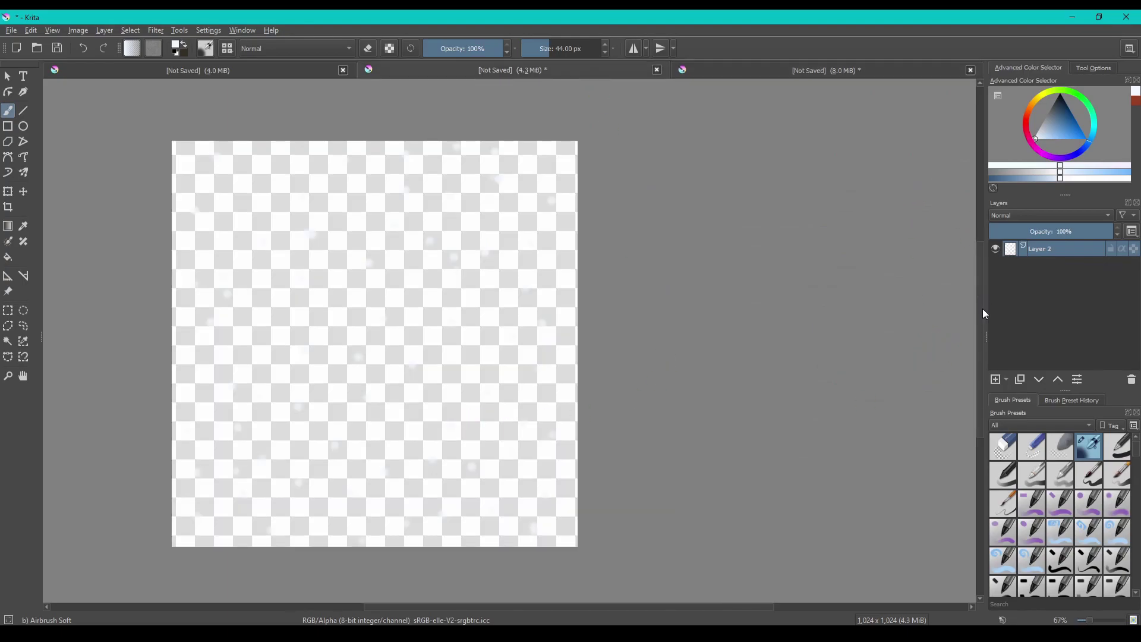
click(790, 67)
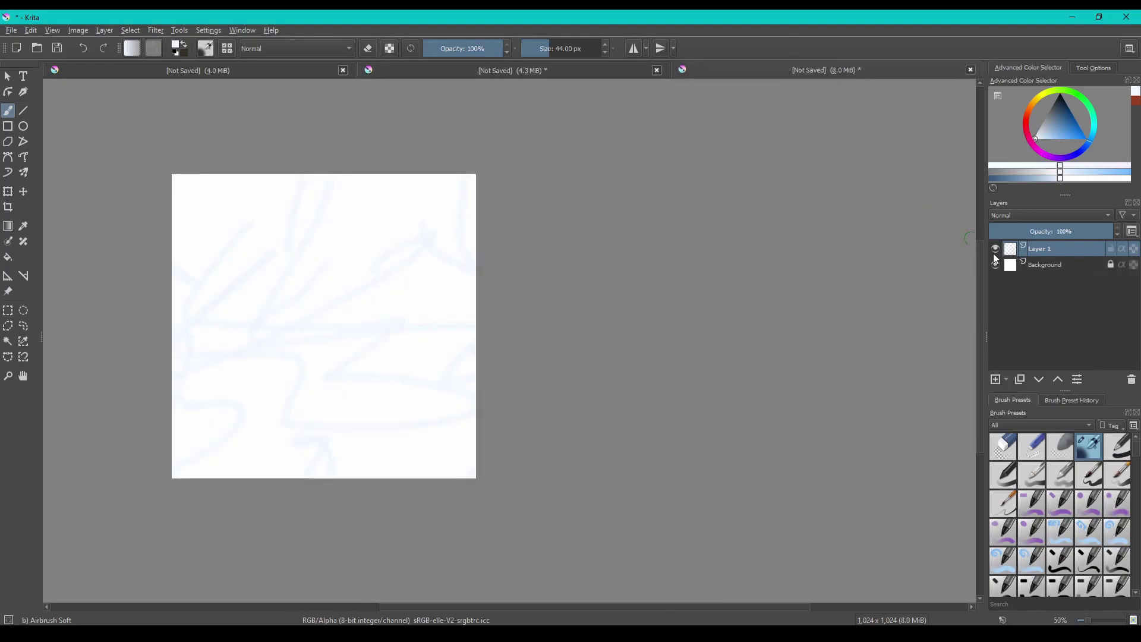
click(1130, 378)
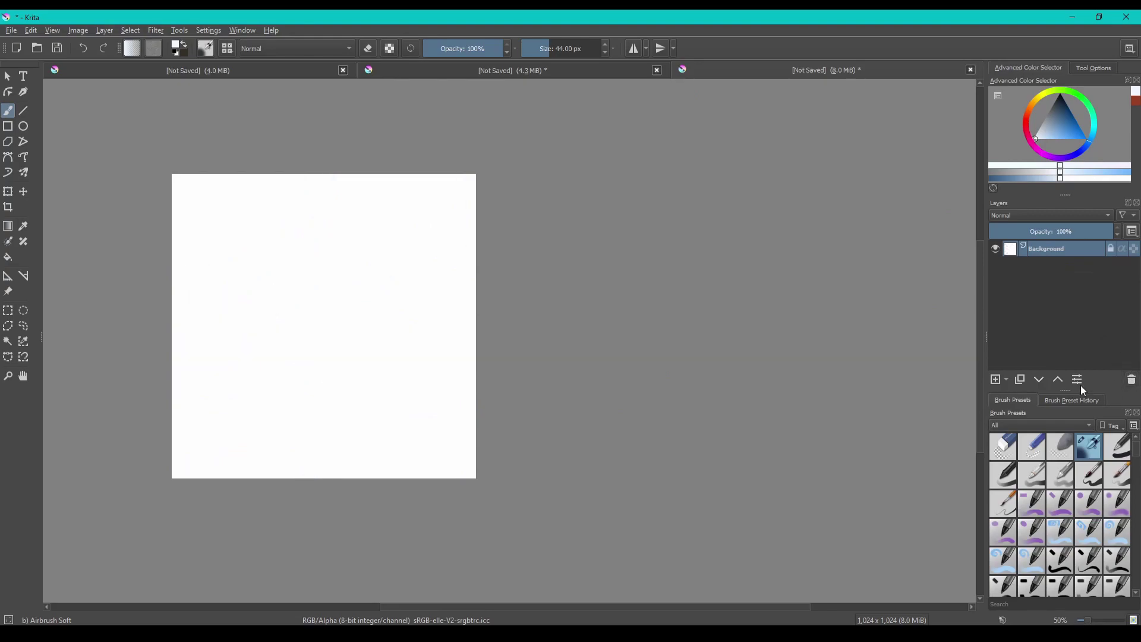
click(994, 380)
Dab scattered soft snow dots over the new layer with the Airbrush Soft brush, shifting the pale blue paint color toward cyan partway
click(344, 293)
click(289, 237)
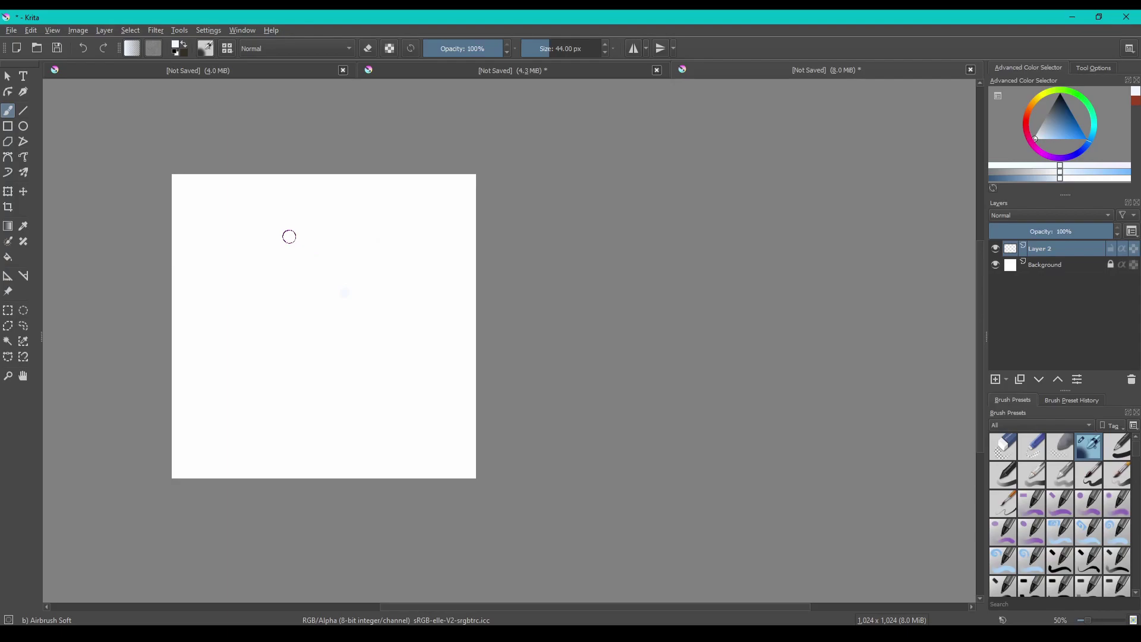
click(262, 316)
click(1021, 164)
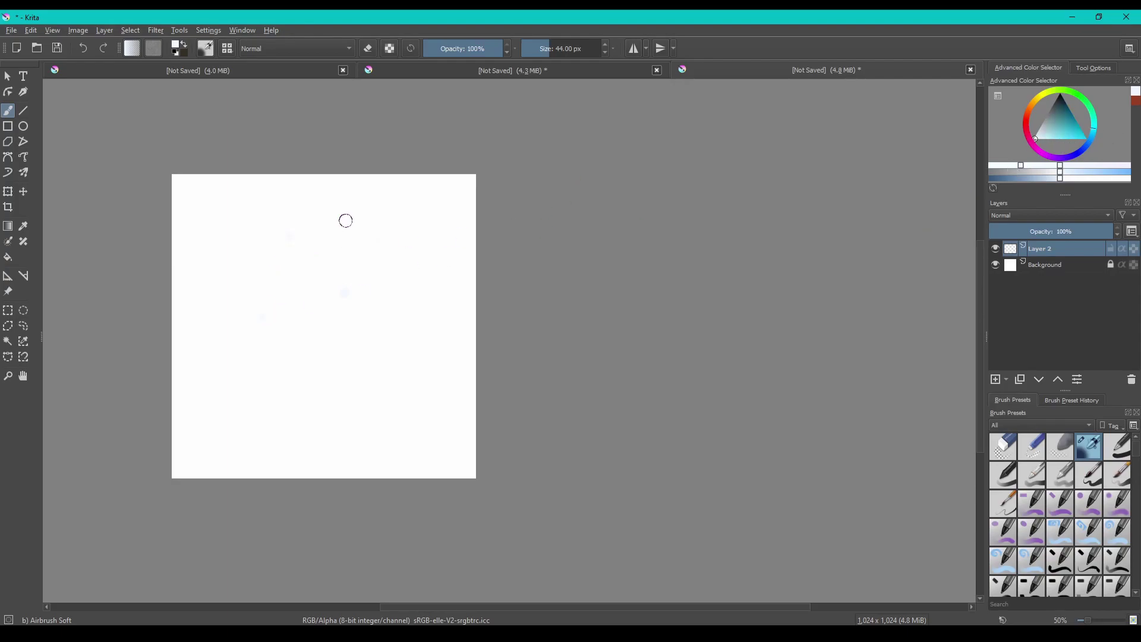
click(372, 309)
mouse_move(276, 373)
mouse_down()
mouse_move(230, 333)
mouse_move(221, 182)
mouse_up()
drag(236, 242, 334, 303)
scroll(1047, 569, down, 5)
scroll(1047, 569, down, 3)
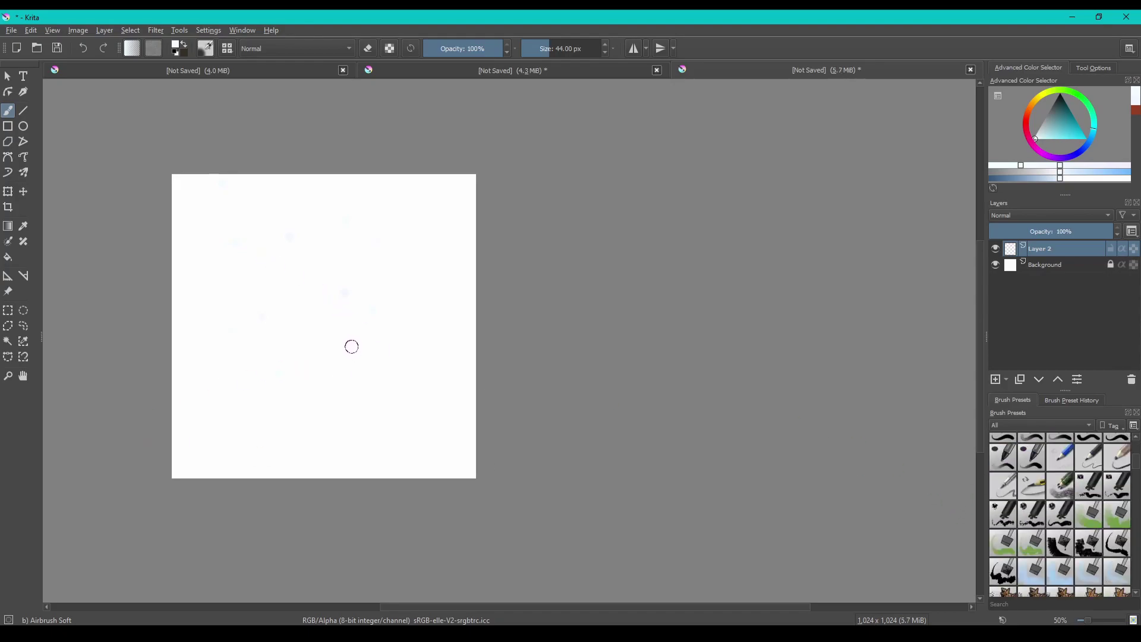
ctrl+scroll(405, 400, up, 2)
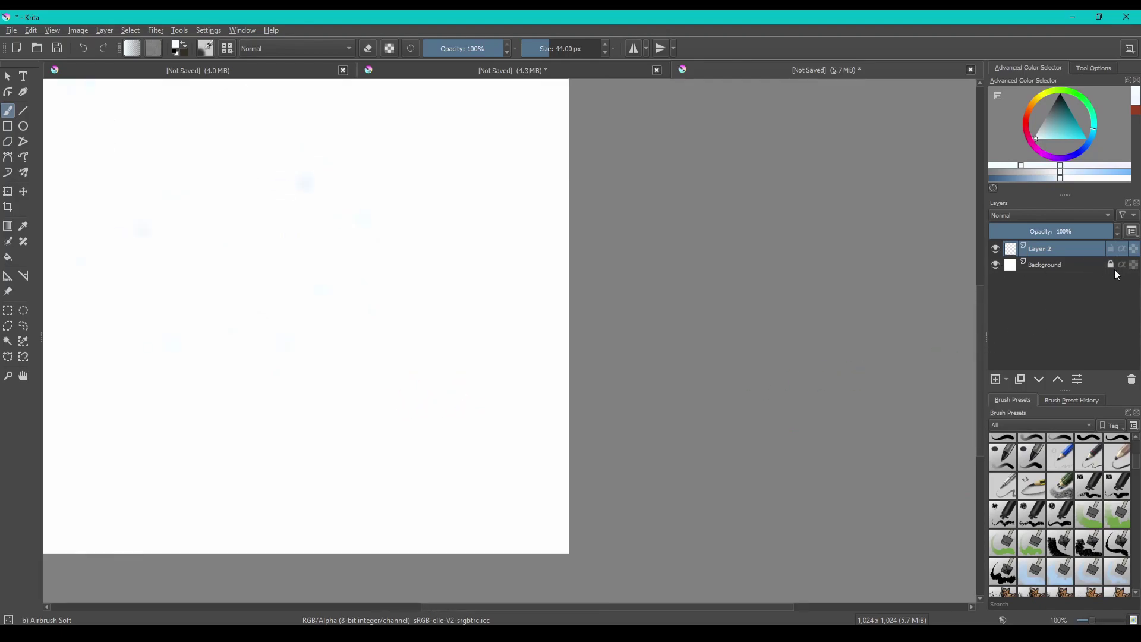
Delete the white Background layer so only the snow dots on transparency remain
click(1040, 264)
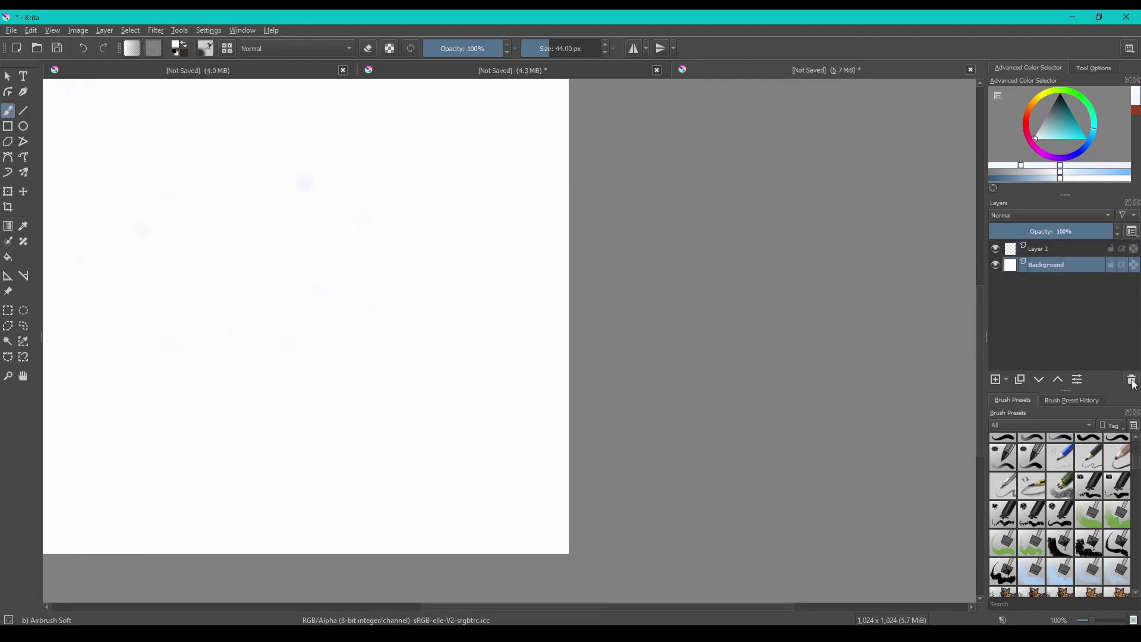
click(1131, 381)
ctrl+scroll(51, 234, down, 4)
ctrl+scroll(515, 148, up, 3)
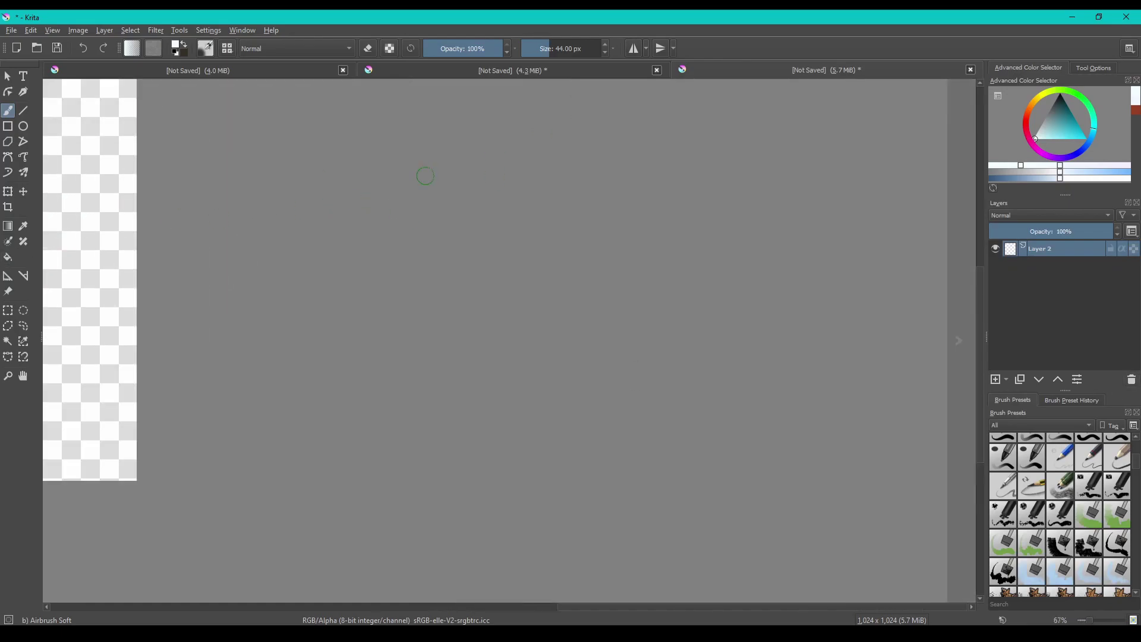
Export the transparent snow-dot document to the Desktop as a PNG image named t_precipitation, with the alpha channel stored
click(458, 73)
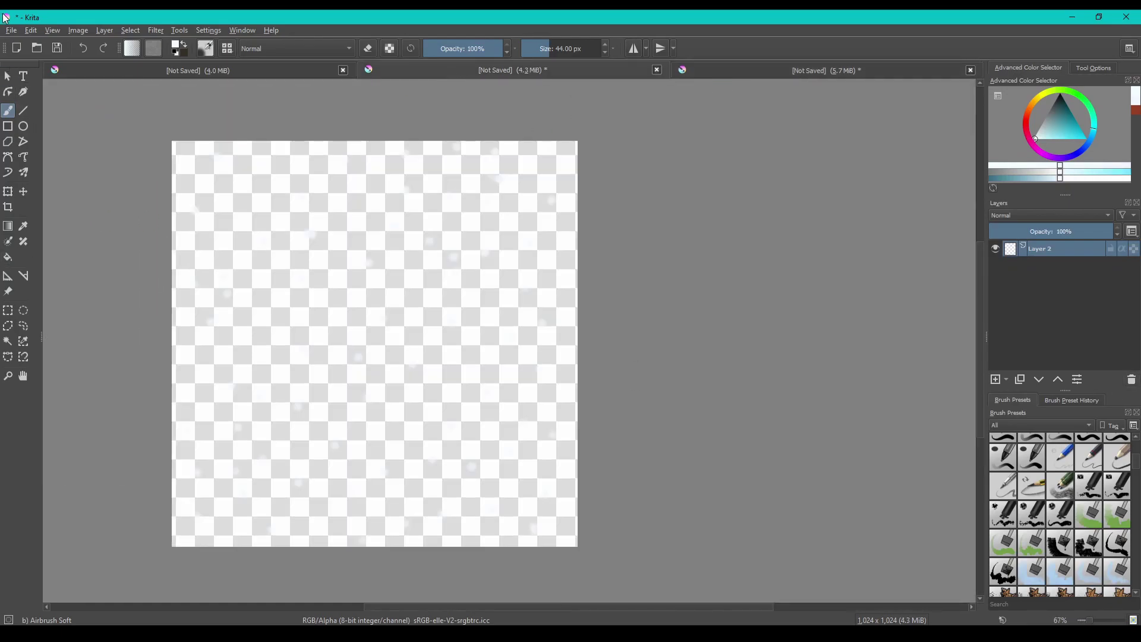
click(11, 31)
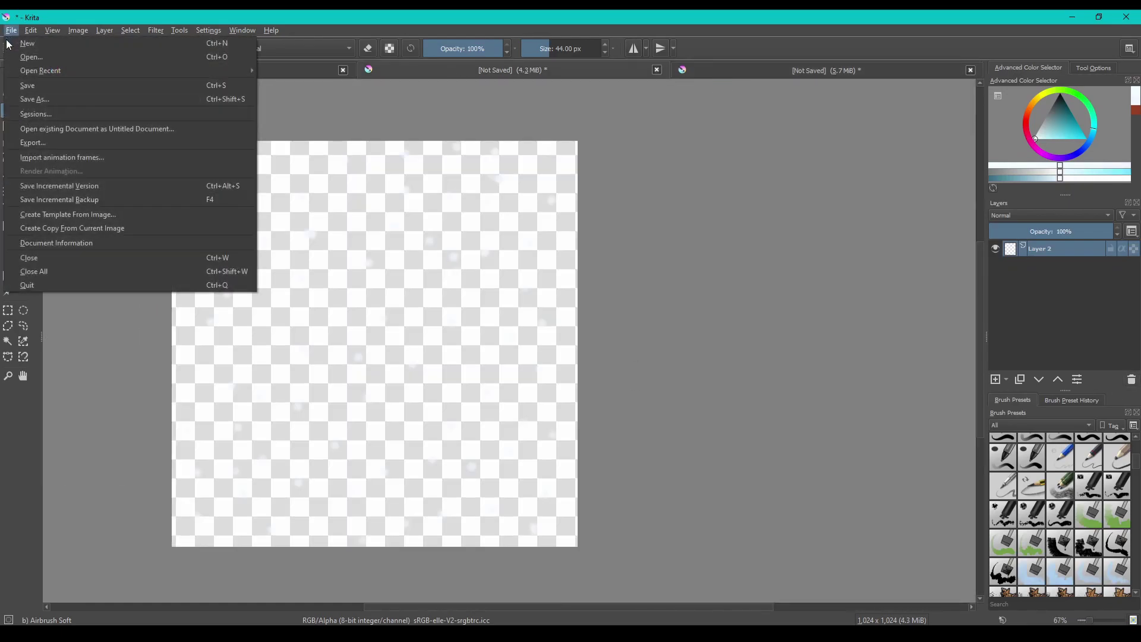
click(70, 142)
click(136, 55)
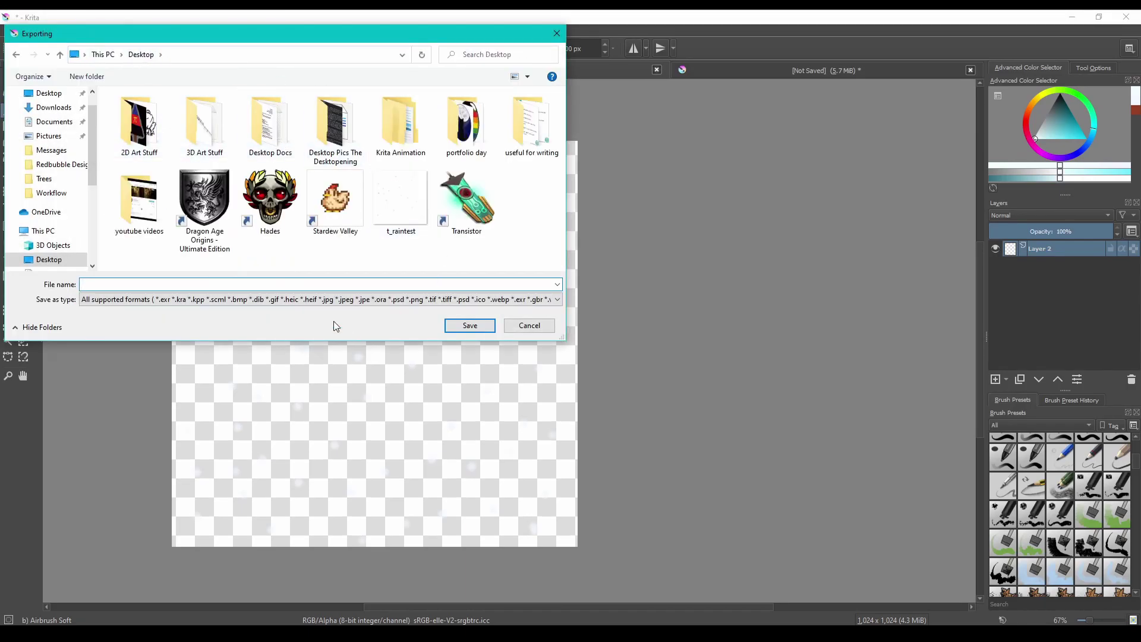
click(226, 300)
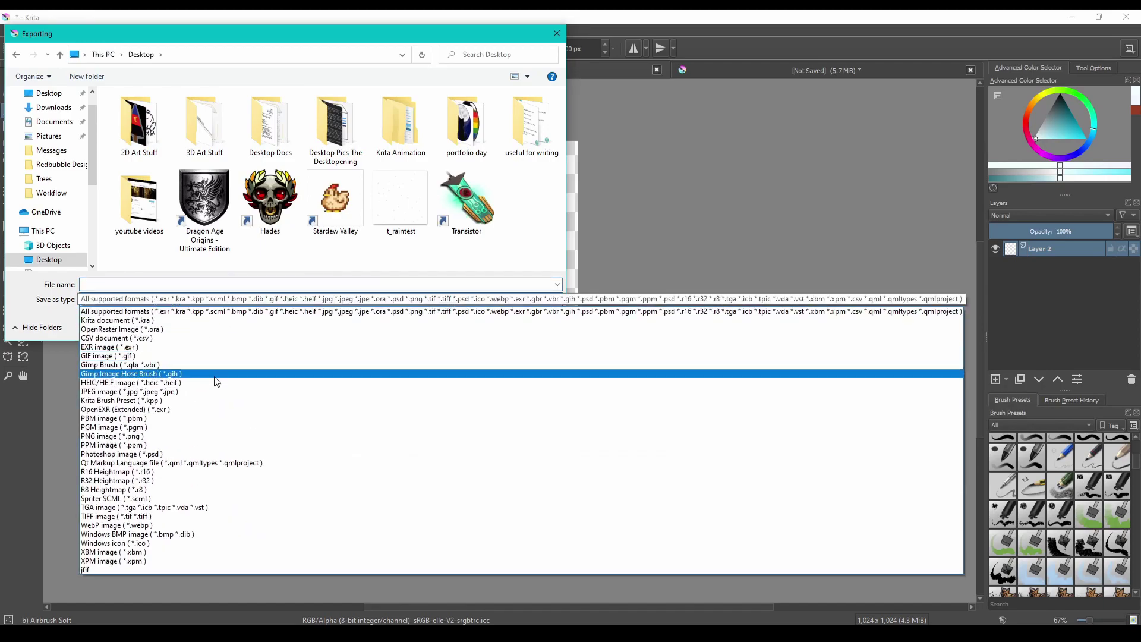
click(134, 436)
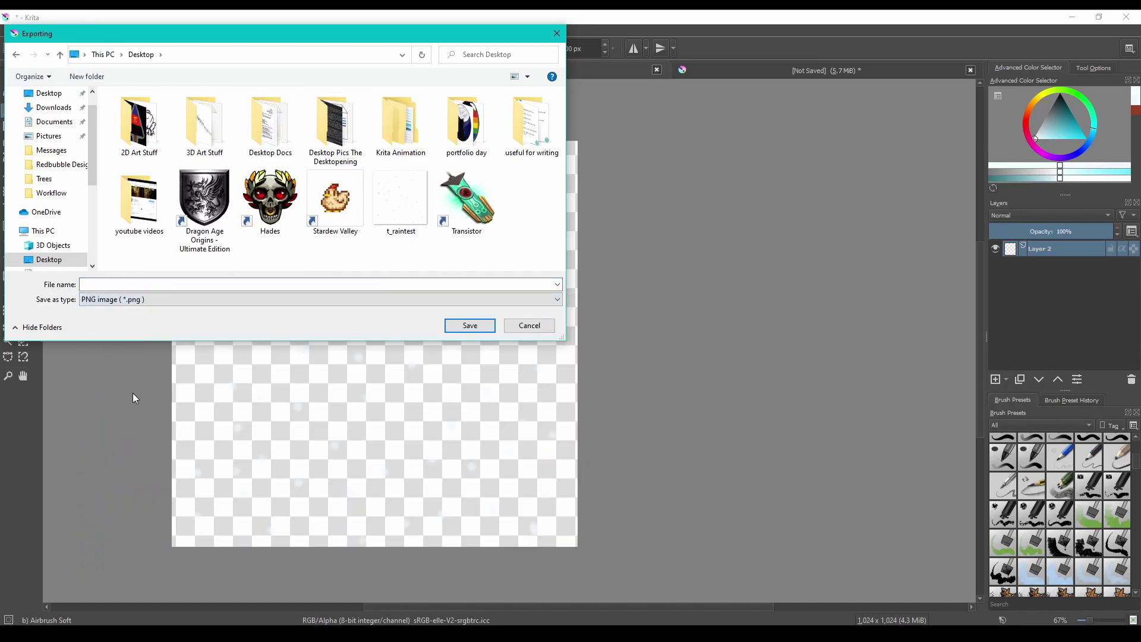
click(98, 286)
text(t_)
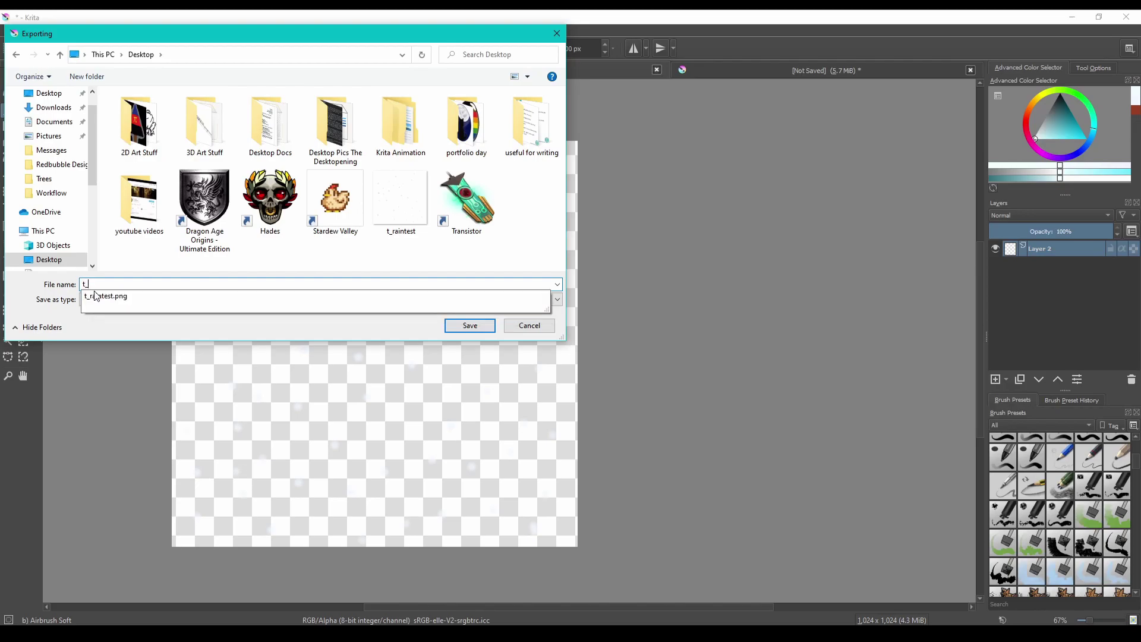
text(precipitation)
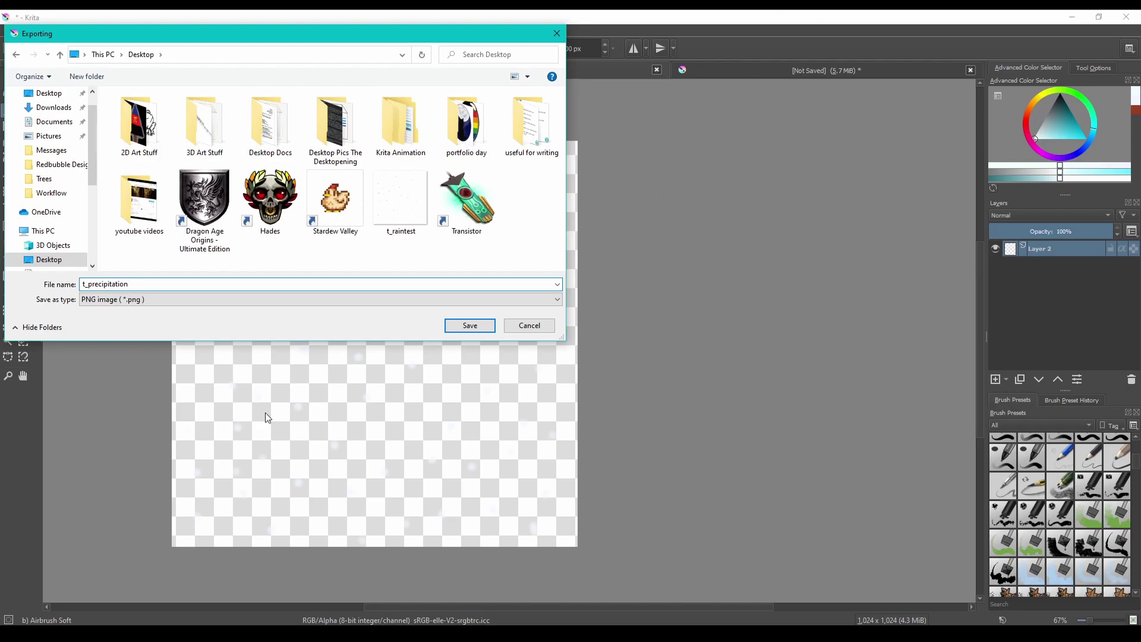
click(469, 326)
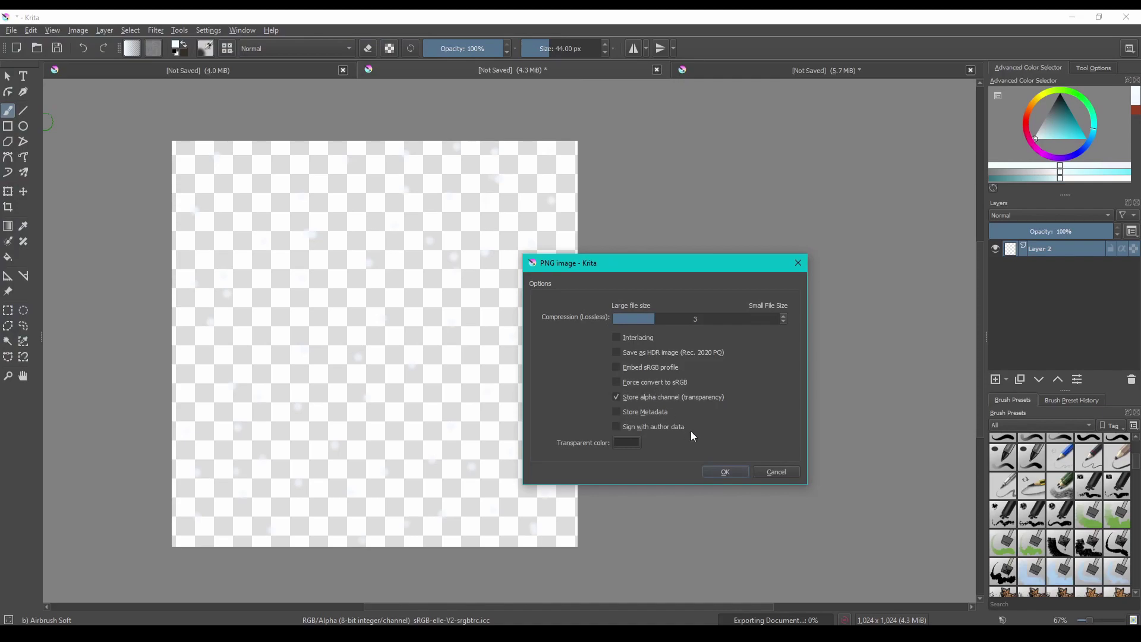
click(726, 472)
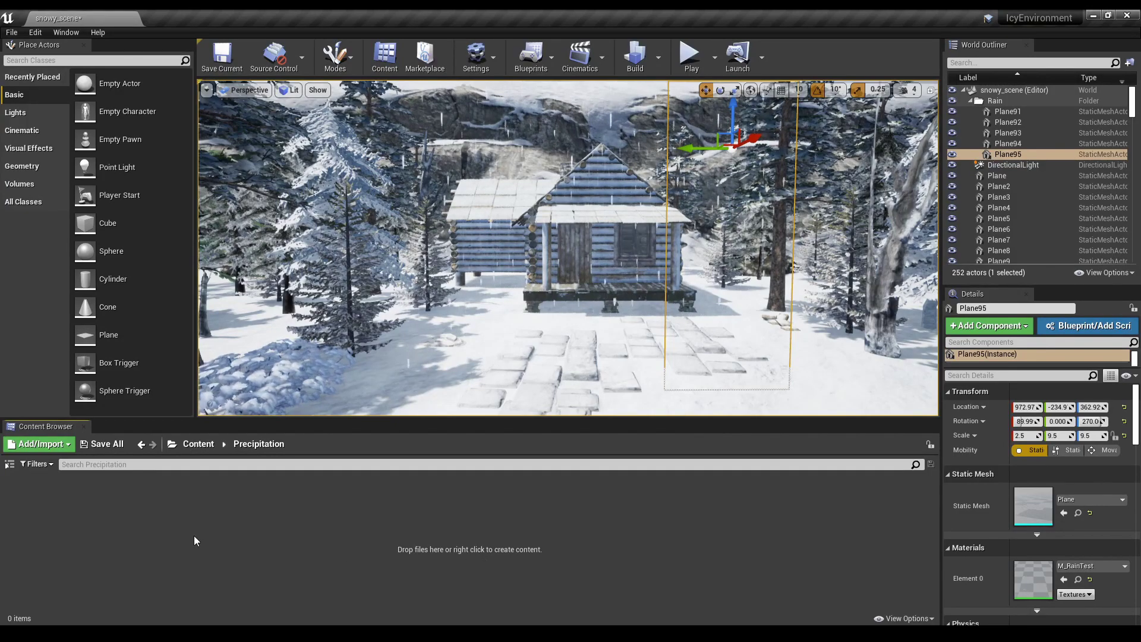
In Unreal Engine, import the t_precipitation image from the Desktop into the Precipitation content folder
right_click(154, 500)
mouse_move(178, 401)
click(80, 537)
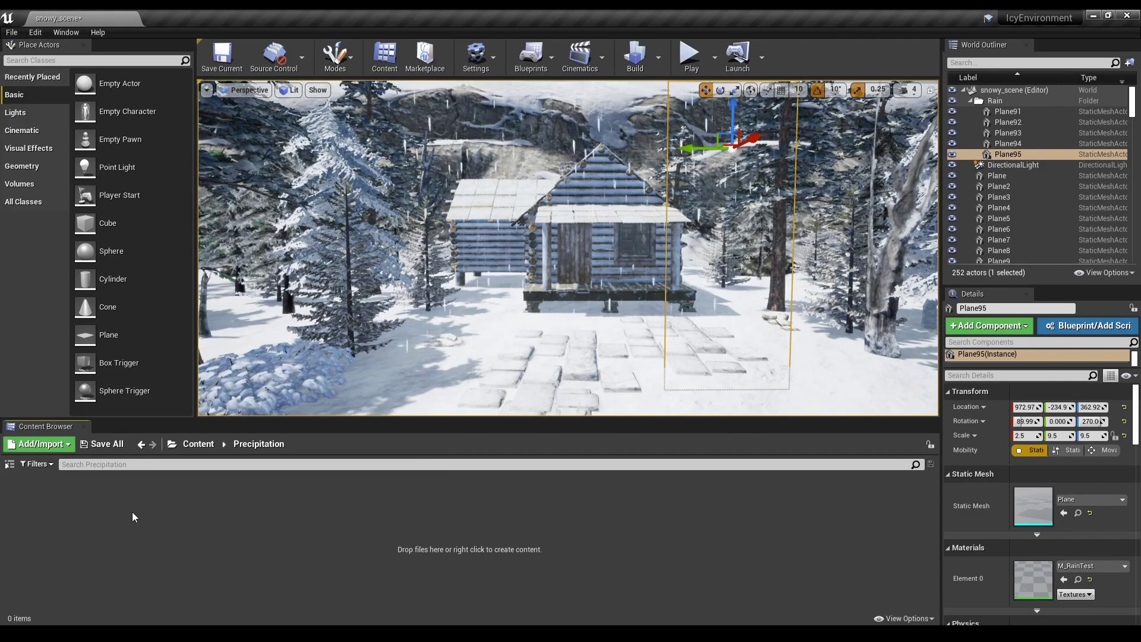
right_click(79, 500)
mouse_move(83, 497)
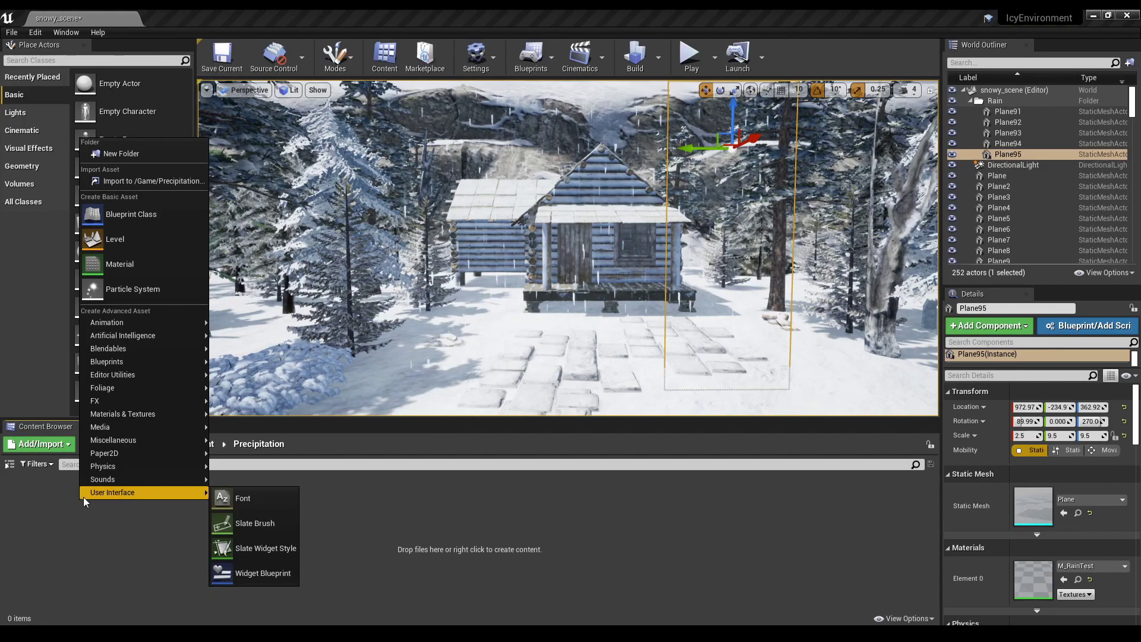
click(171, 177)
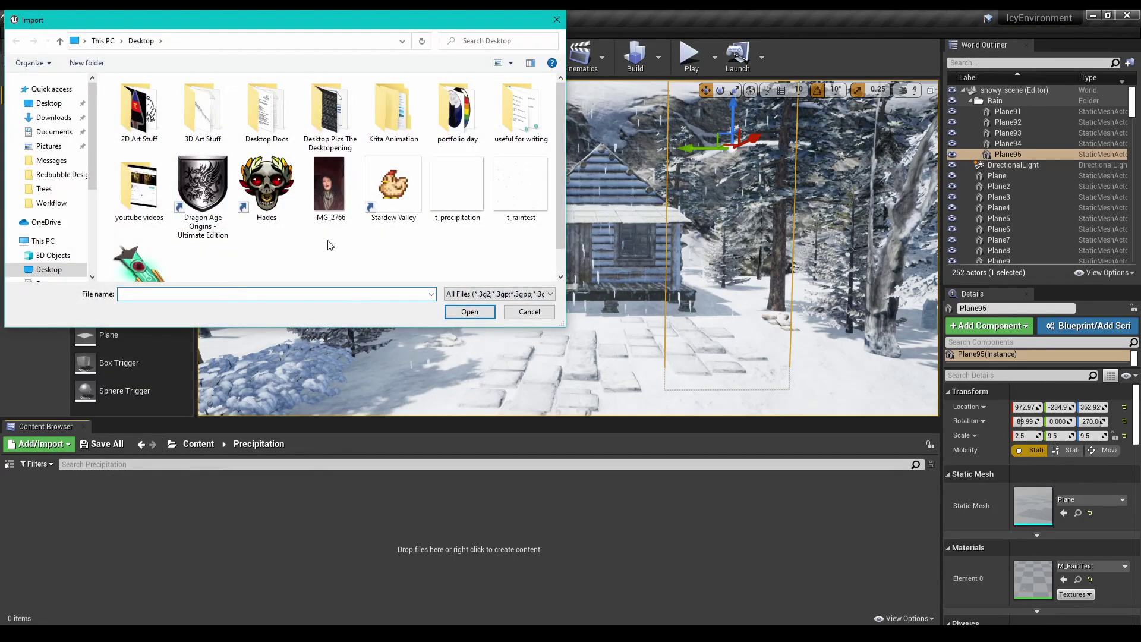
click(466, 199)
click(468, 312)
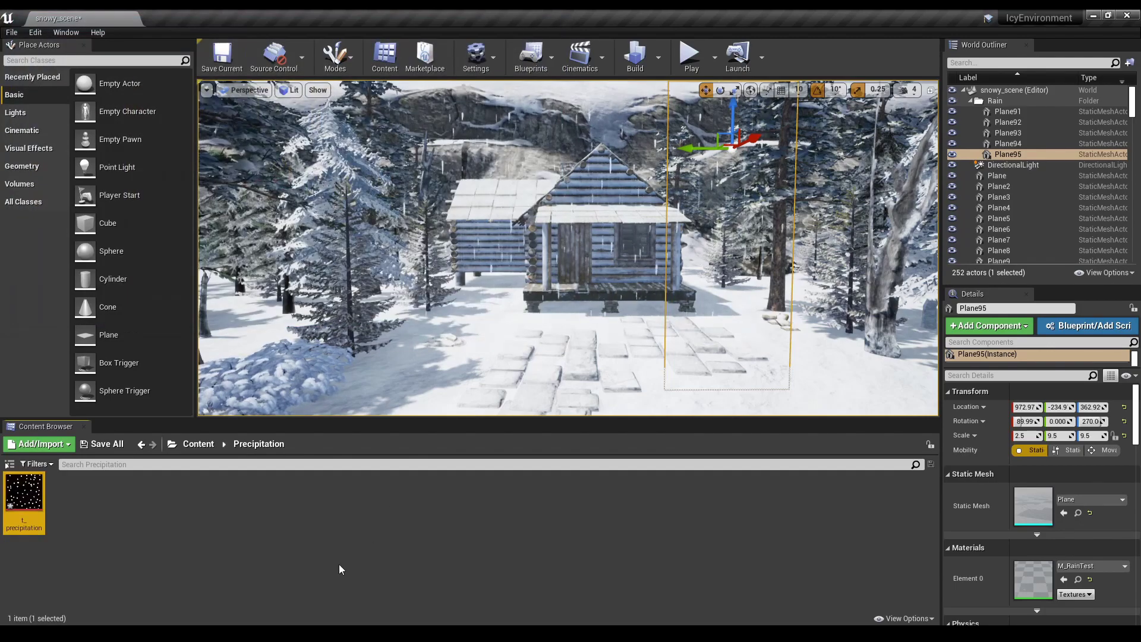
Open the imported t_precipitation texture, save it, and return to the level editor
double_click(25, 506)
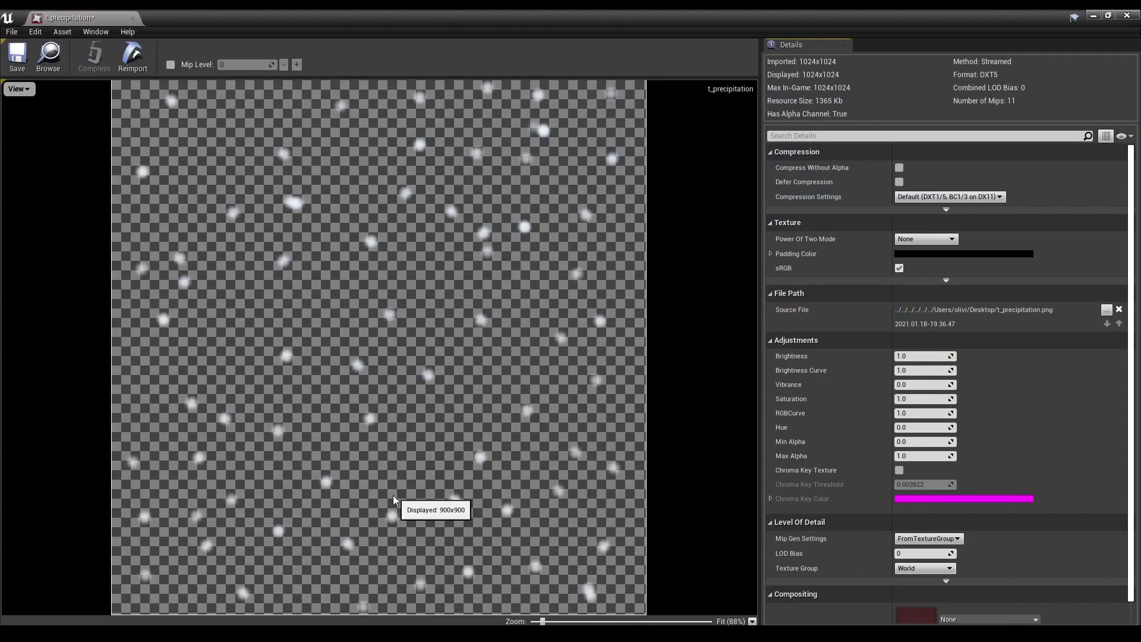
click(19, 52)
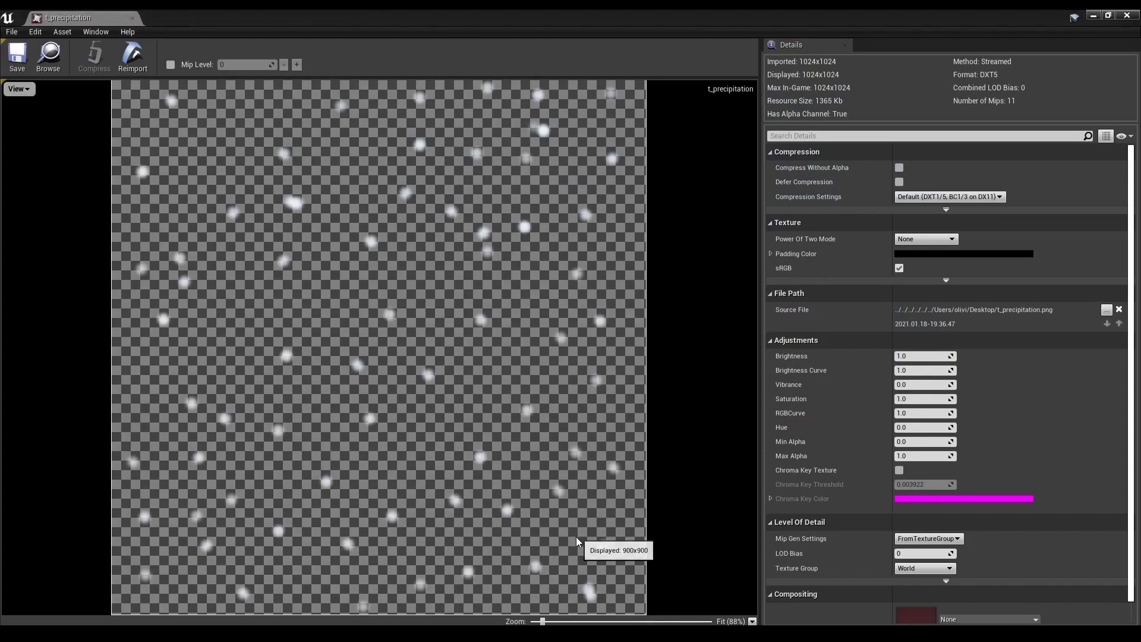
click(1093, 16)
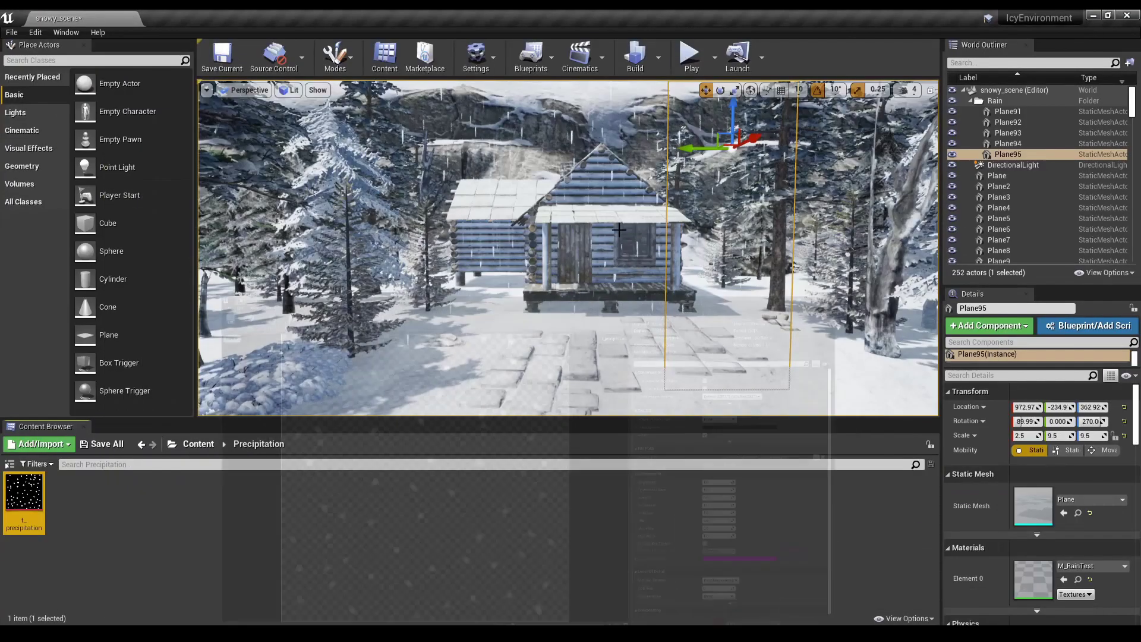
Create a new material named M_Precipitation in the Precipitation folder
right_click(116, 524)
mouse_move(179, 342)
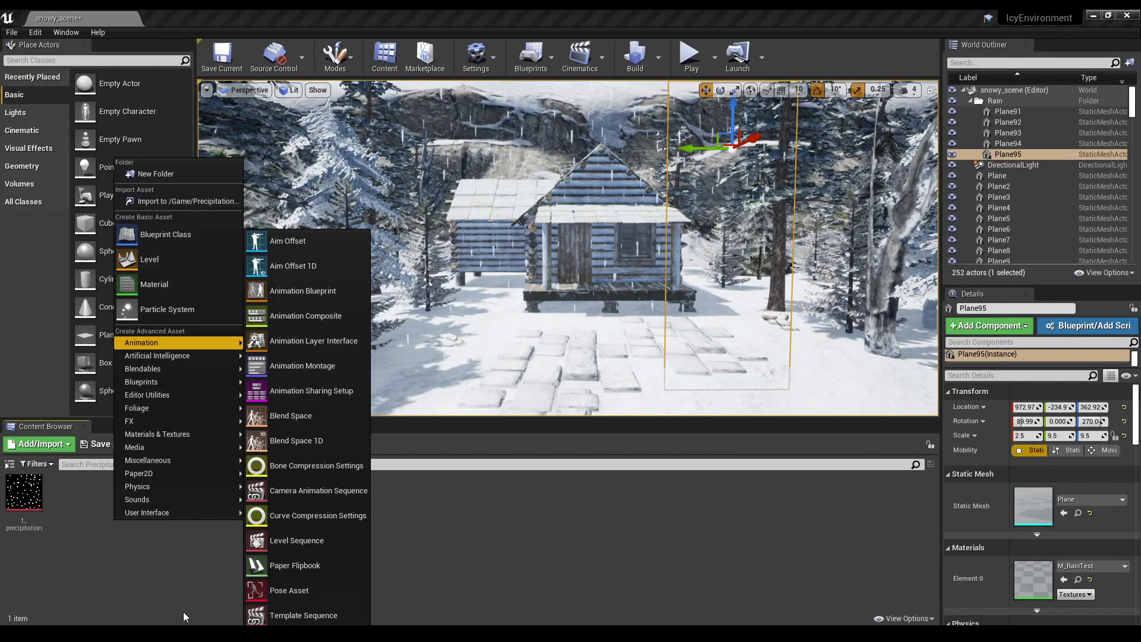
click(154, 284)
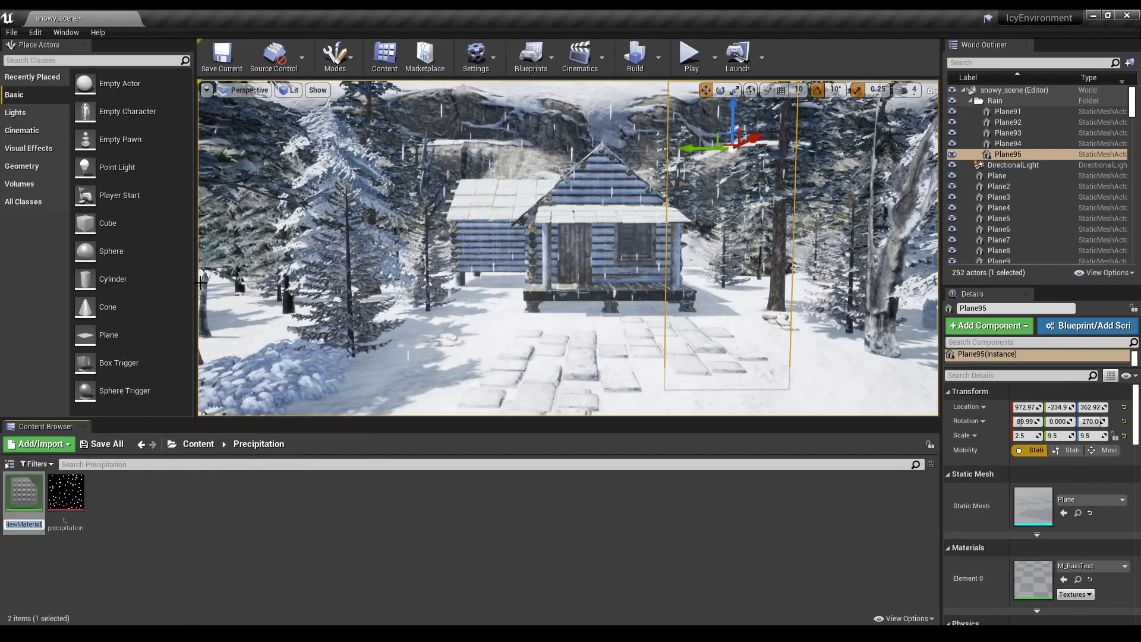
text(M_)
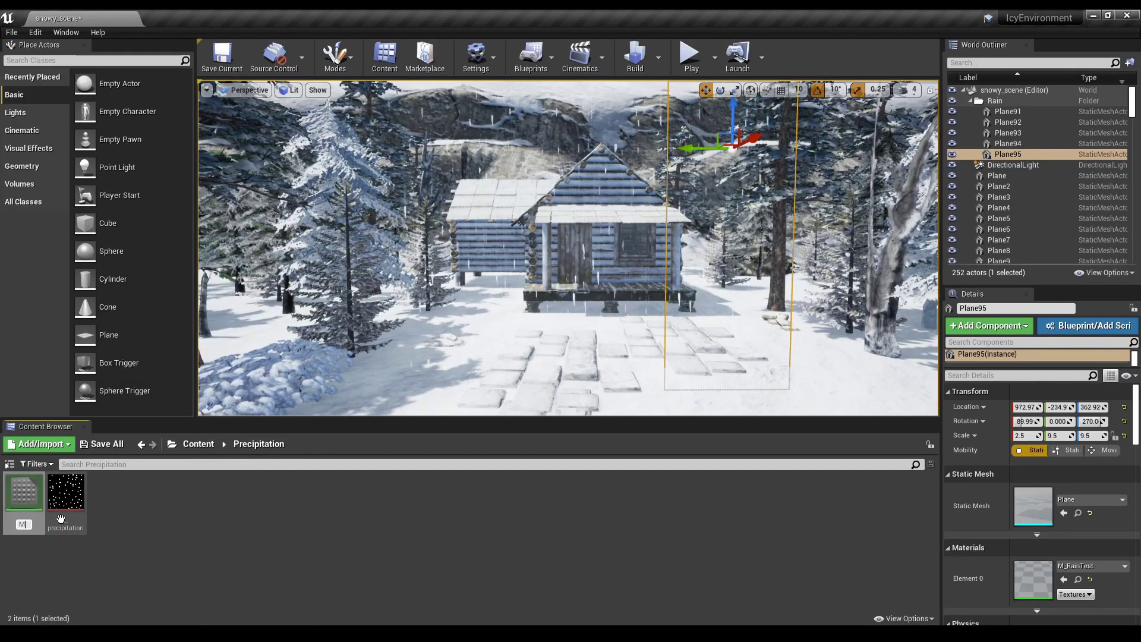
text(Pr)
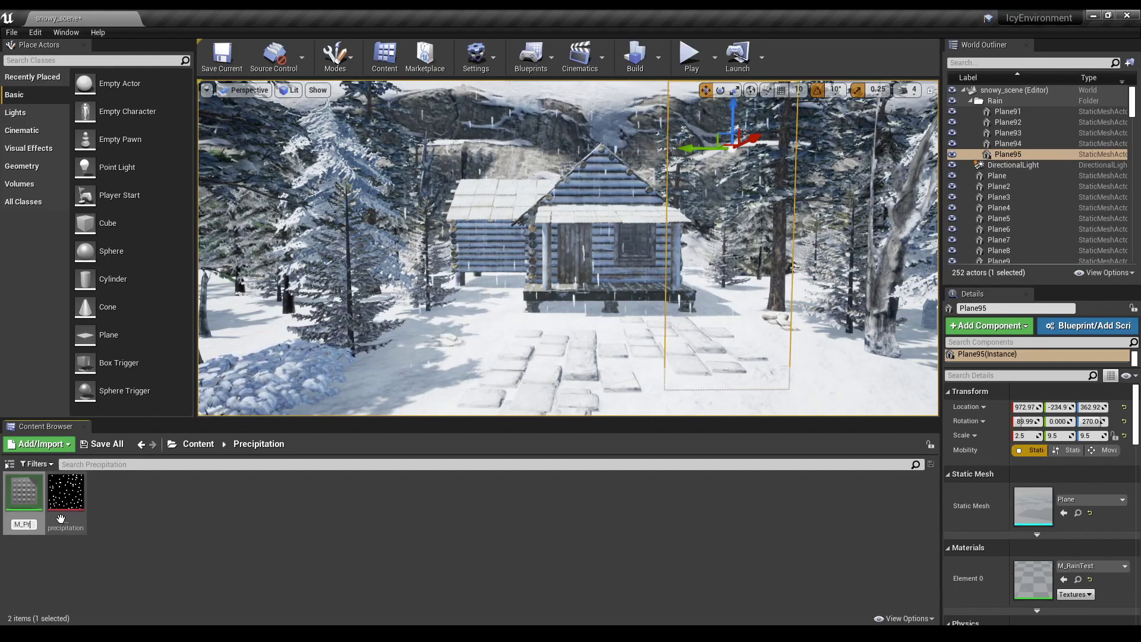
text(ecipita)
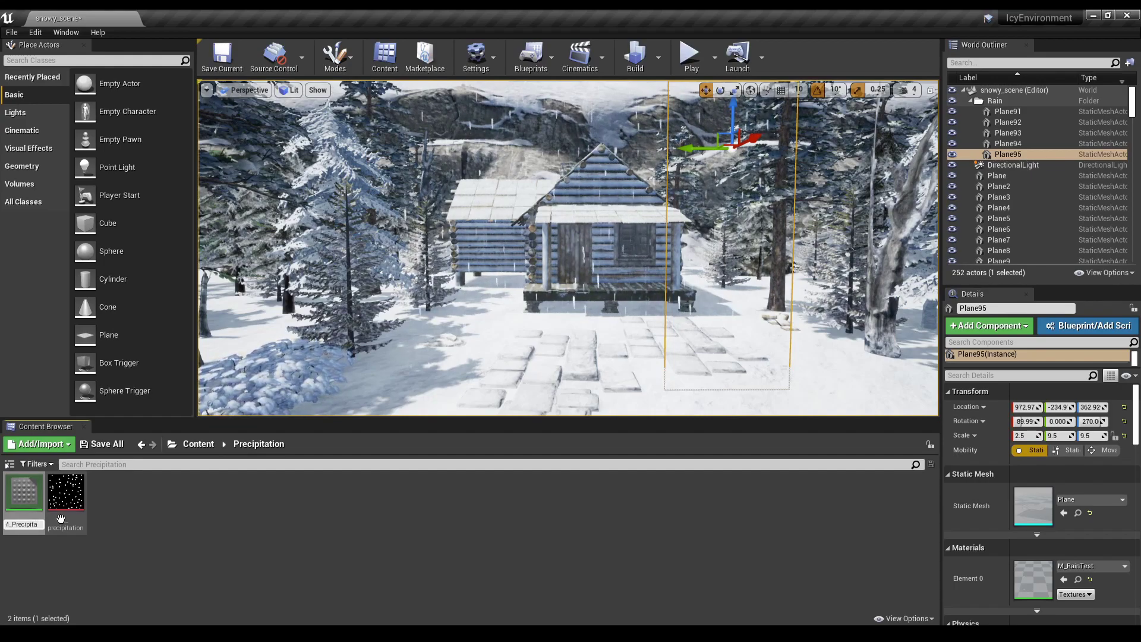
text(tion)
key(Return)
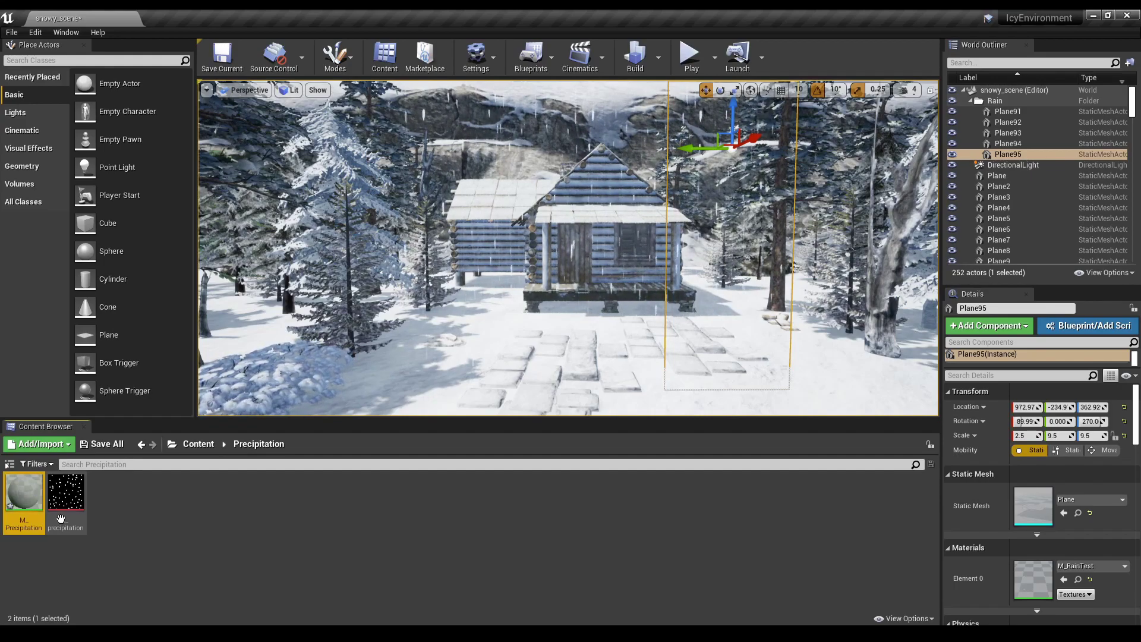
Open the M_Precipitation material and set its Blend Mode to Translucent, keeping the Surface domain
double_click(40, 489)
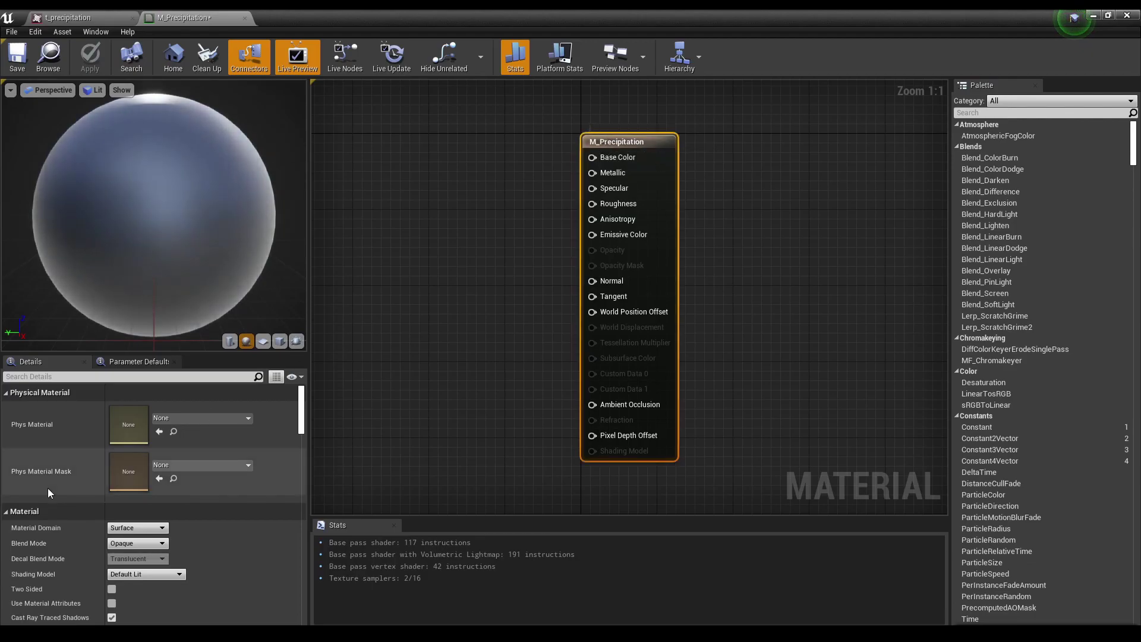
scroll(98, 505, down, 2)
click(162, 491)
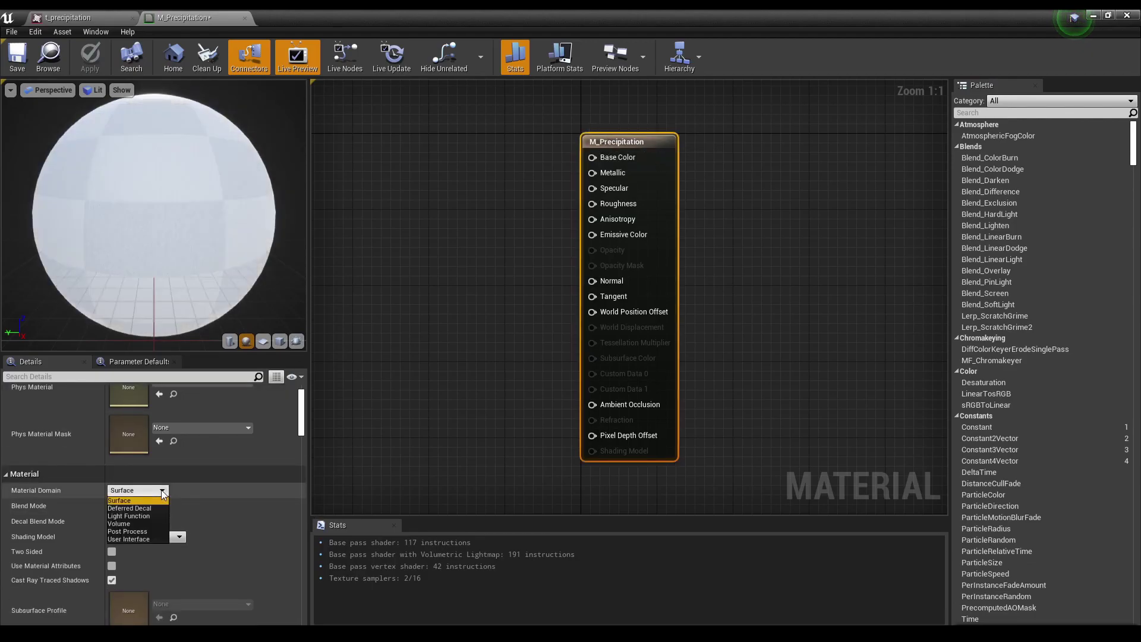
click(162, 492)
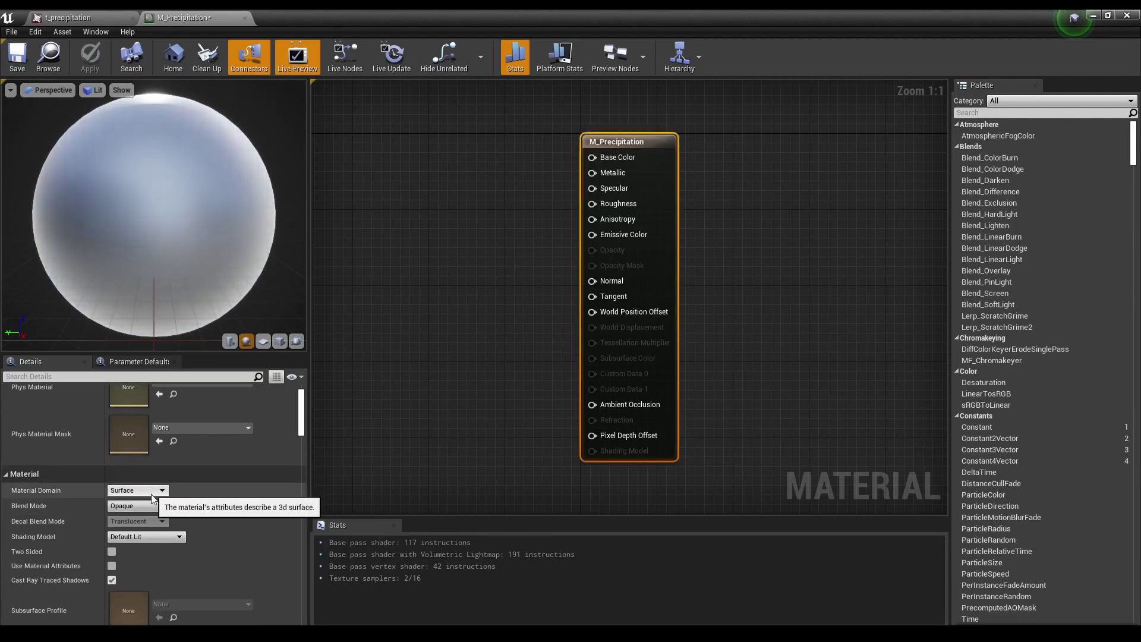
click(151, 506)
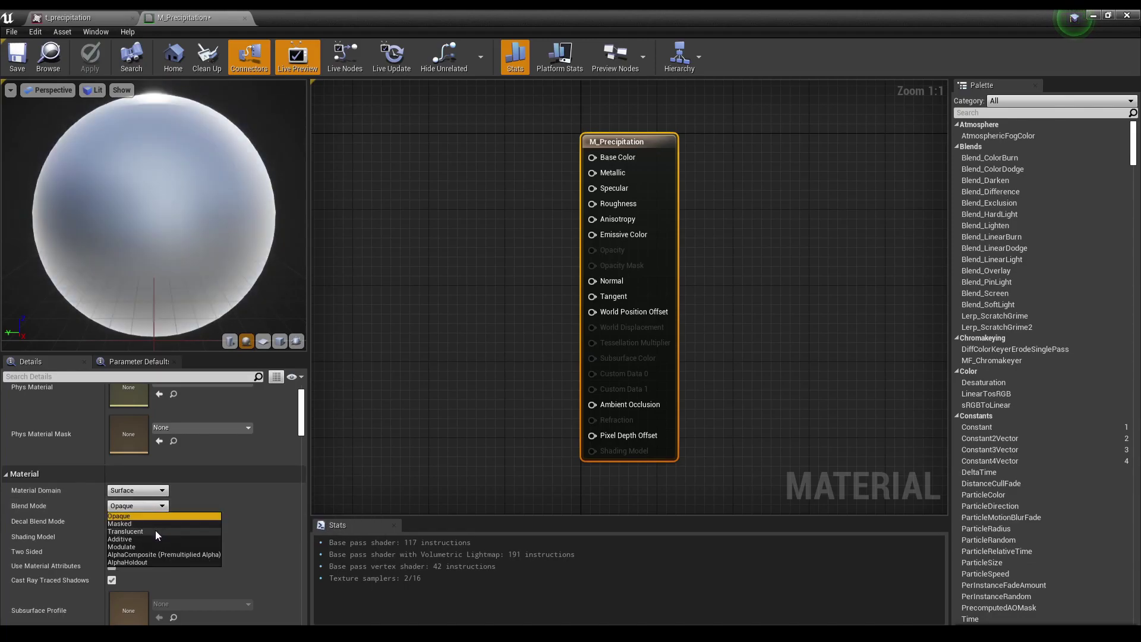
click(158, 532)
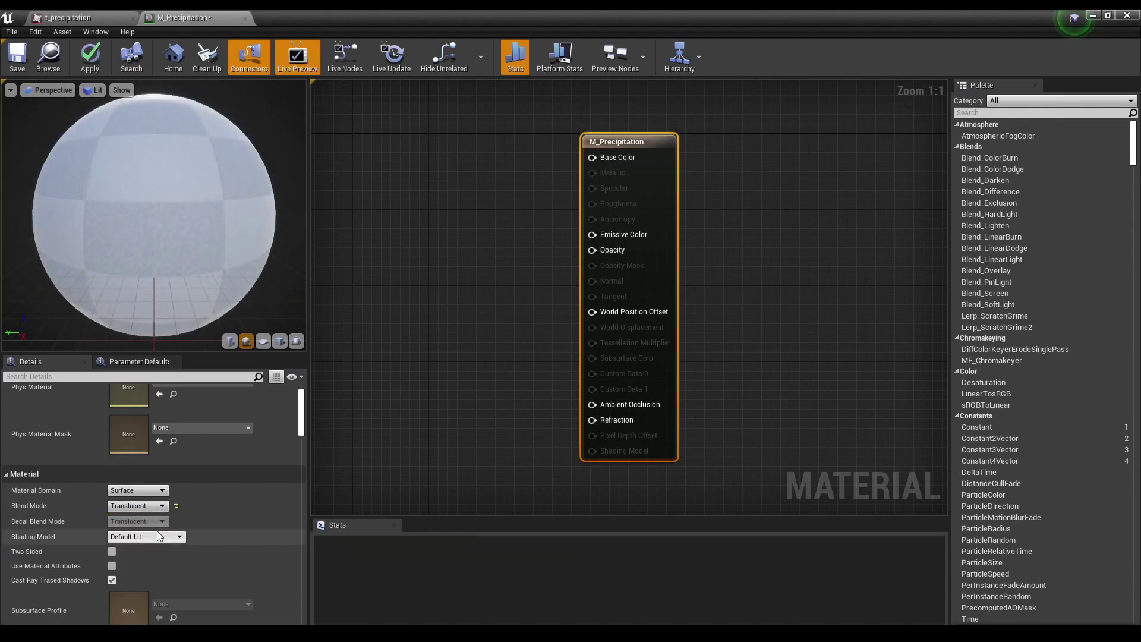
Add the t_precipitation texture from the content folder to the M_Precipitation graph as a Texture Sample node
right_drag(504, 353, 596, 387)
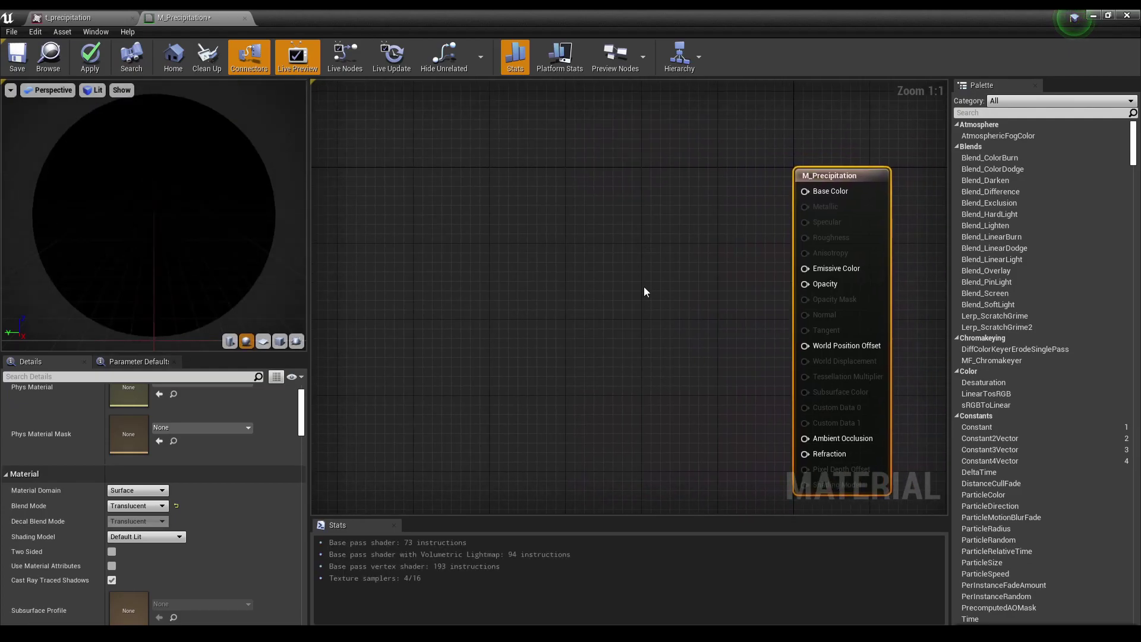
right_click(457, 287)
click(449, 229)
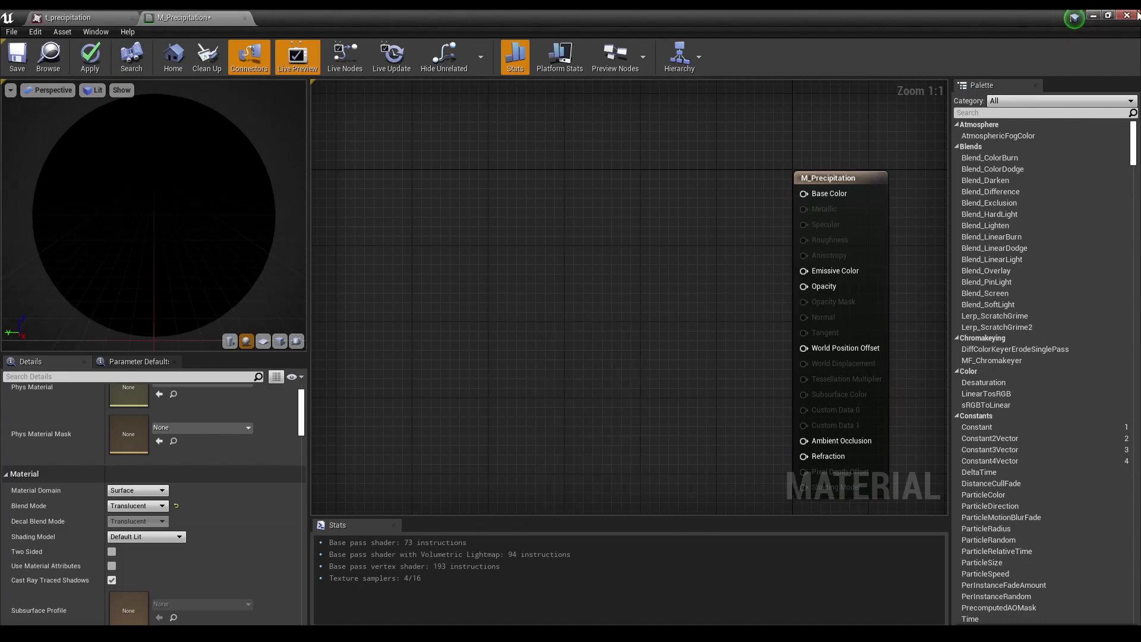
click(1107, 16)
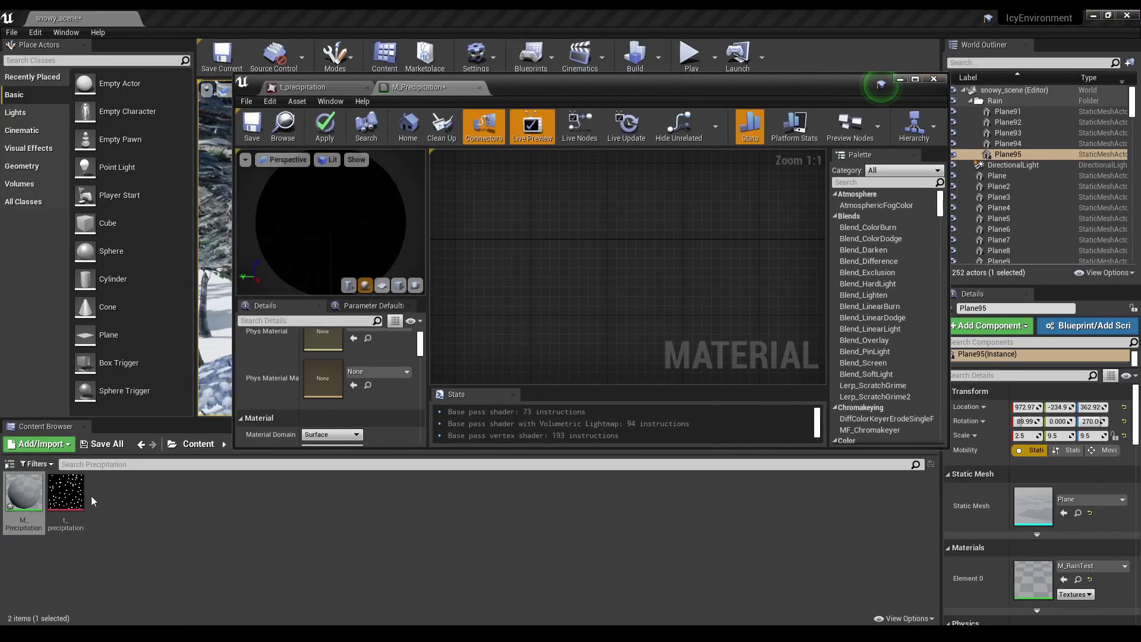
drag(66, 492, 606, 282)
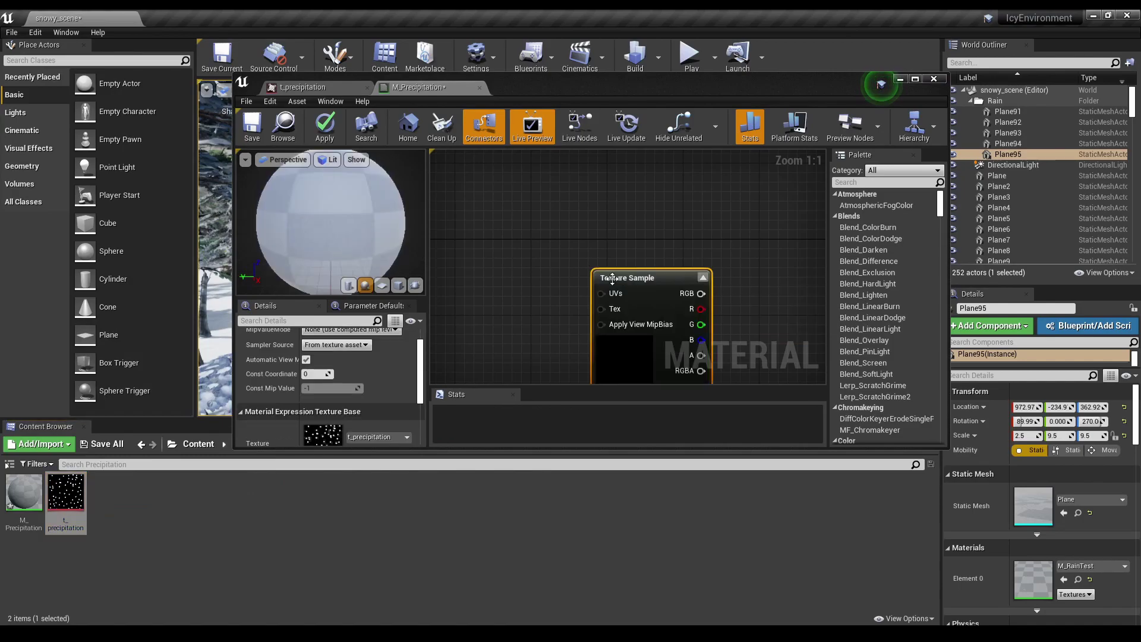
click(914, 78)
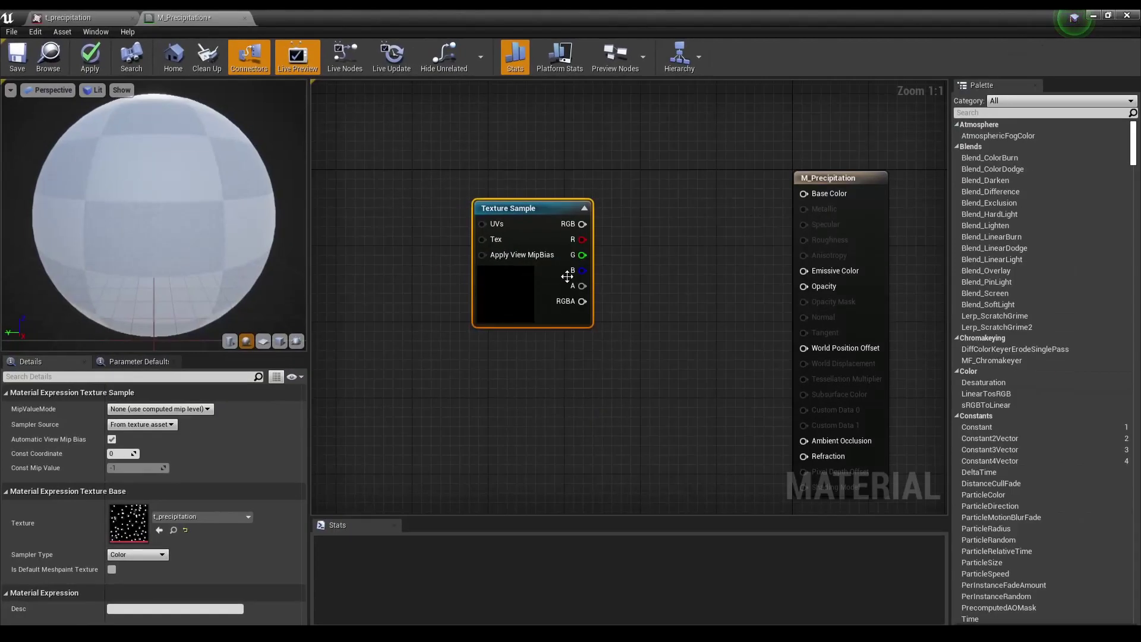
Connect the Texture Sample's RGB output to the Base Color input of M_Precipitation
drag(582, 209, 803, 194)
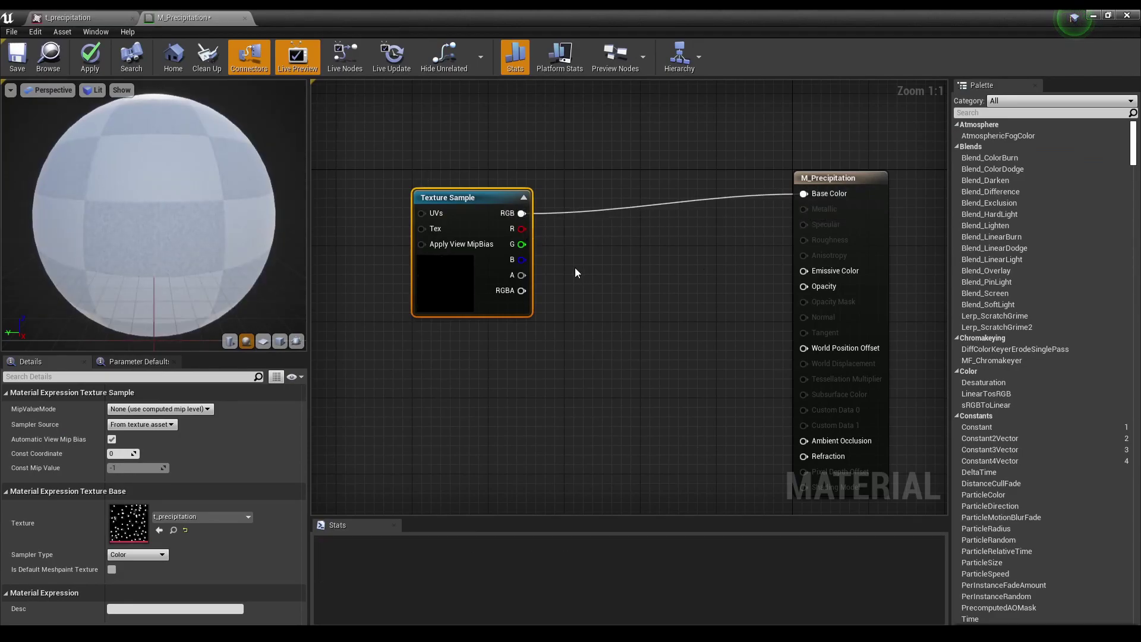
right_click(583, 298)
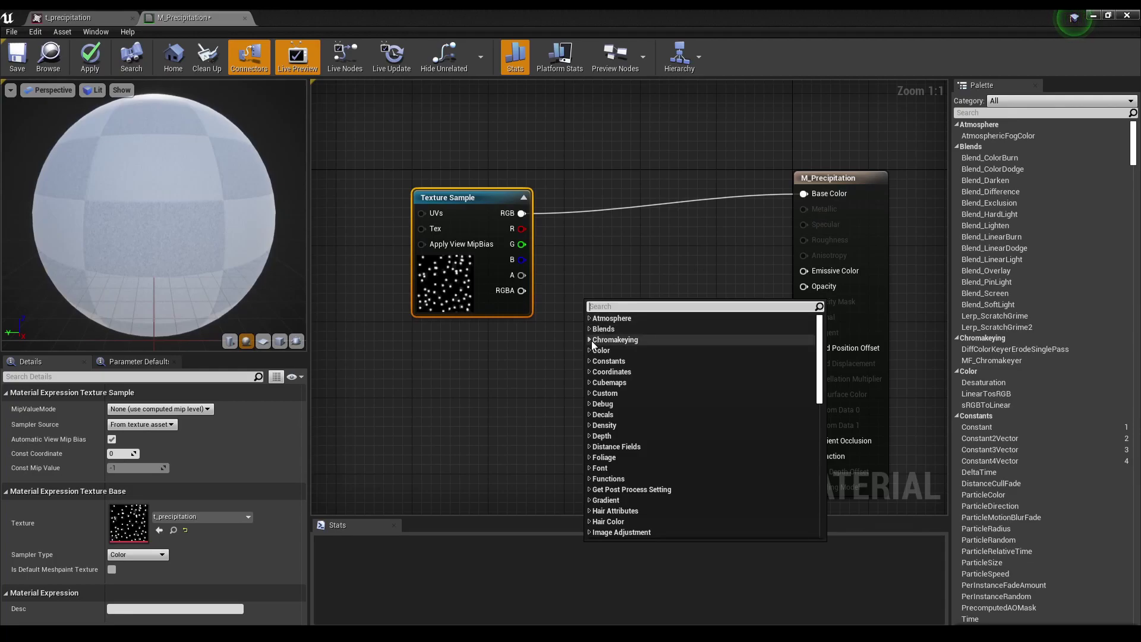
click(606, 287)
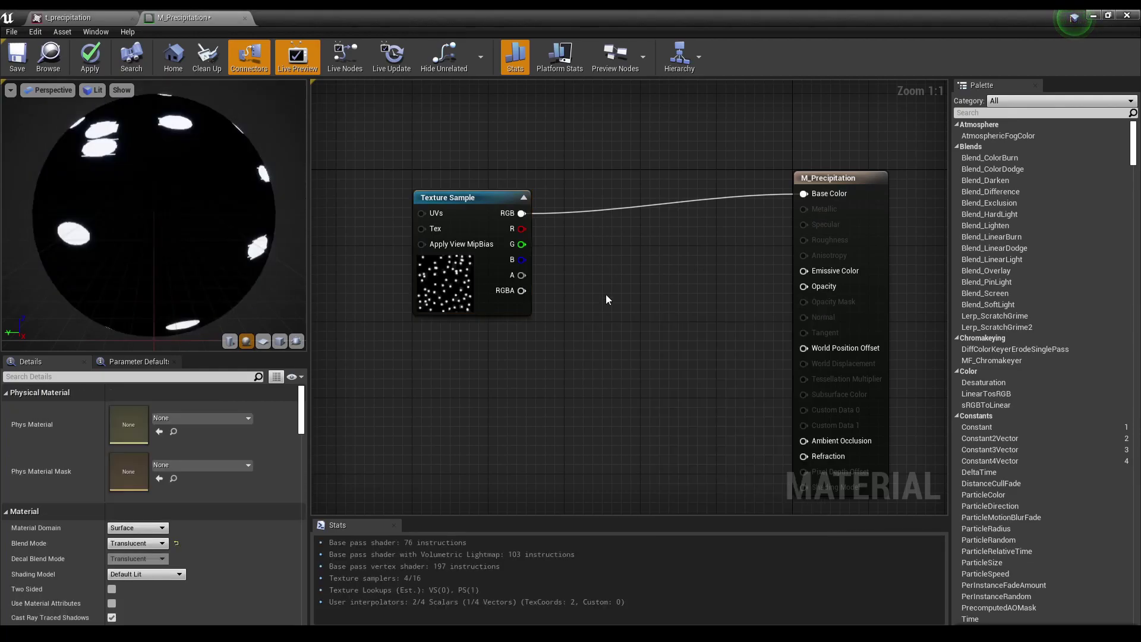
Add a Multiply node, feed the Texture Sample's RGB into its A input, and connect its output to Emissive Color
right_click(605, 318)
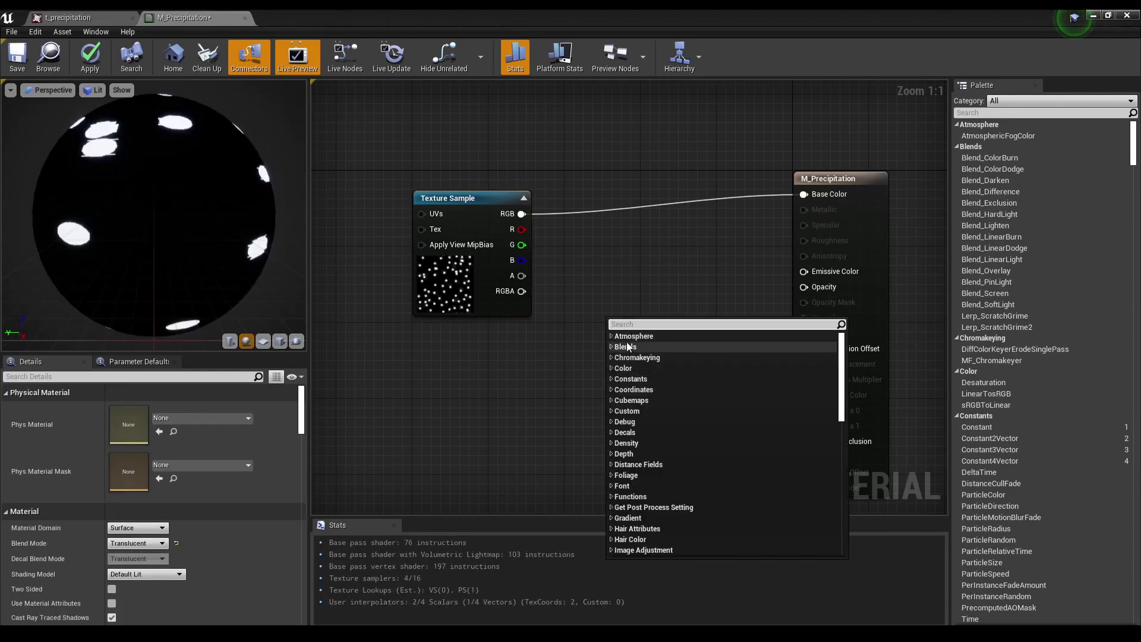
text(mul)
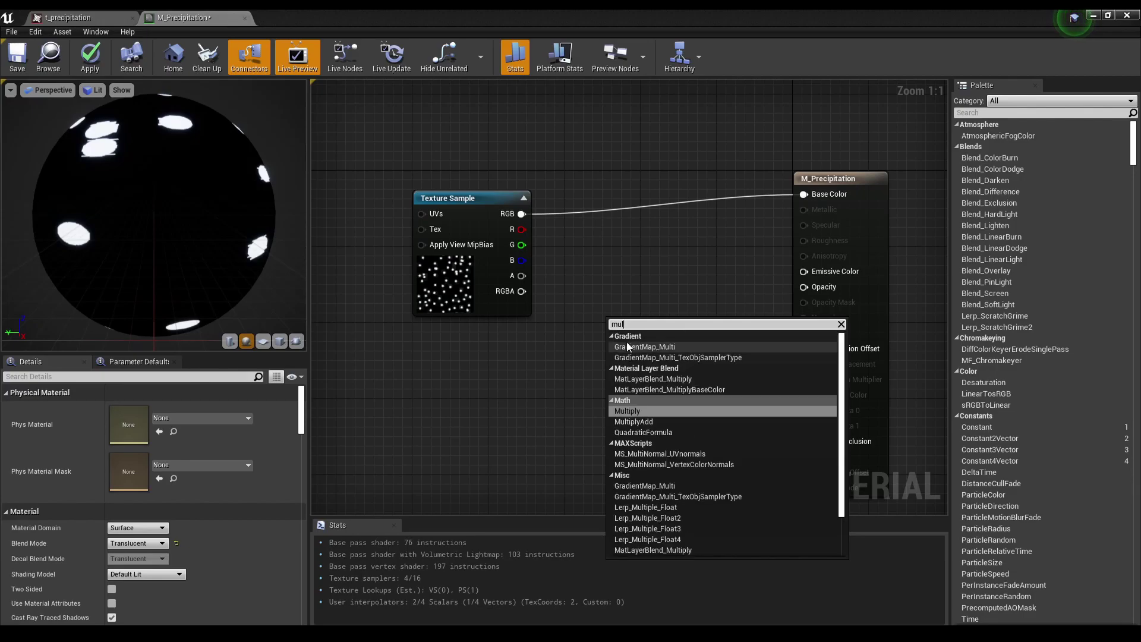
click(618, 411)
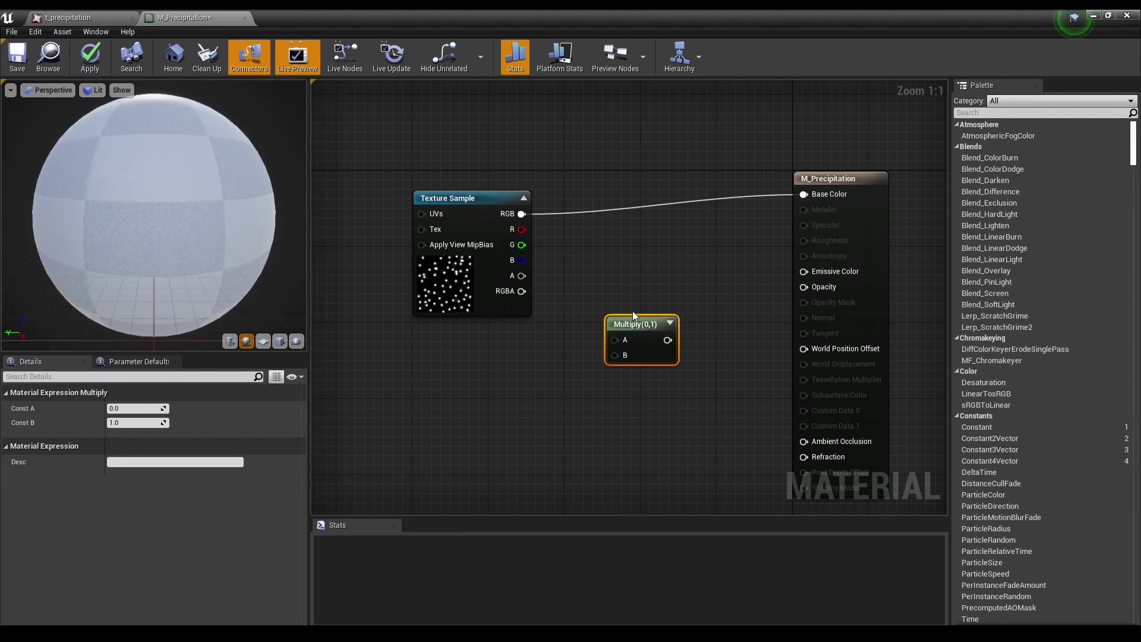
drag(635, 326, 632, 267)
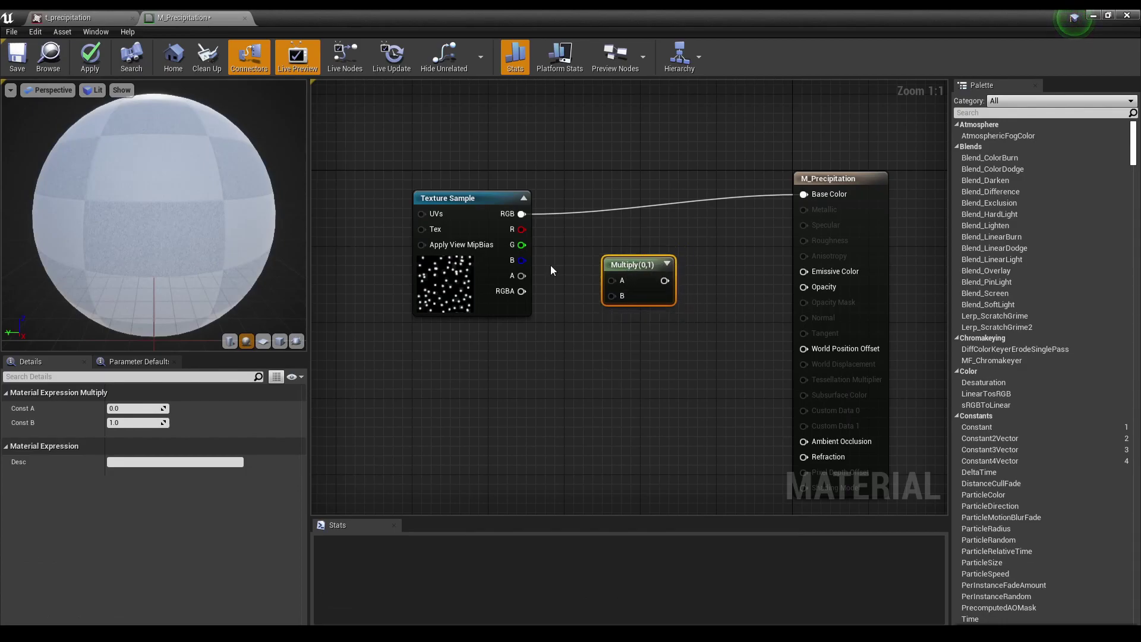
drag(521, 214, 803, 272)
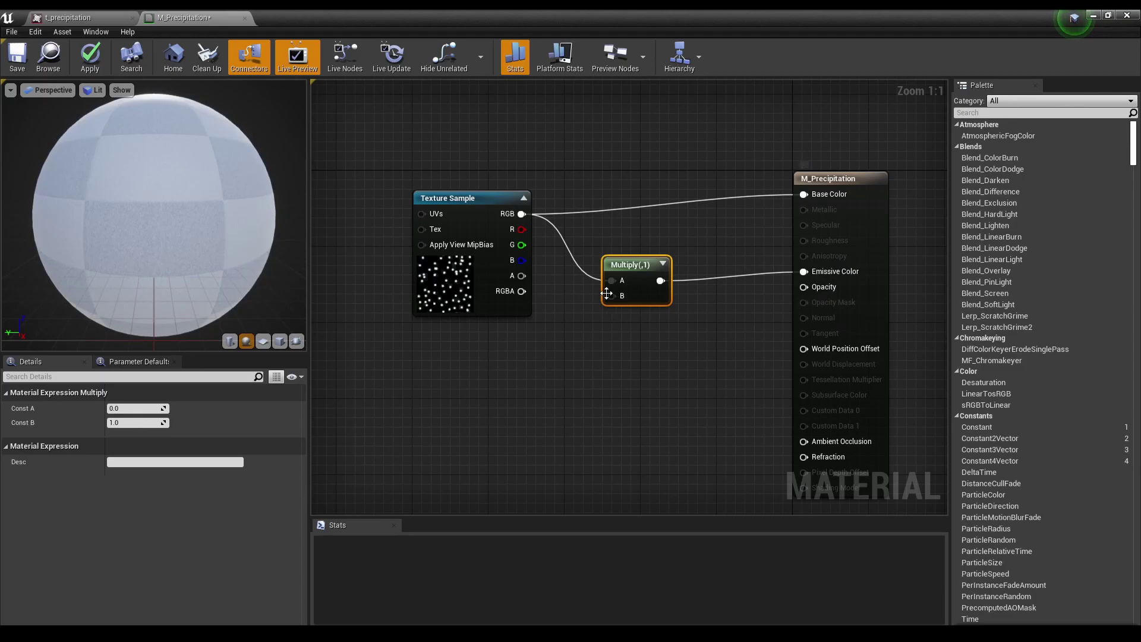
drag(625, 268, 654, 259)
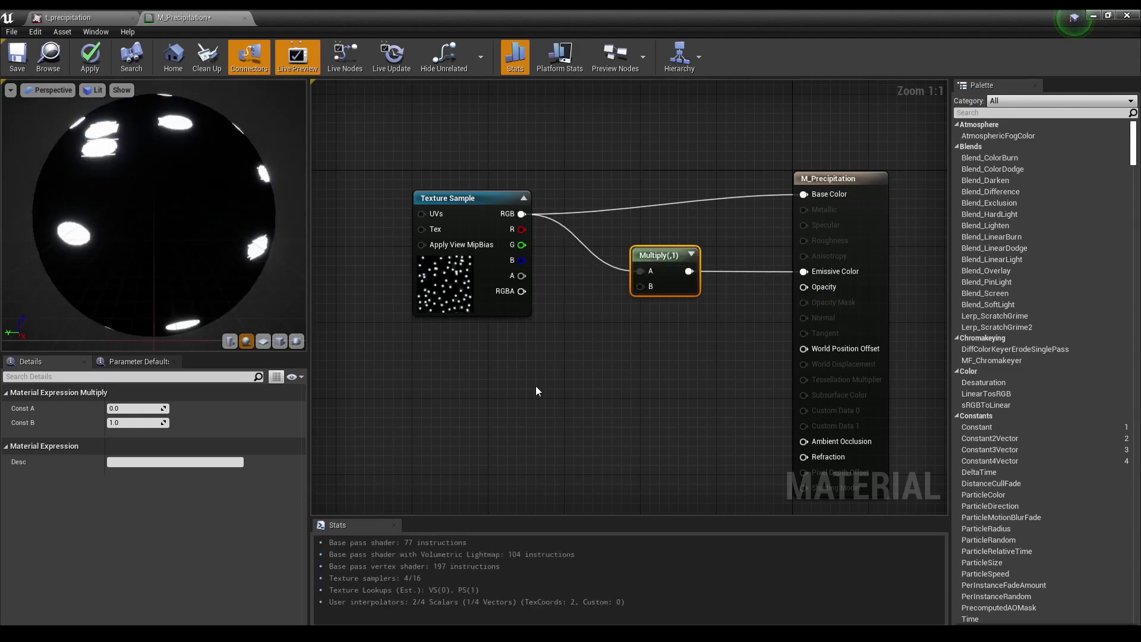
Add a Constant node below the Texture Sample and connect it to the Multiply node's B input
right_click(536, 390)
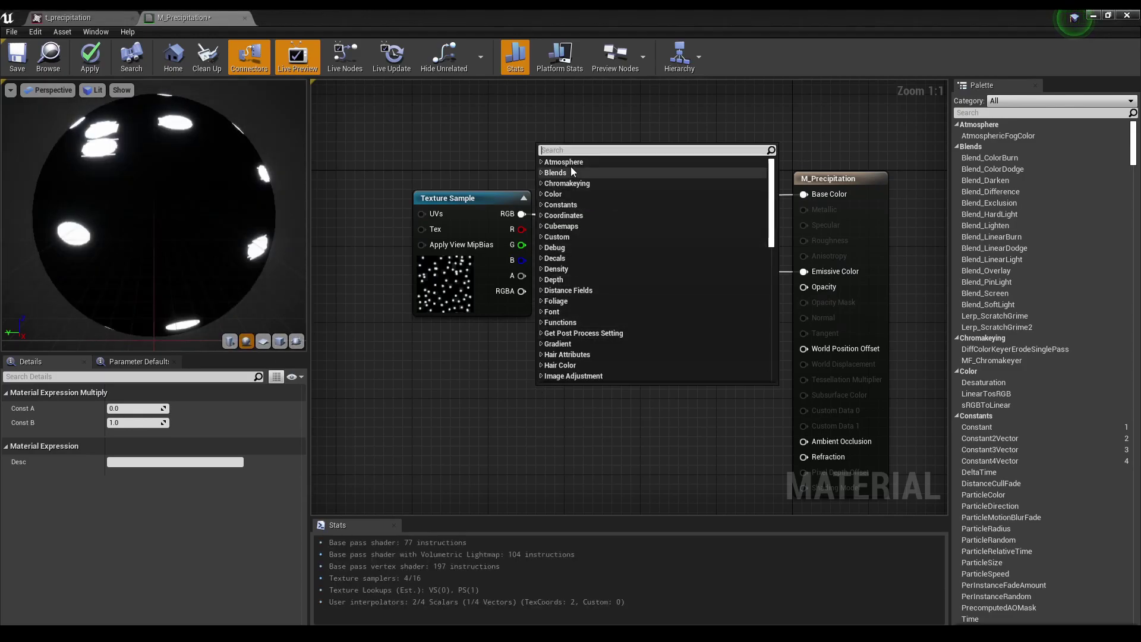
text(con)
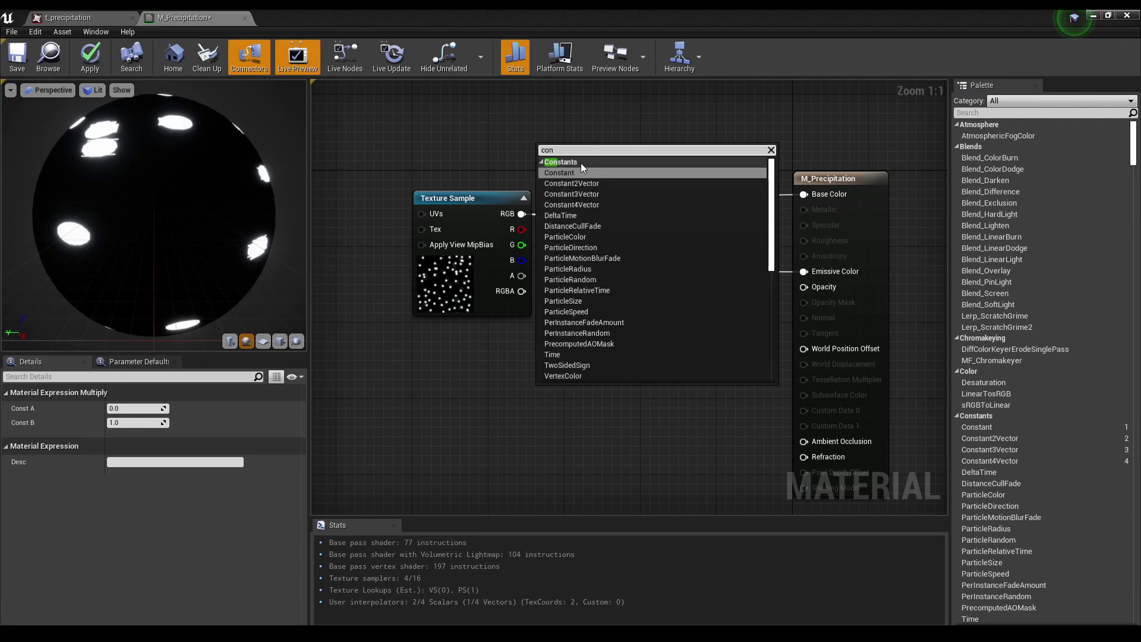
click(571, 175)
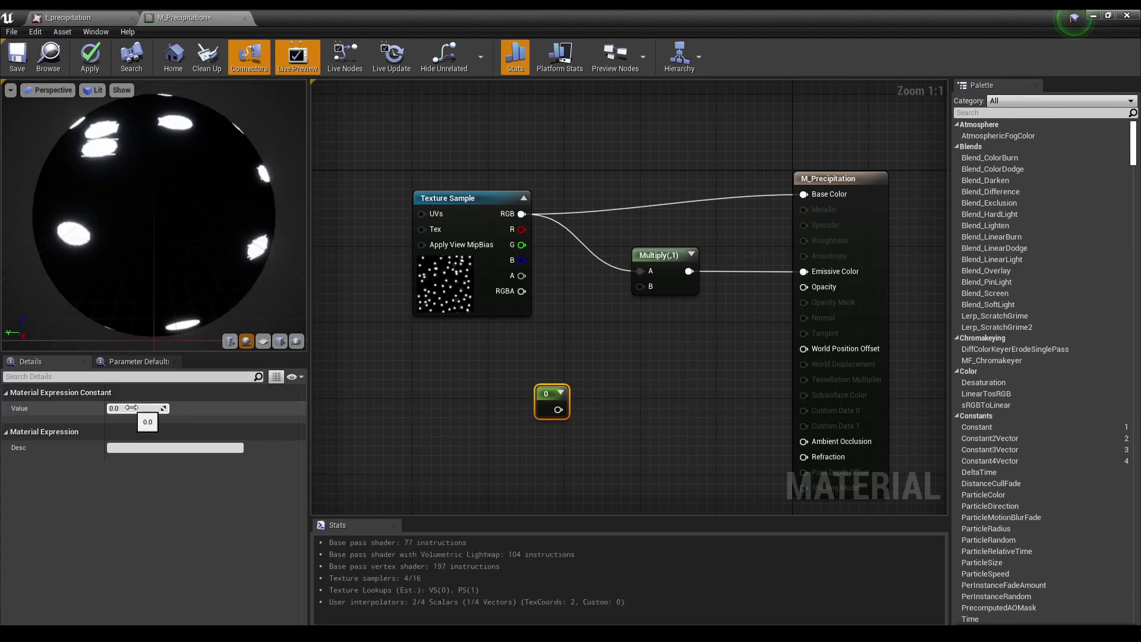
click(663, 279)
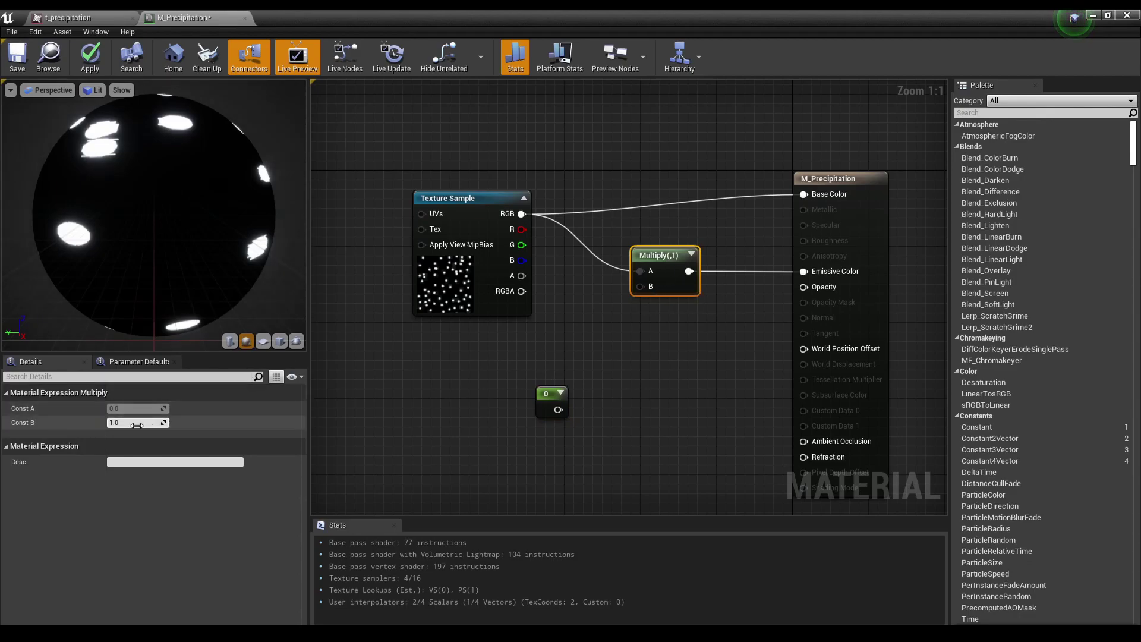
drag(555, 394, 642, 286)
right_click(653, 385)
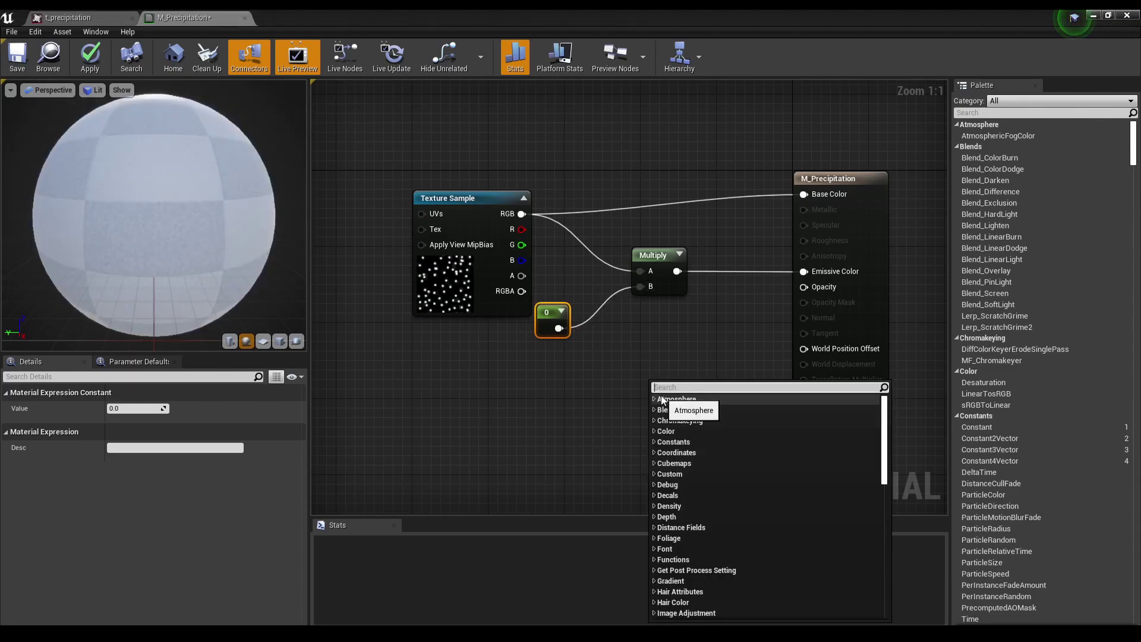
text(con)
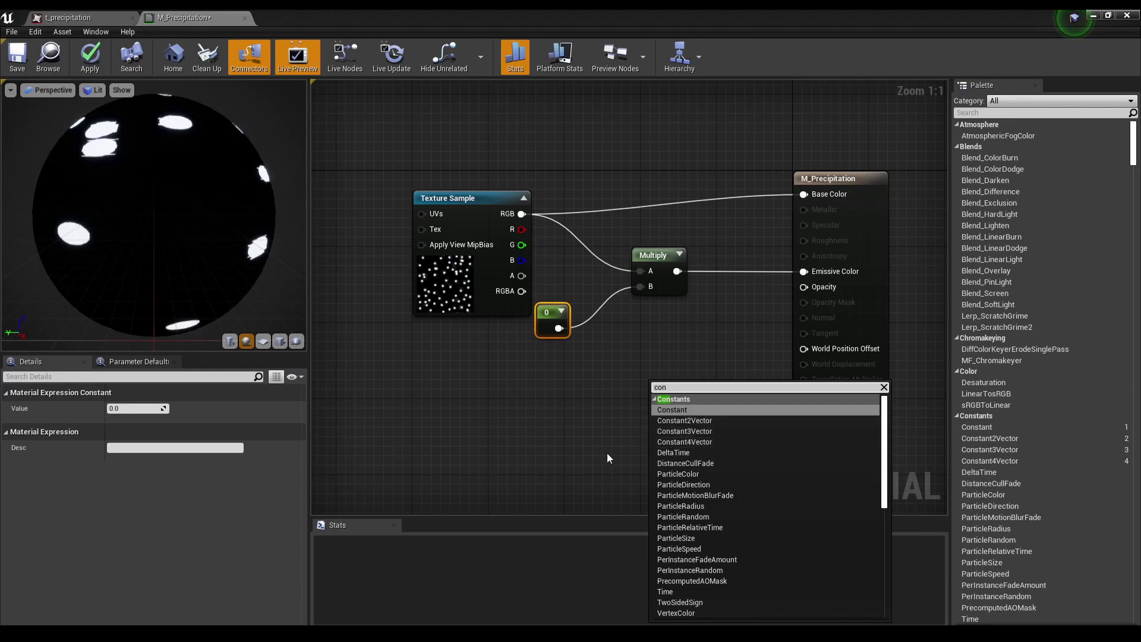
click(578, 416)
Move the Constant node a little lower below the Texture Sample and set its value to 0.5
drag(550, 321, 554, 345)
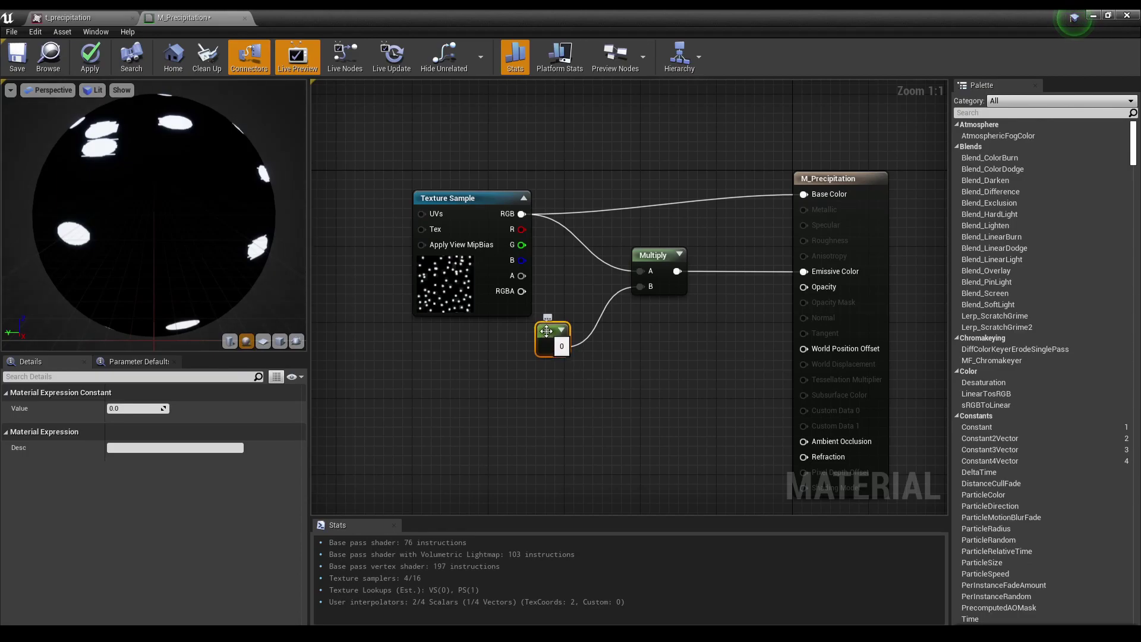
drag(543, 337, 534, 346)
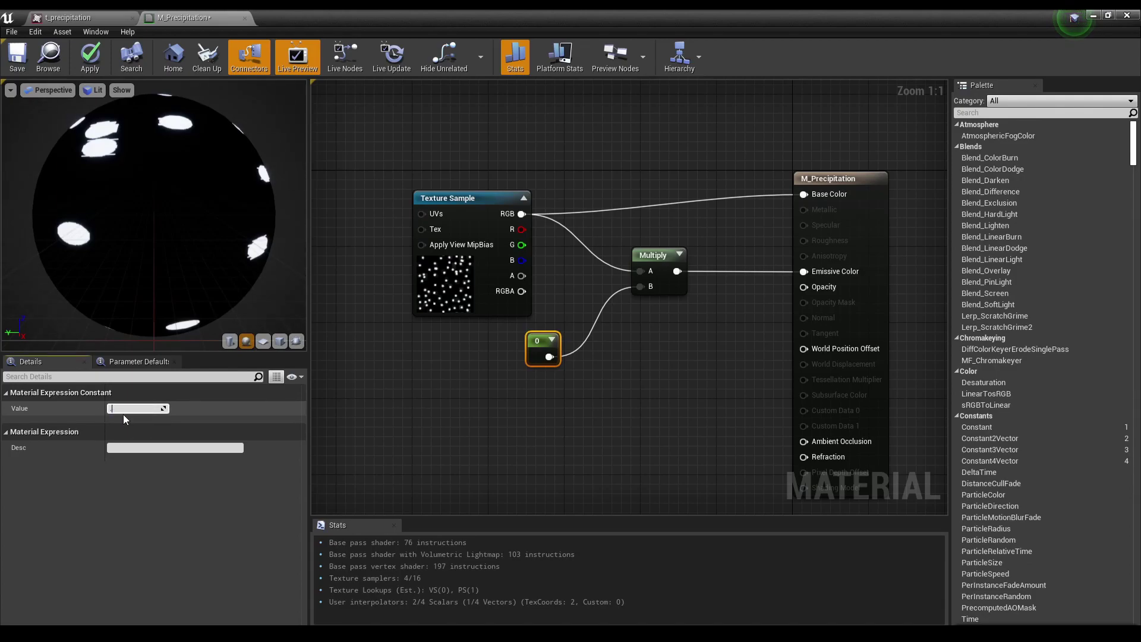
text(0.5)
key(Return)
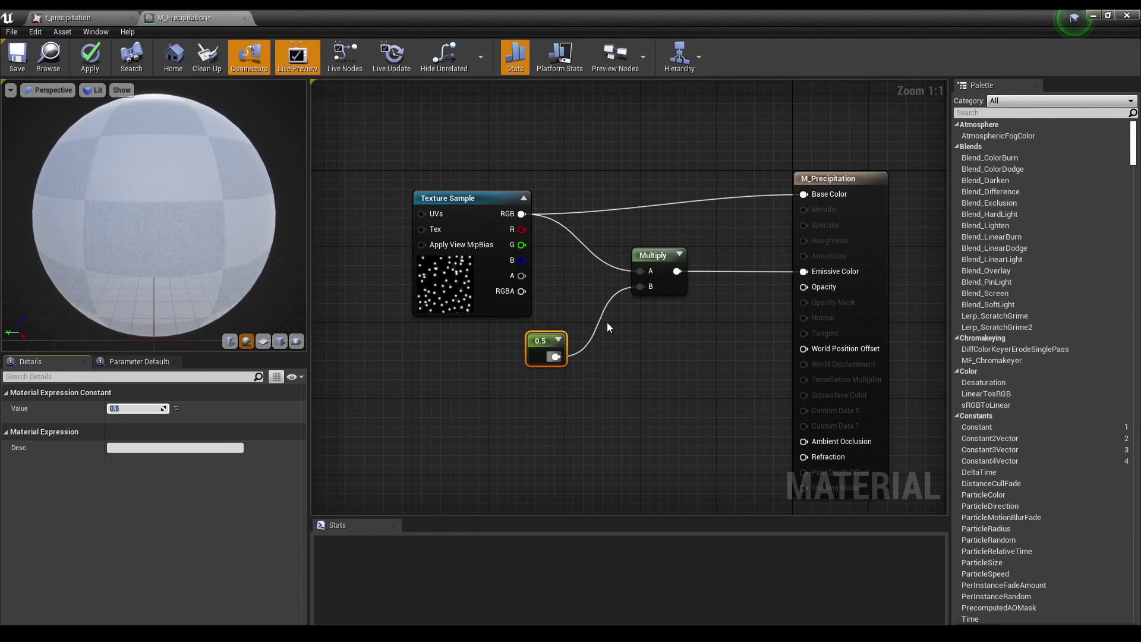
Connect the Texture Sample's A output to the Opacity input of M_Precipitation
drag(533, 293, 810, 288)
click(518, 277)
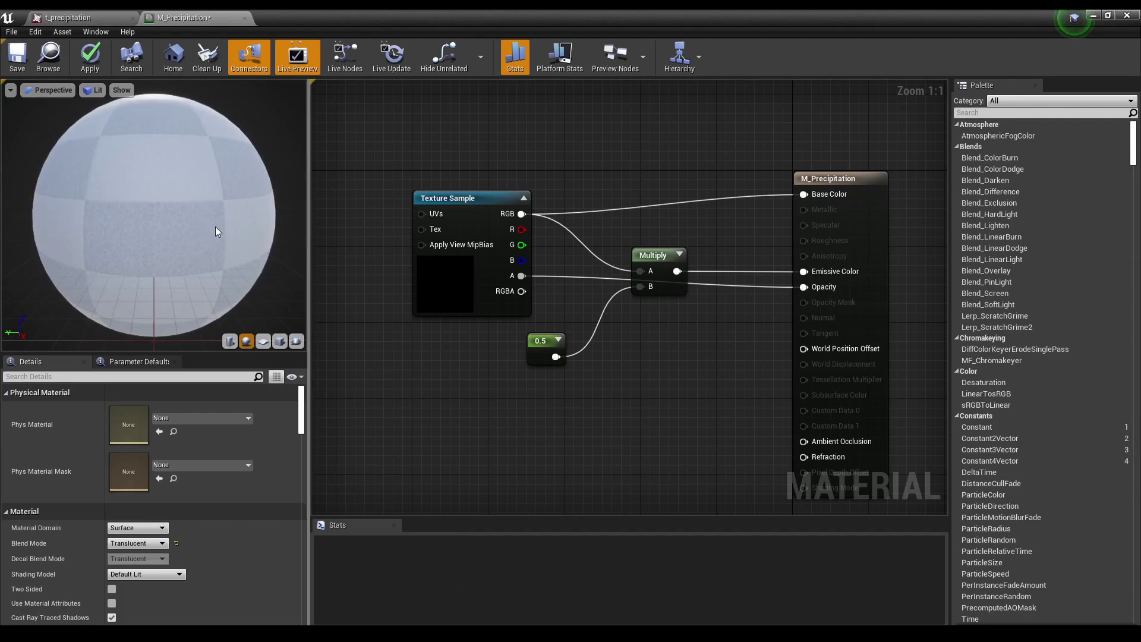
Add a Panner node in the empty graph area ahead of the Texture Sample node
right_drag(386, 357, 658, 382)
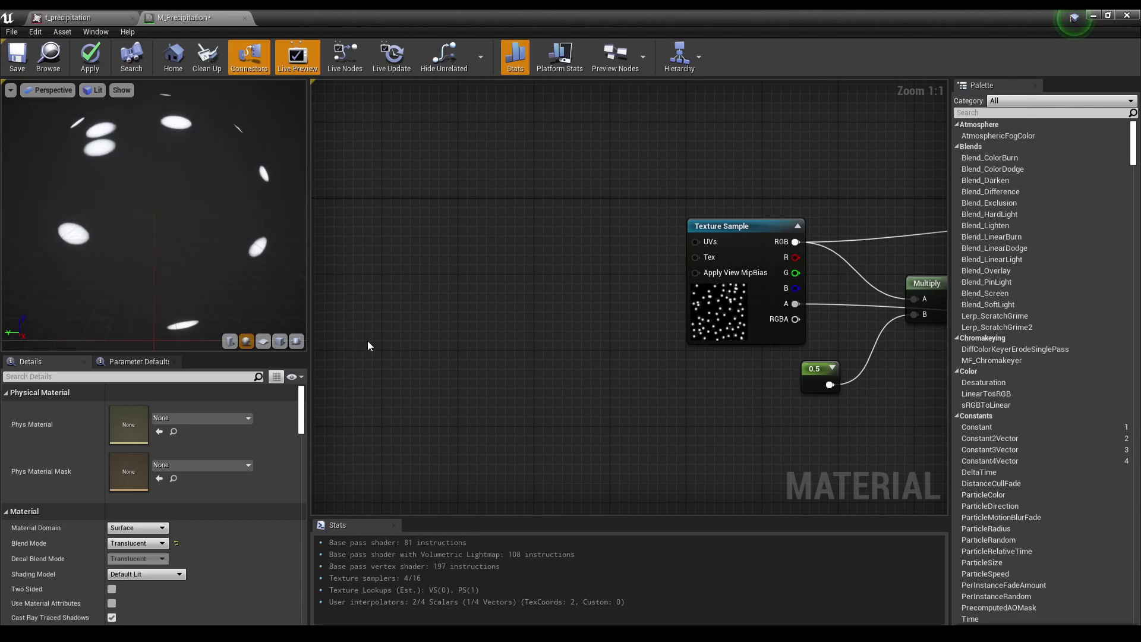
right_click(349, 270)
text(t)
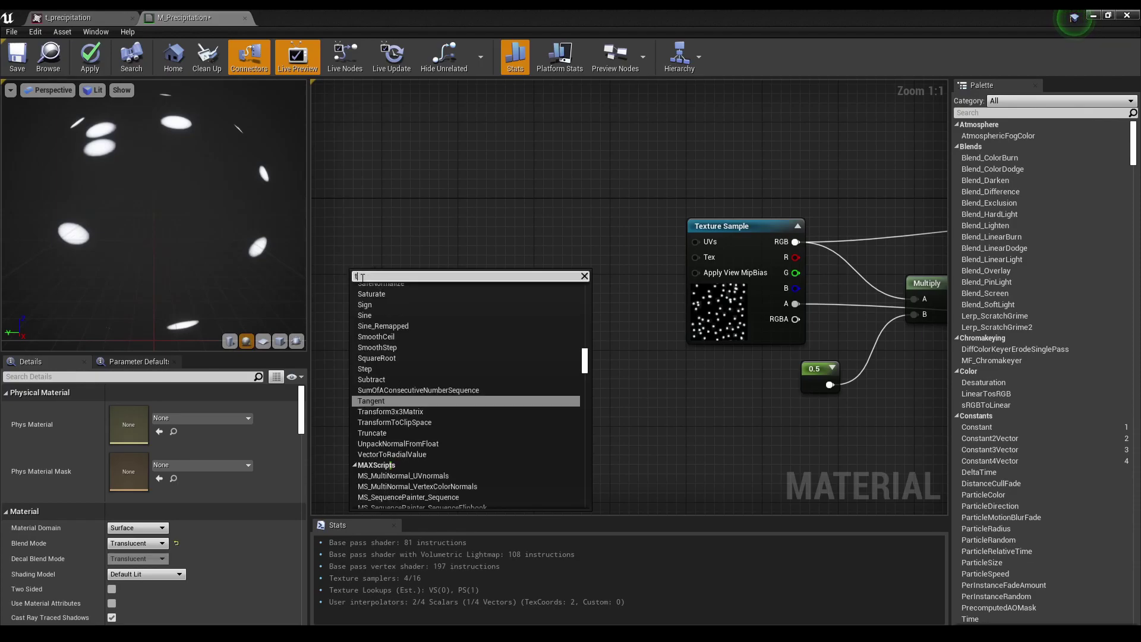
text(ex)
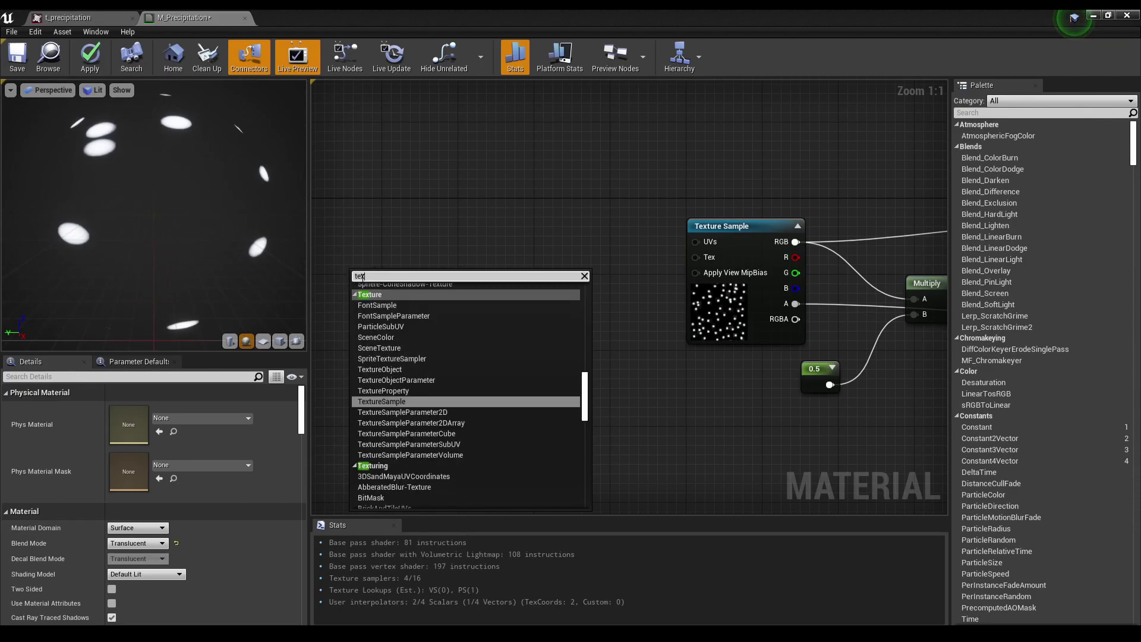
text(tu)
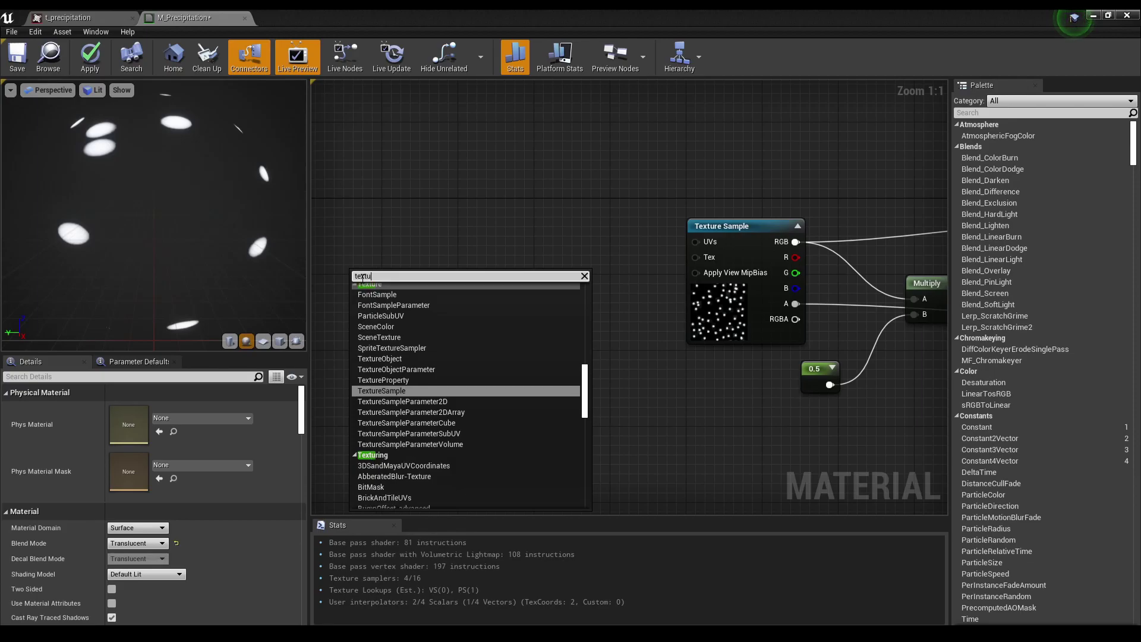
key(BackSpace)
key(BackSpace)
key(BackSpace)
key(BackSpace)
key(BackSpace)
text(coord)
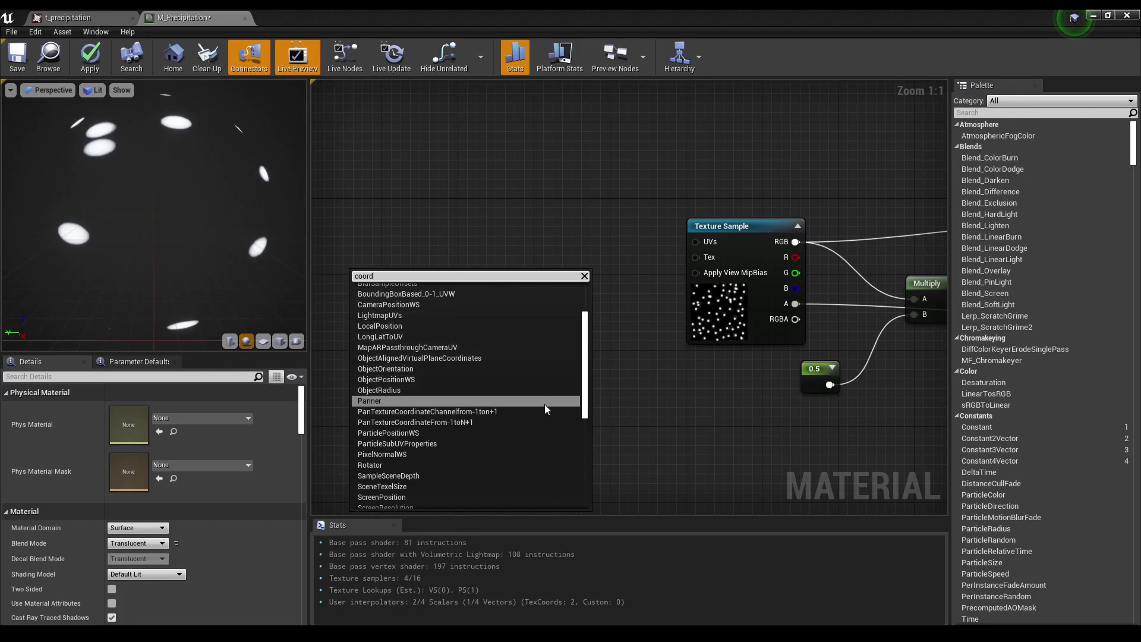
click(543, 405)
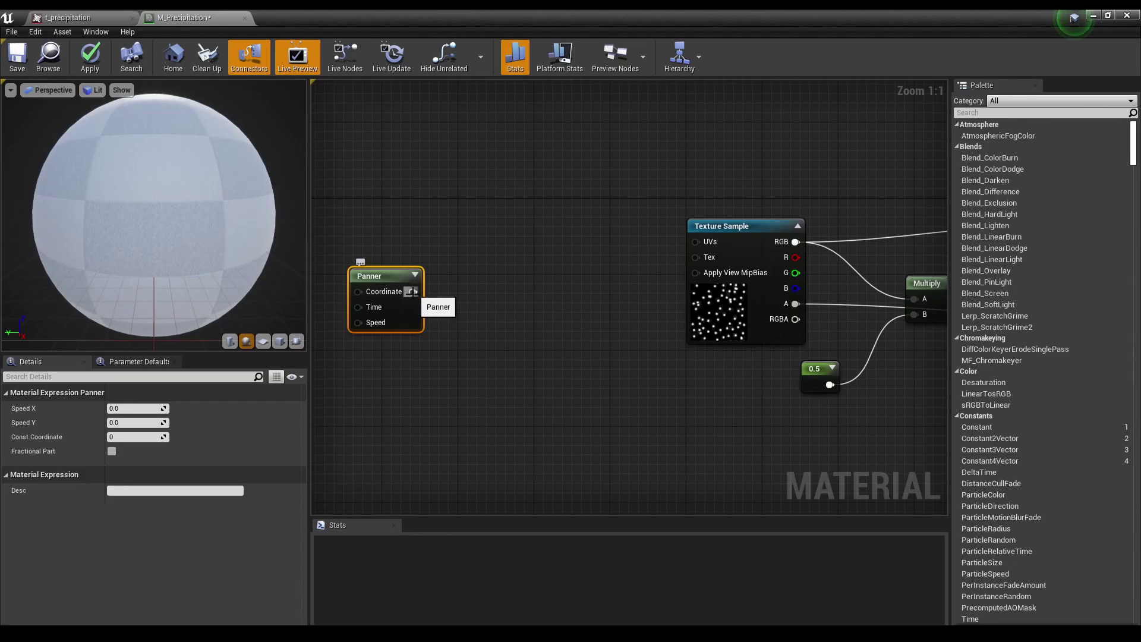
Connect the Panner to the Texture Sample's UVs and feed a new TextureCoordinate node into the Panner's Coordinate input
drag(395, 288, 480, 452)
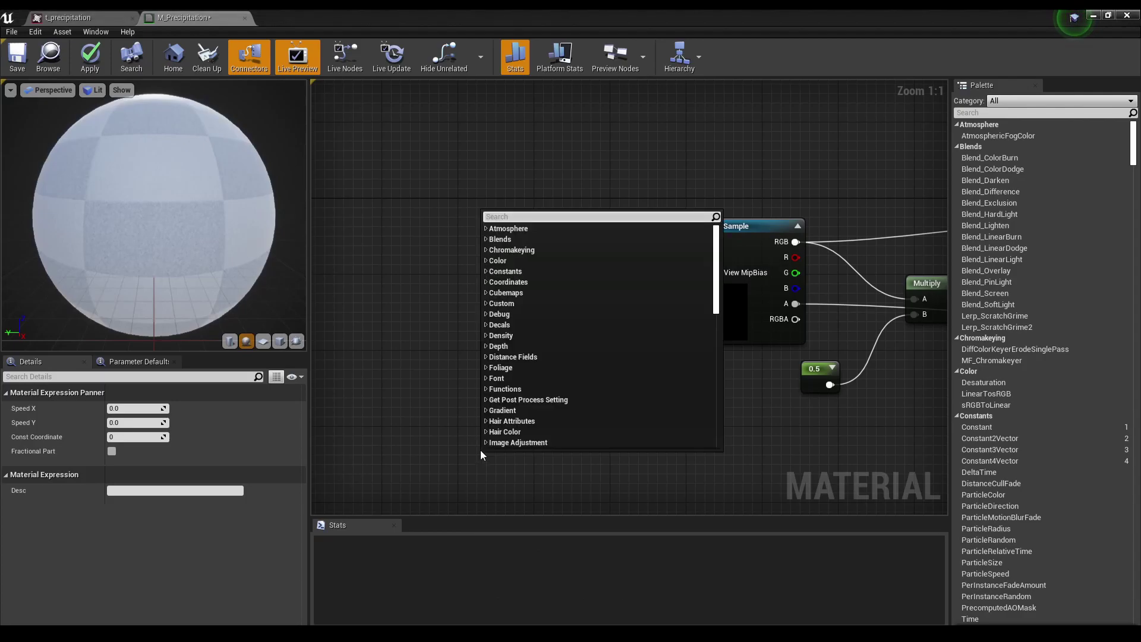
text(tex)
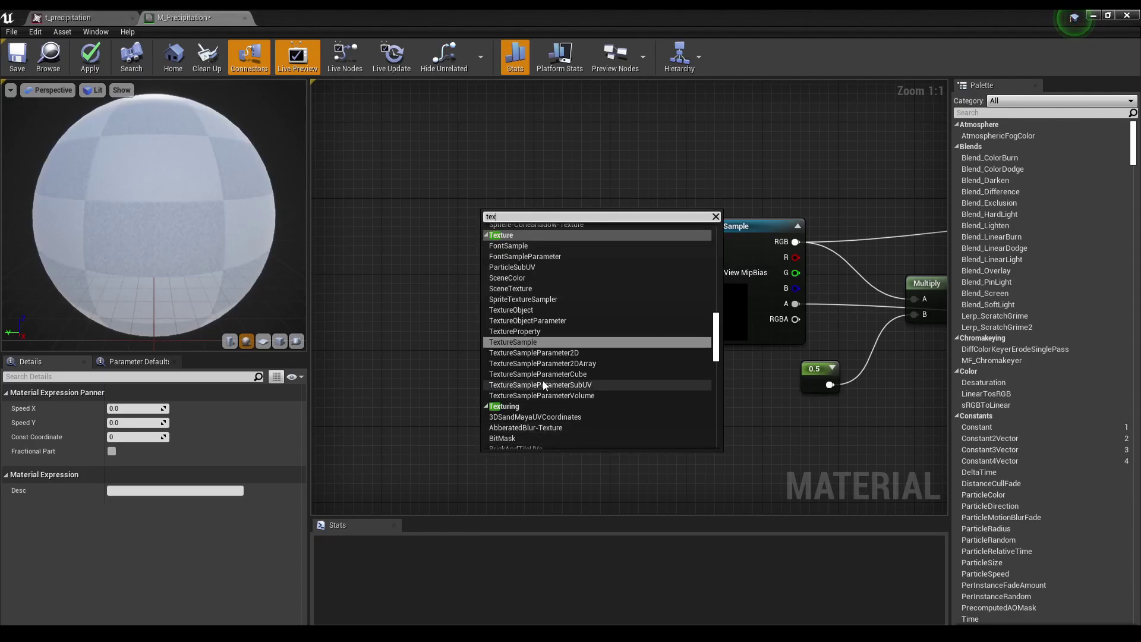
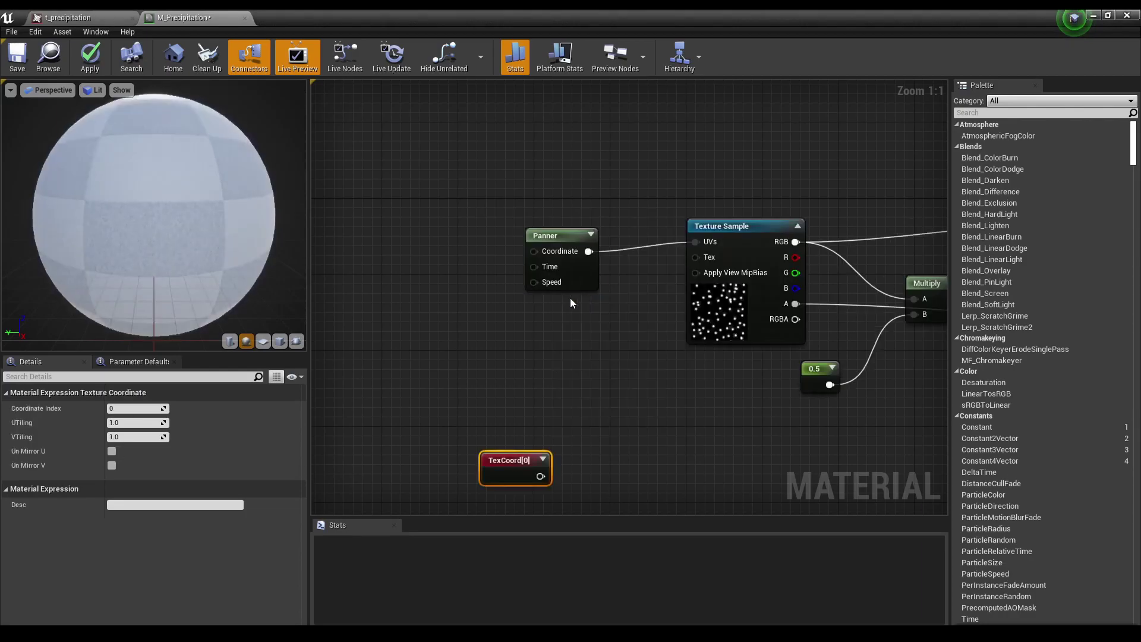
drag(495, 461, 534, 250)
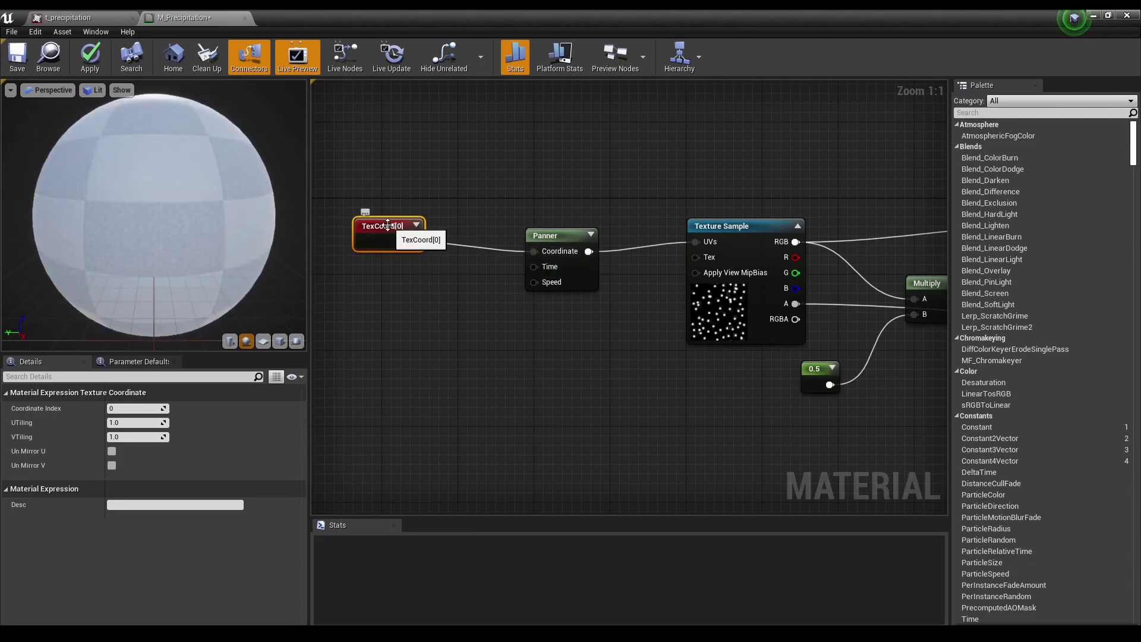
drag(387, 225, 438, 236)
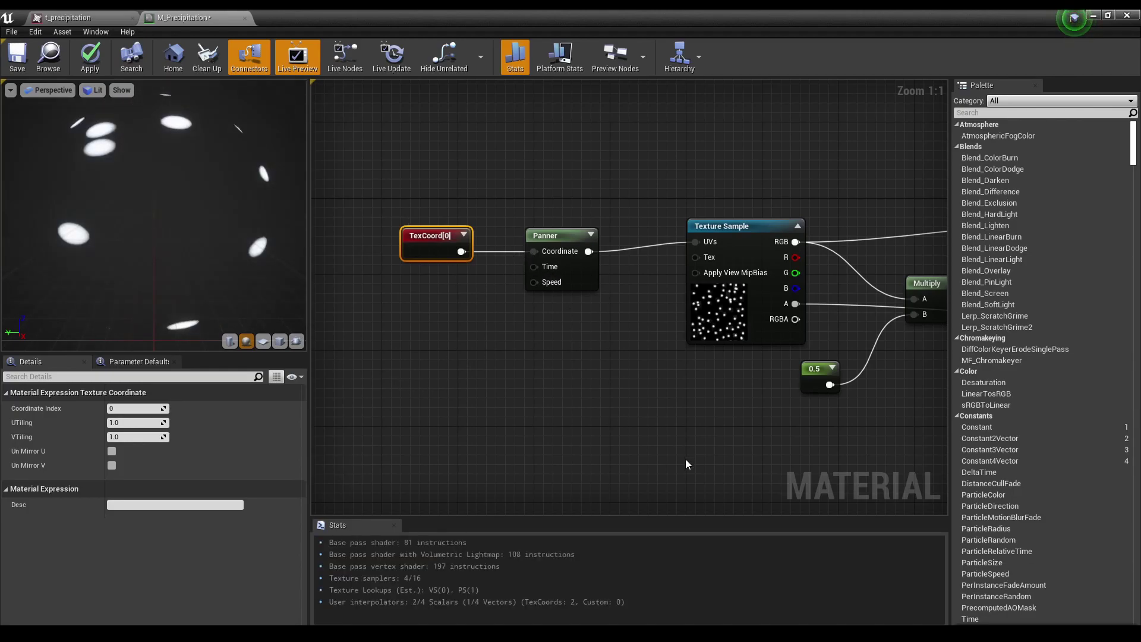
Try the Panner with a Speed X of 1.0, reset that value, and try a Speed Y of 0.5
click(506, 331)
click(559, 235)
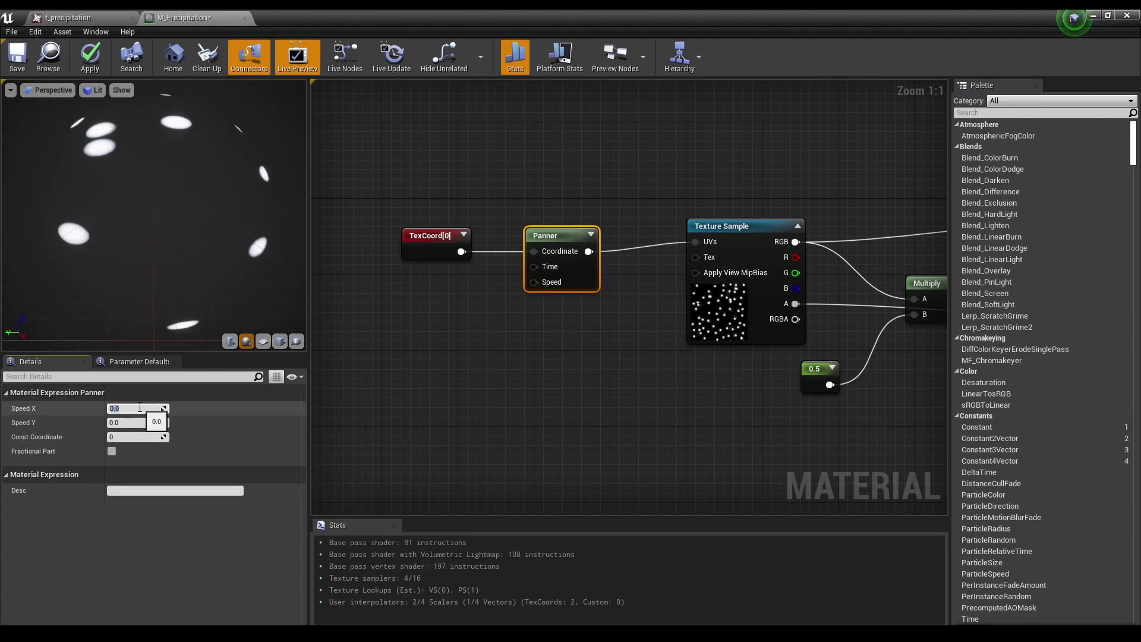
key(Return)
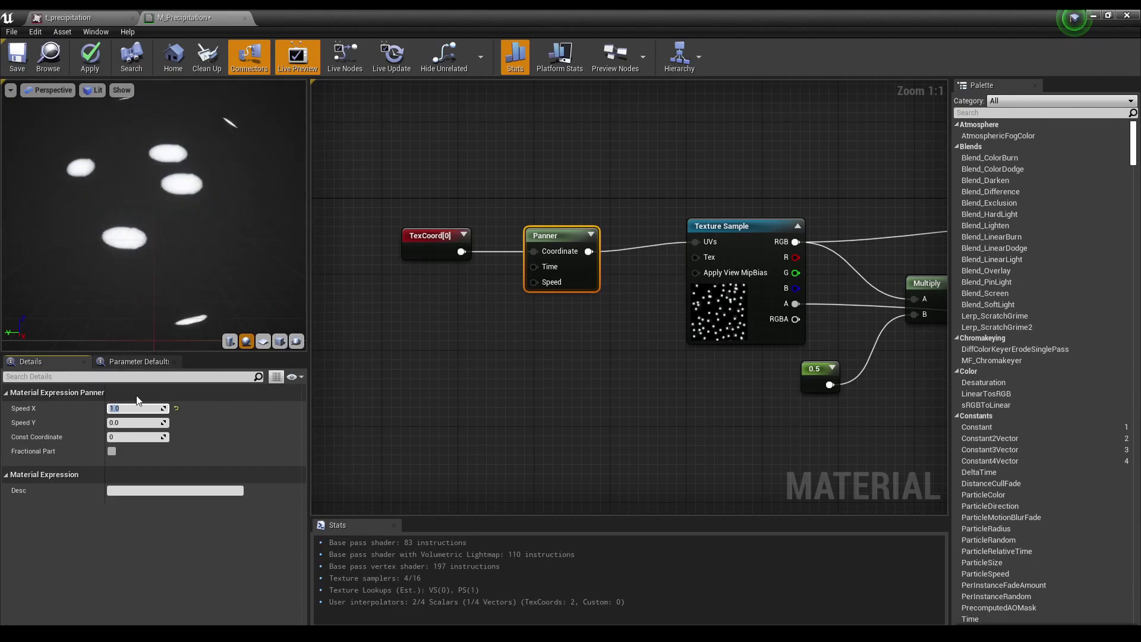
click(176, 409)
click(143, 423)
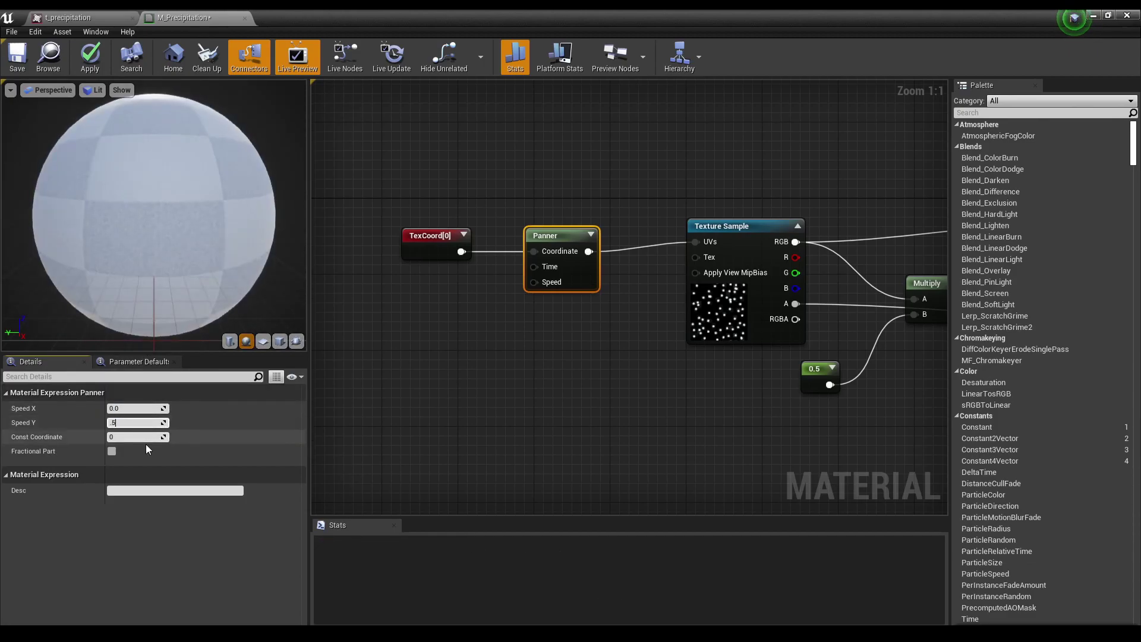
key(Return)
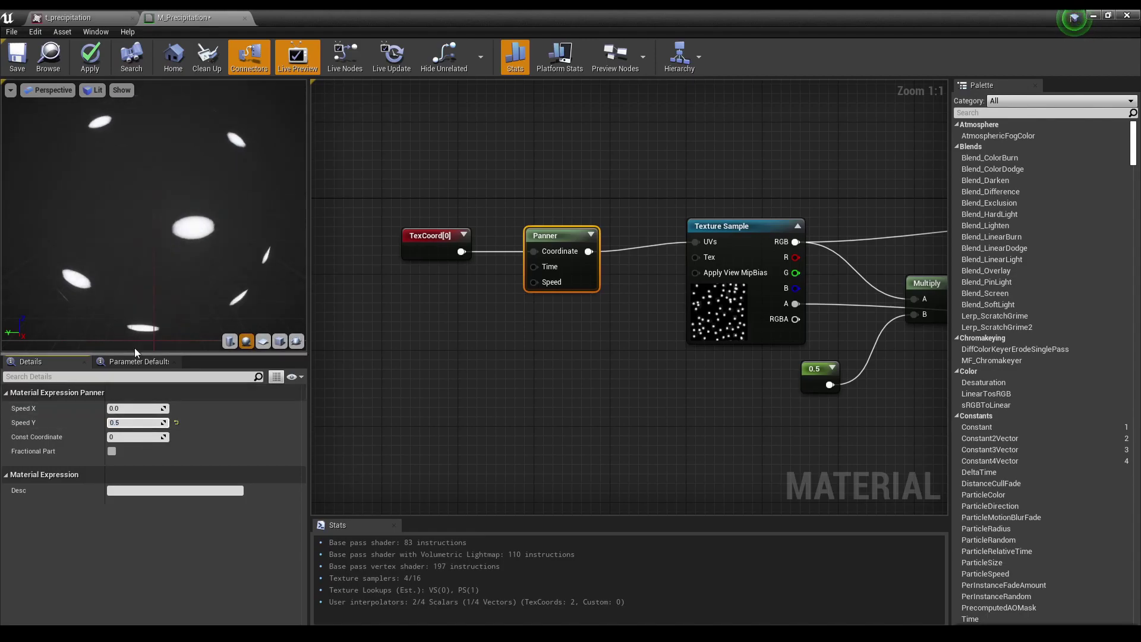
Set the Panner's Speed Y to -0.5
click(130, 422)
key(BackSpace)
key(BackSpace)
key(BackSpace)
text(-)
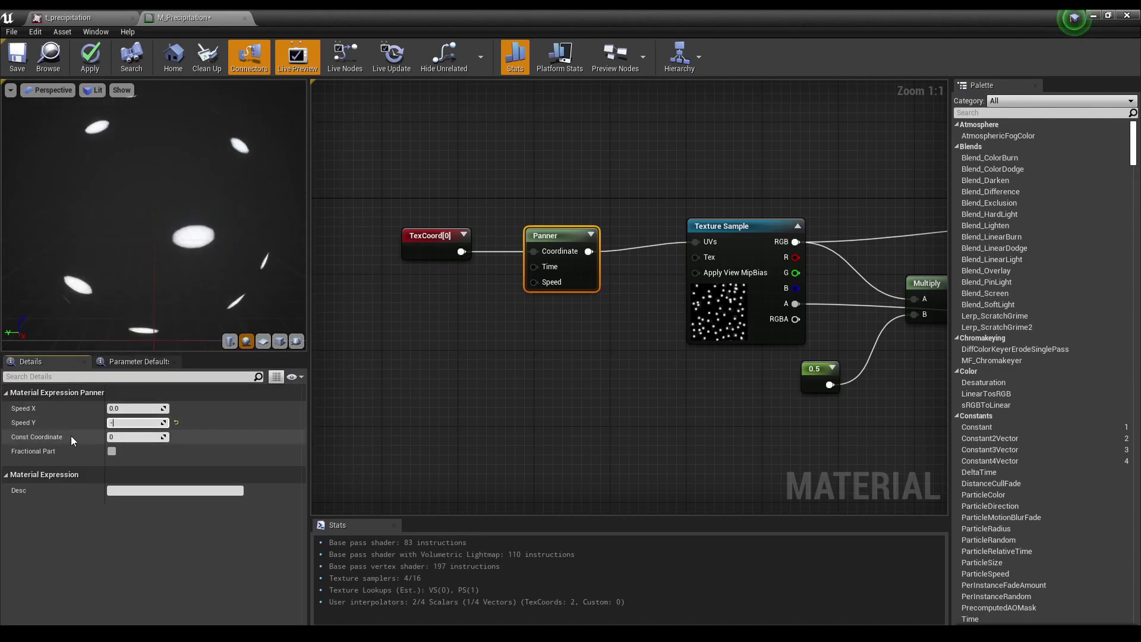
text(0.5)
key(Return)
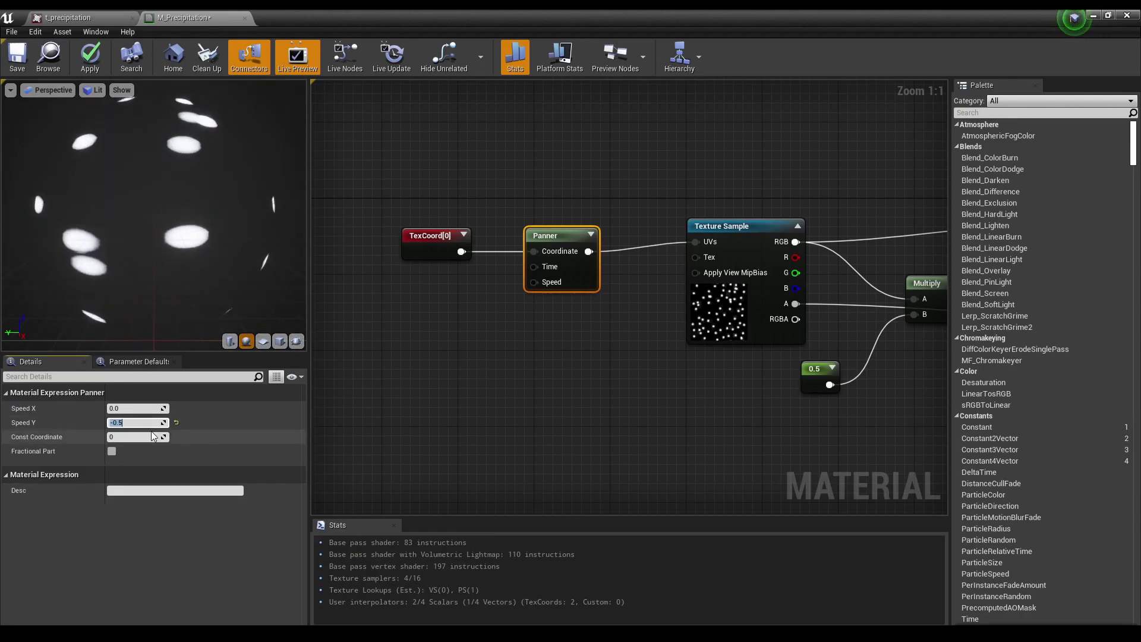
Try Speed Y values of -0.01 and -0.1 on the Panner
key(End)
key(BackSpace)
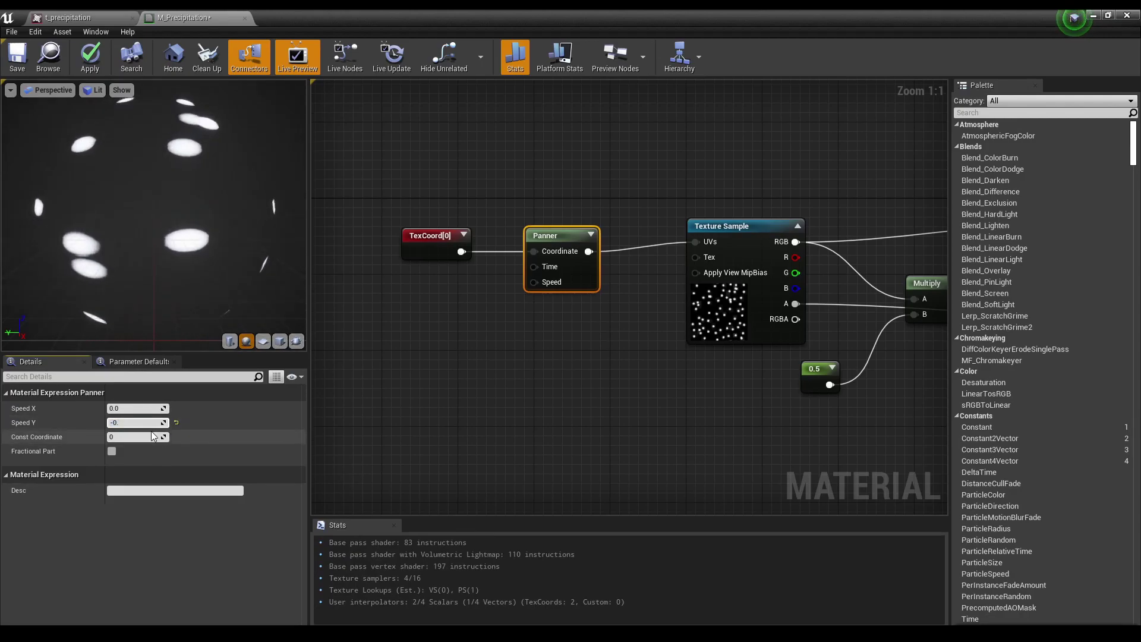
text(0)
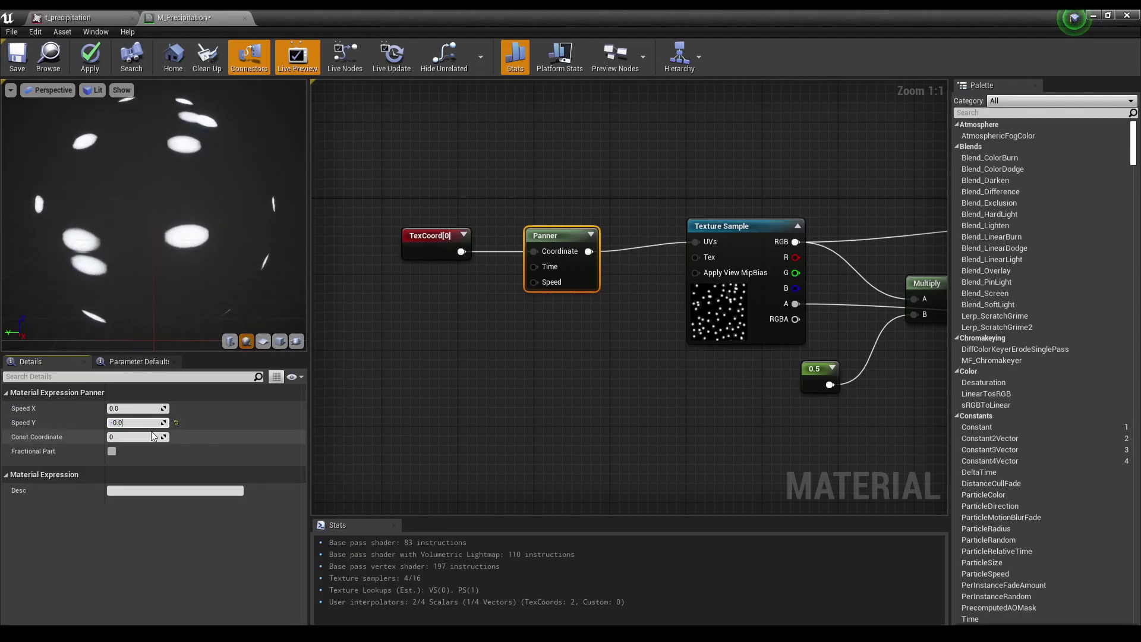
text(1)
key(Return)
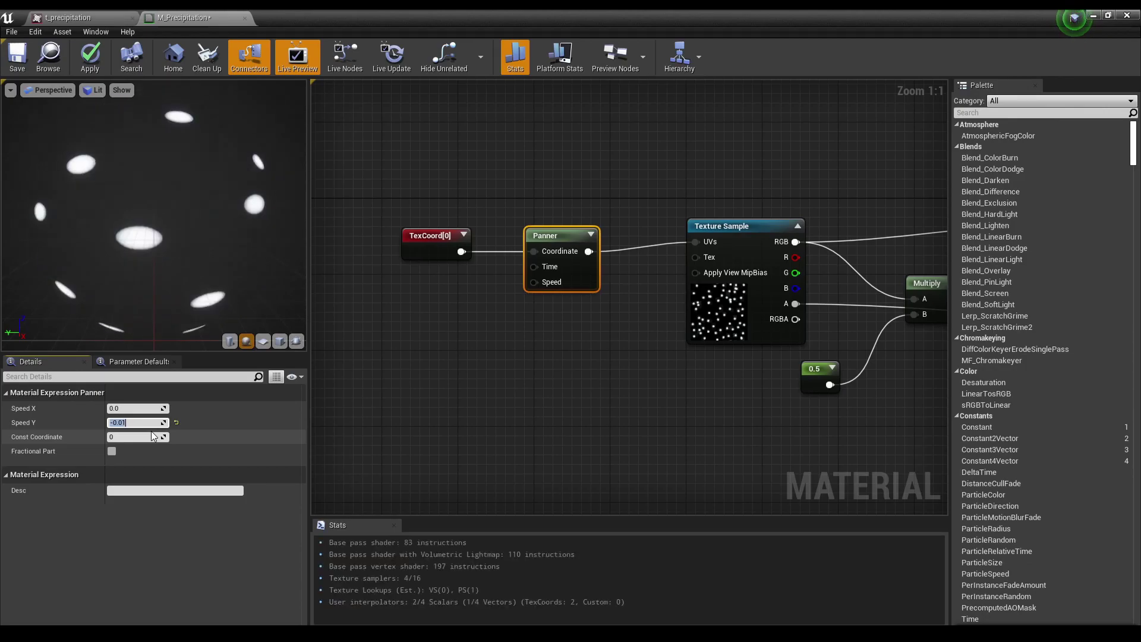
click(138, 431)
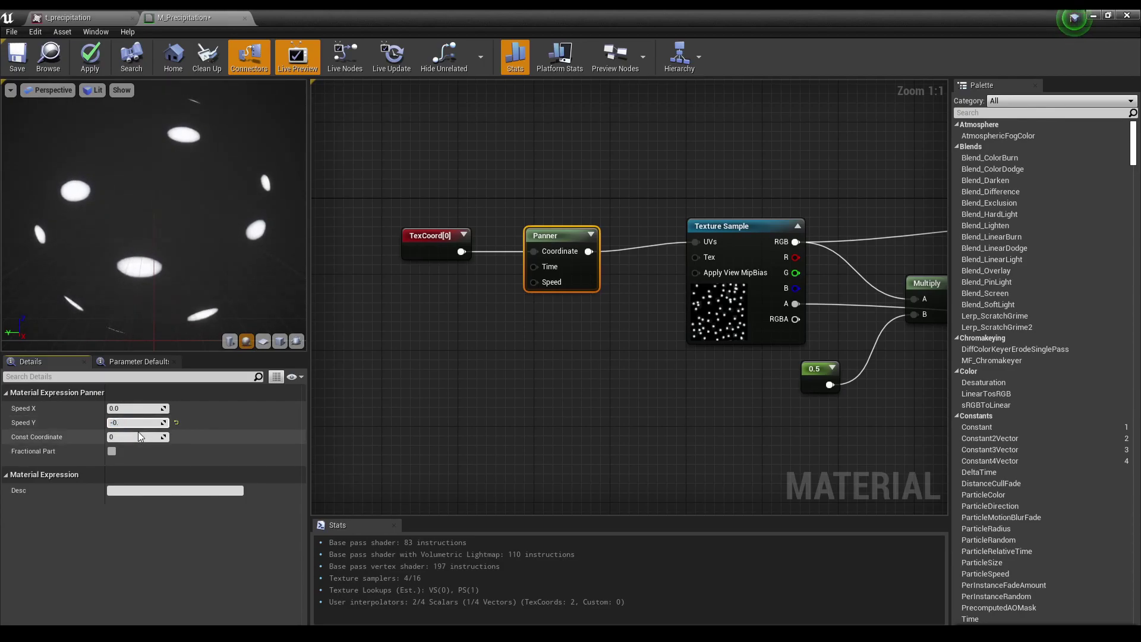
text(-0.1)
key(Return)
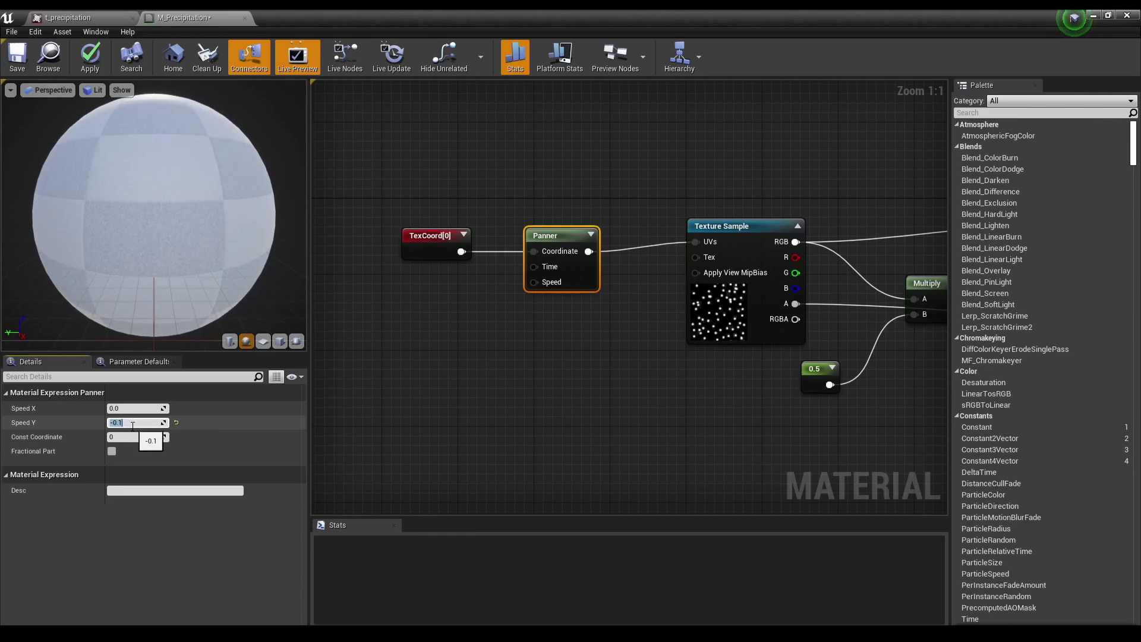
Set the Panner's Speed Y to -0.3, save the material and return to the snowy_scene level
click(142, 423)
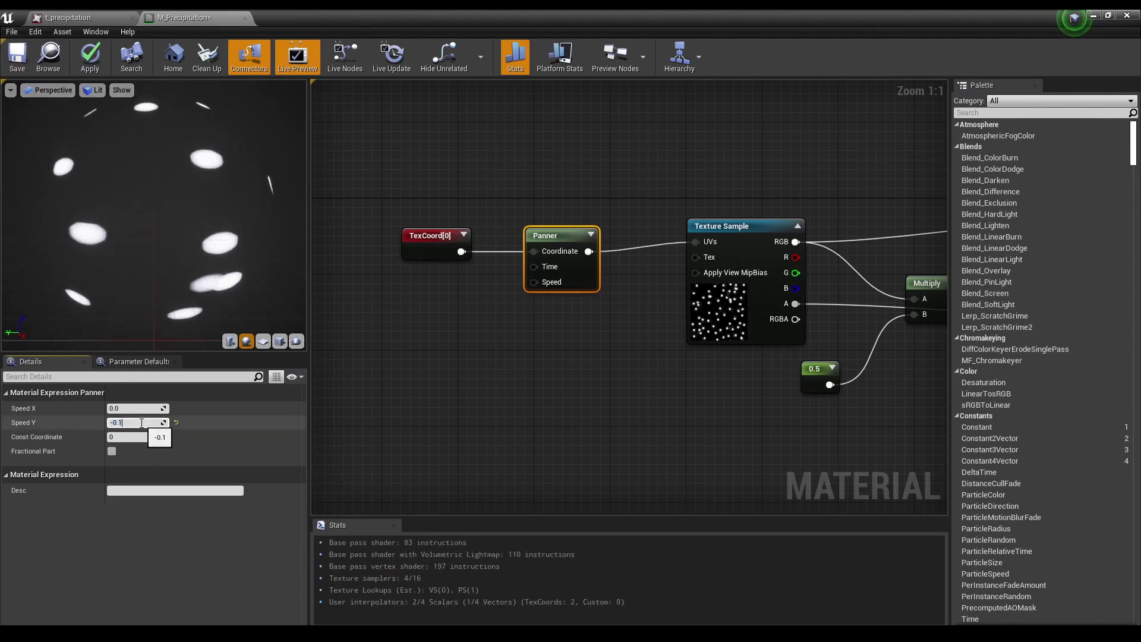
key(BackSpace)
text(3)
key(Return)
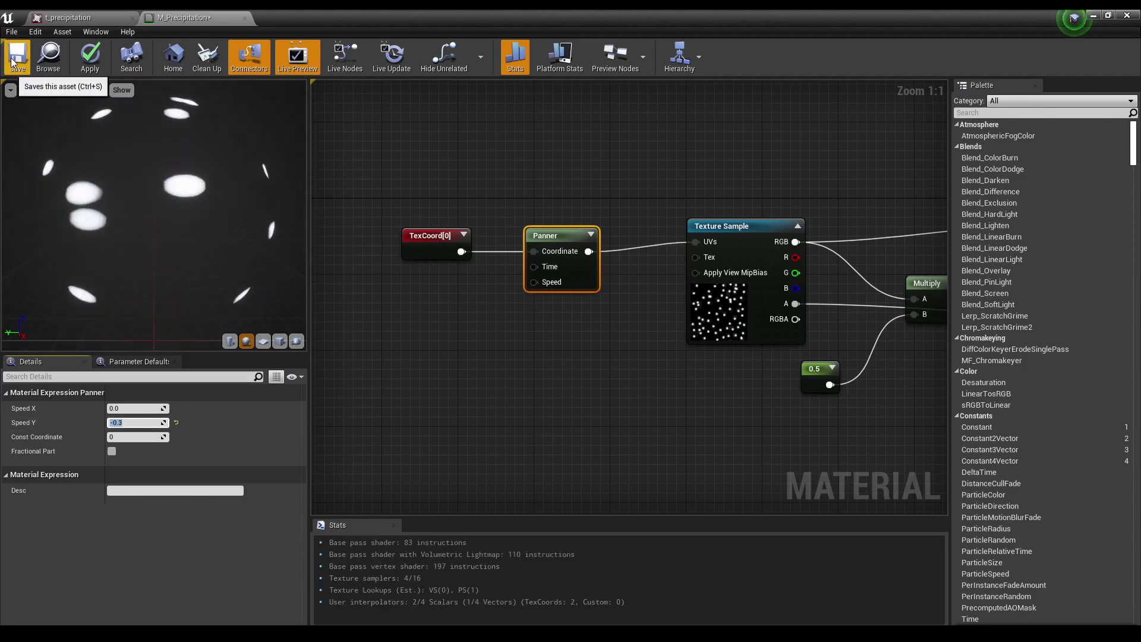
click(16, 58)
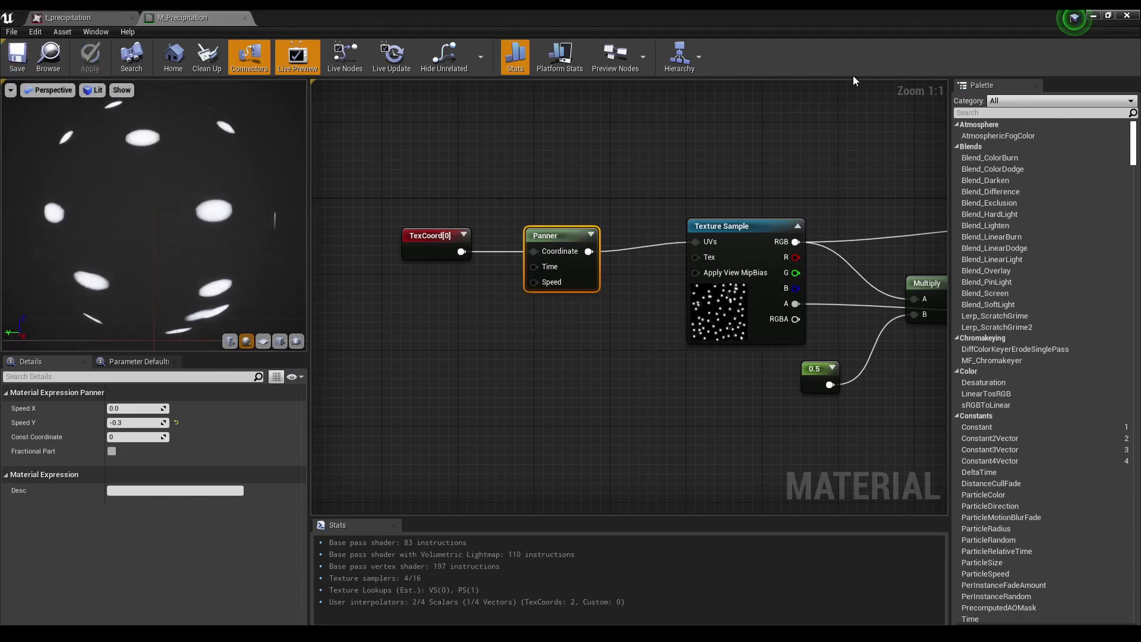
click(1093, 15)
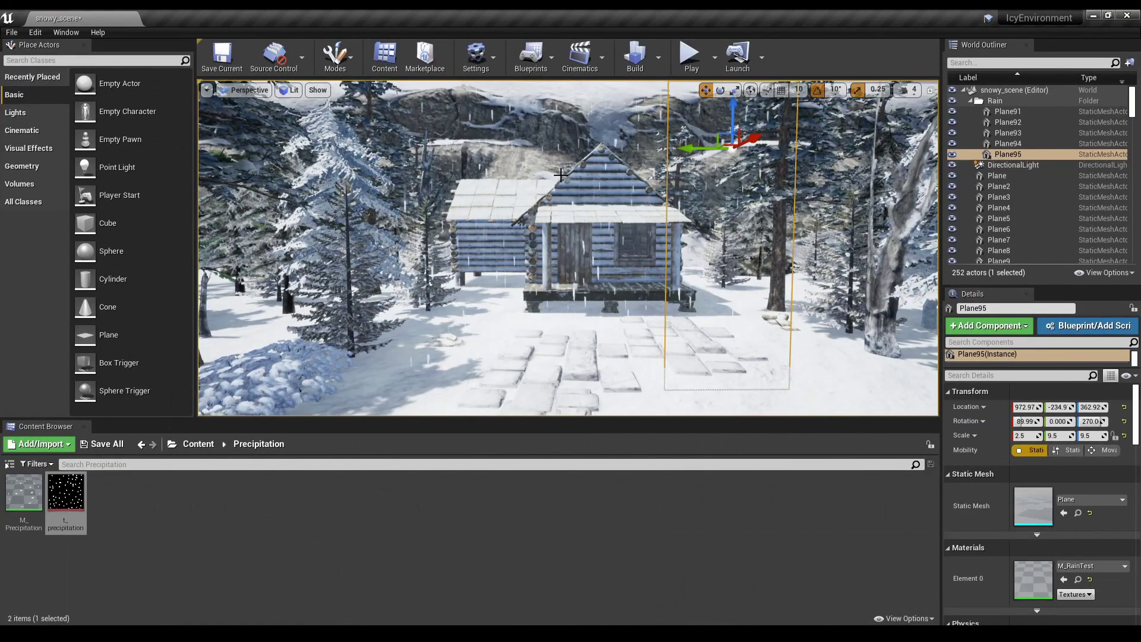
Hide Plane91 to Plane95 in the Rain folder, as well as Plane89 and Plane90 in front of the cabin
click(952, 111)
drag(952, 121, 952, 143)
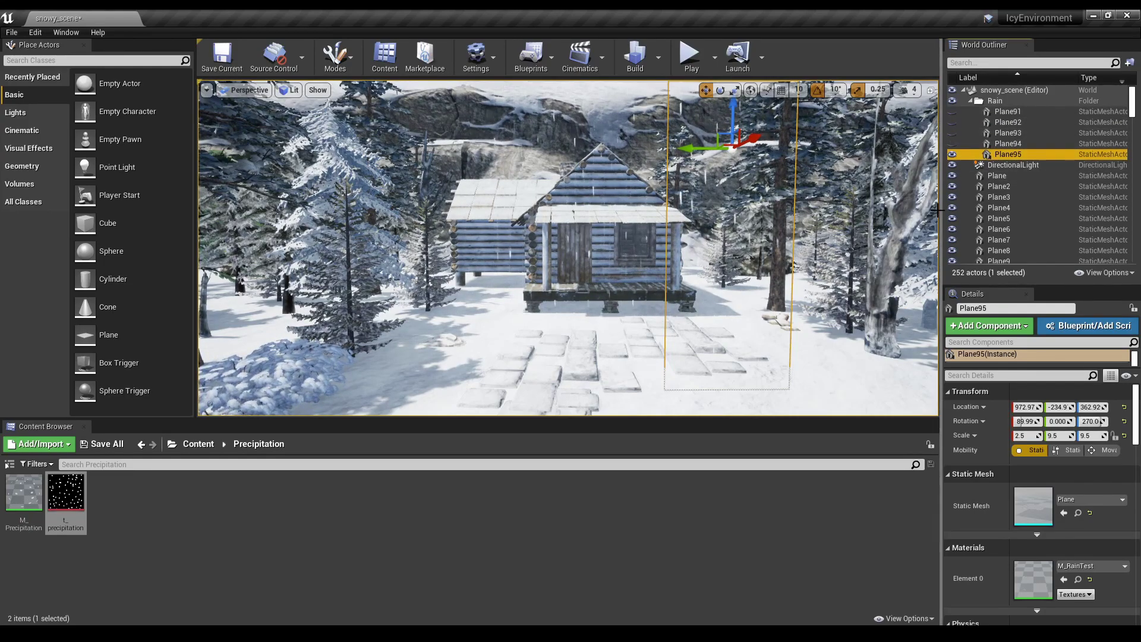
click(952, 154)
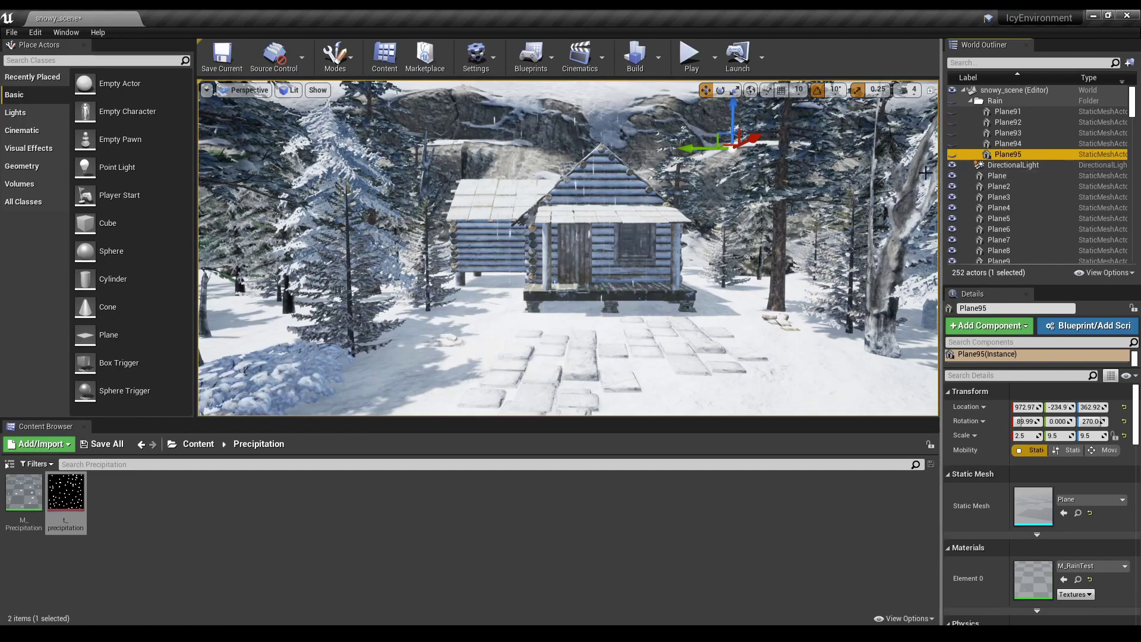
click(594, 193)
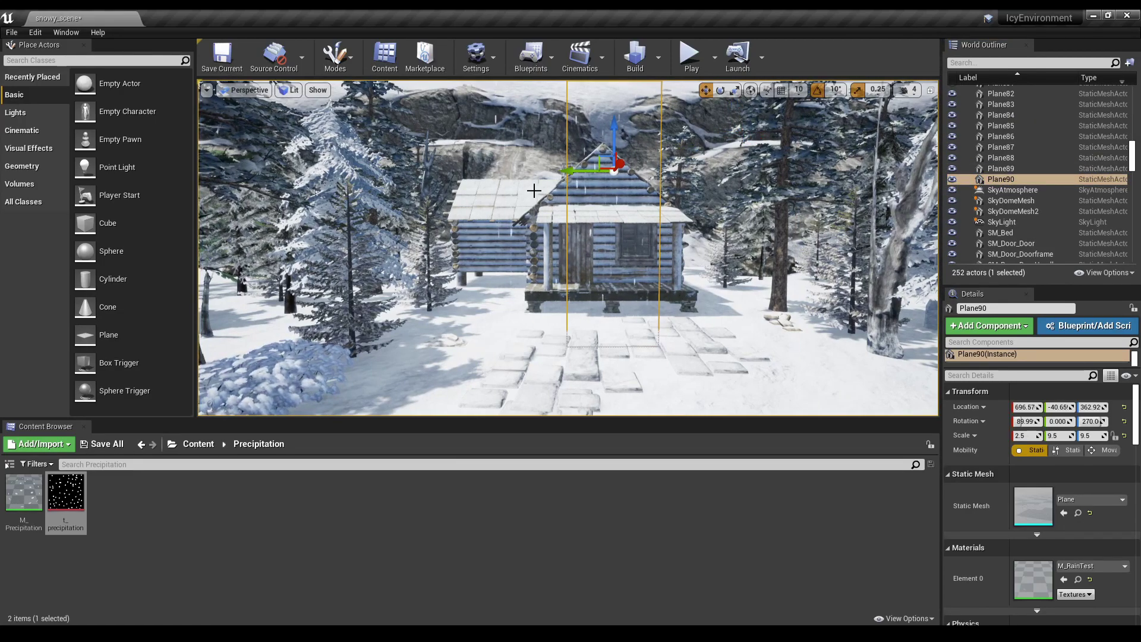
ctrl+click(536, 190)
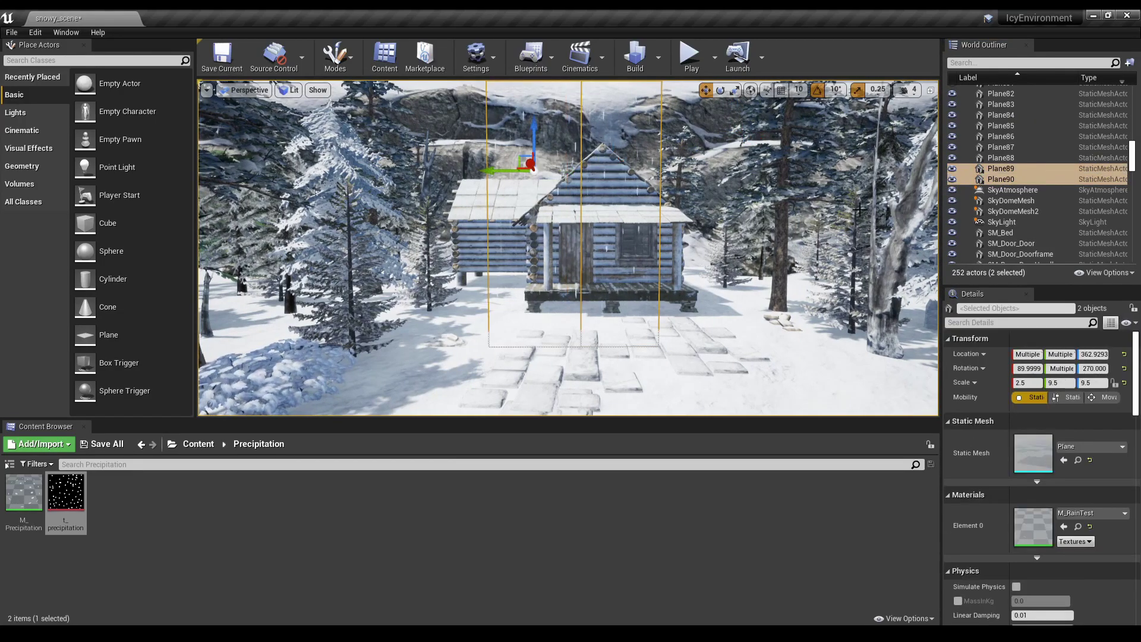
click(953, 168)
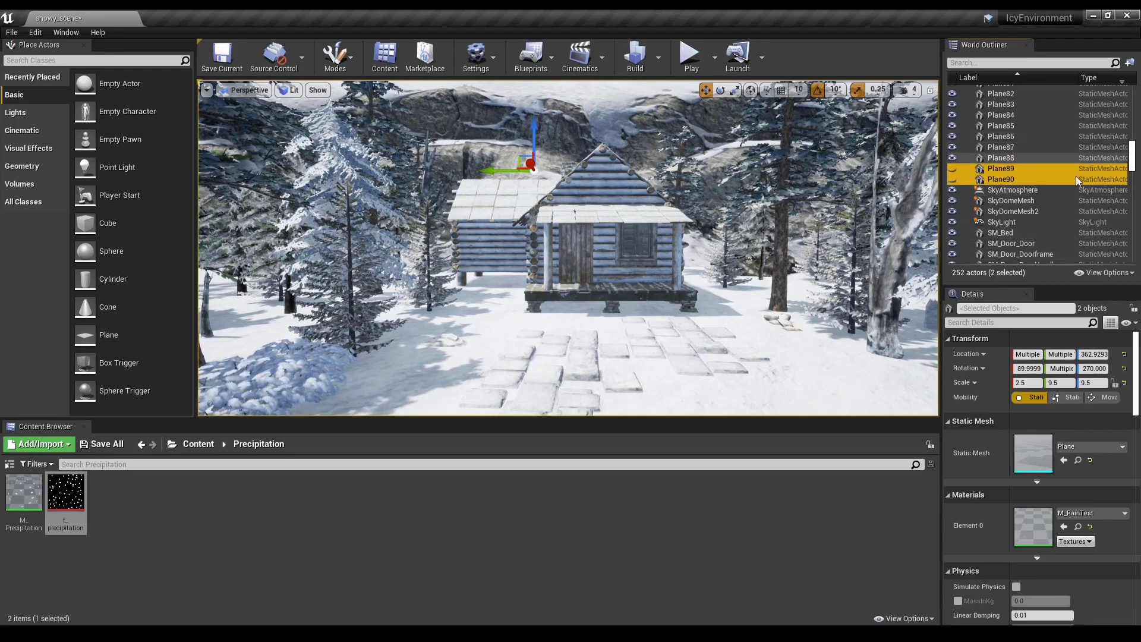
scroll(1078, 178, up, 15)
scroll(1077, 177, up, 5)
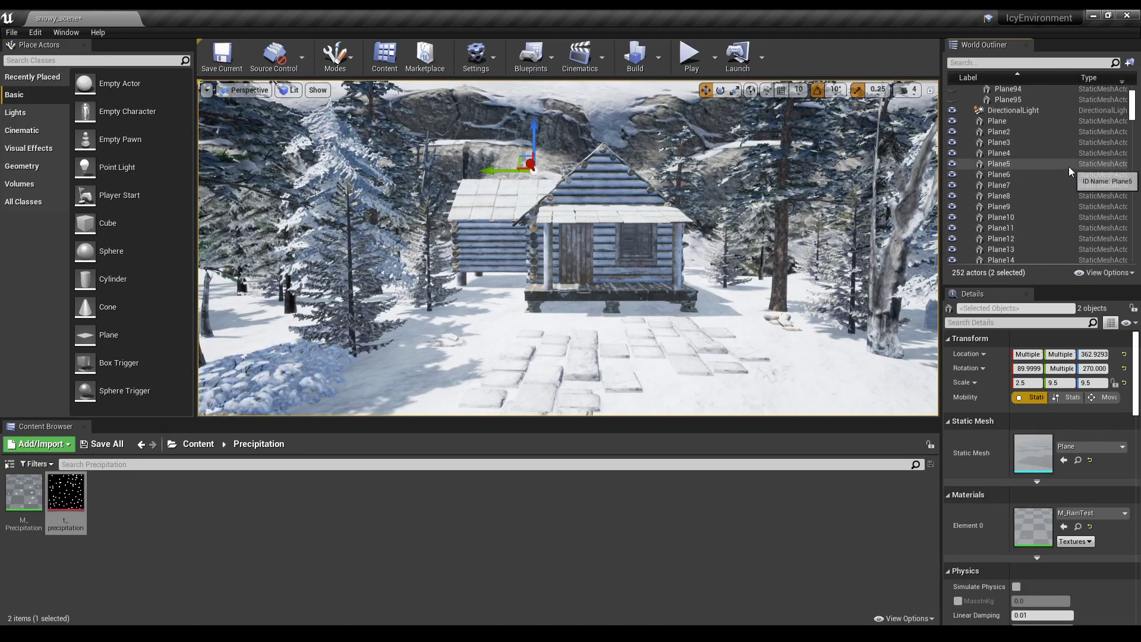
scroll(1024, 189, down, 3)
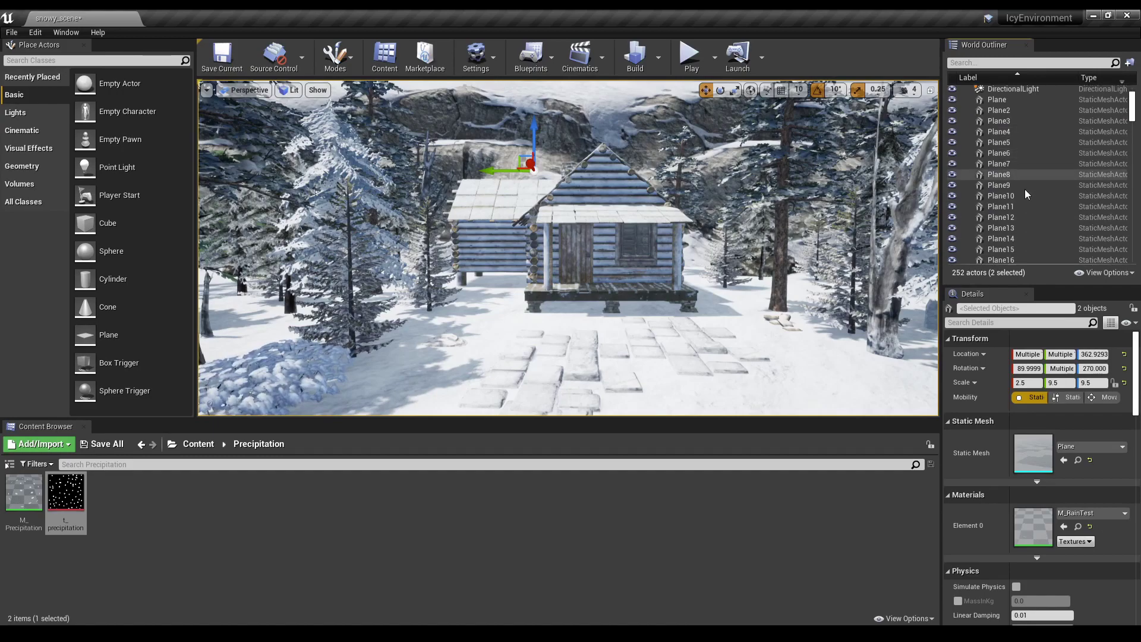
scroll(1024, 189, up, 3)
click(996, 101)
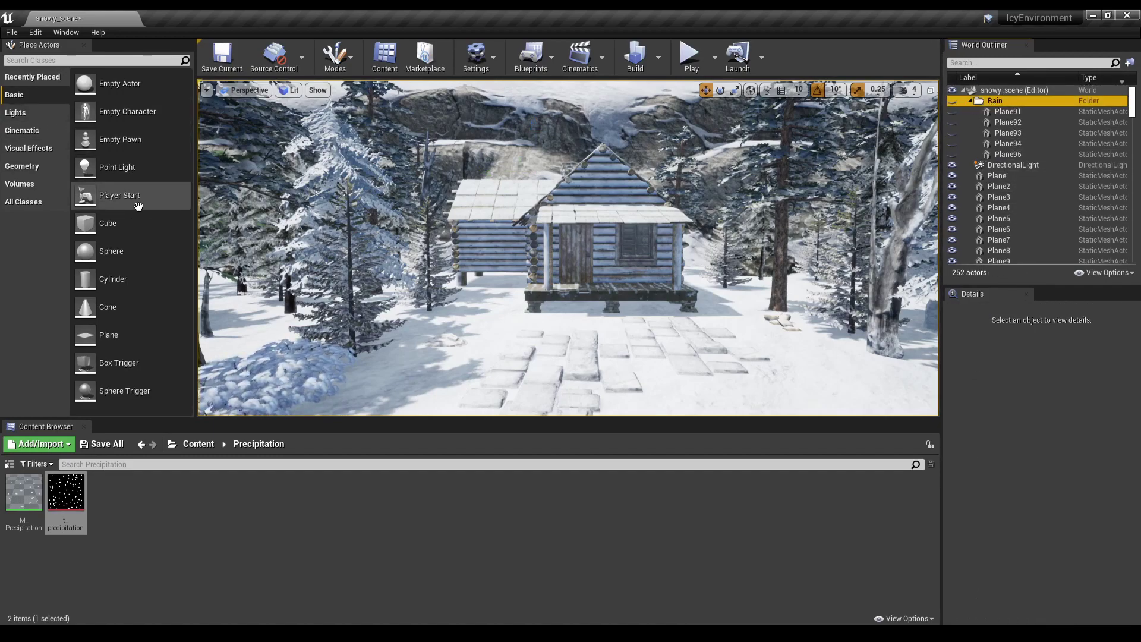
Place an upright Plane in front of the cabin and set its X and Y scale to 10
drag(116, 333, 520, 259)
key(e)
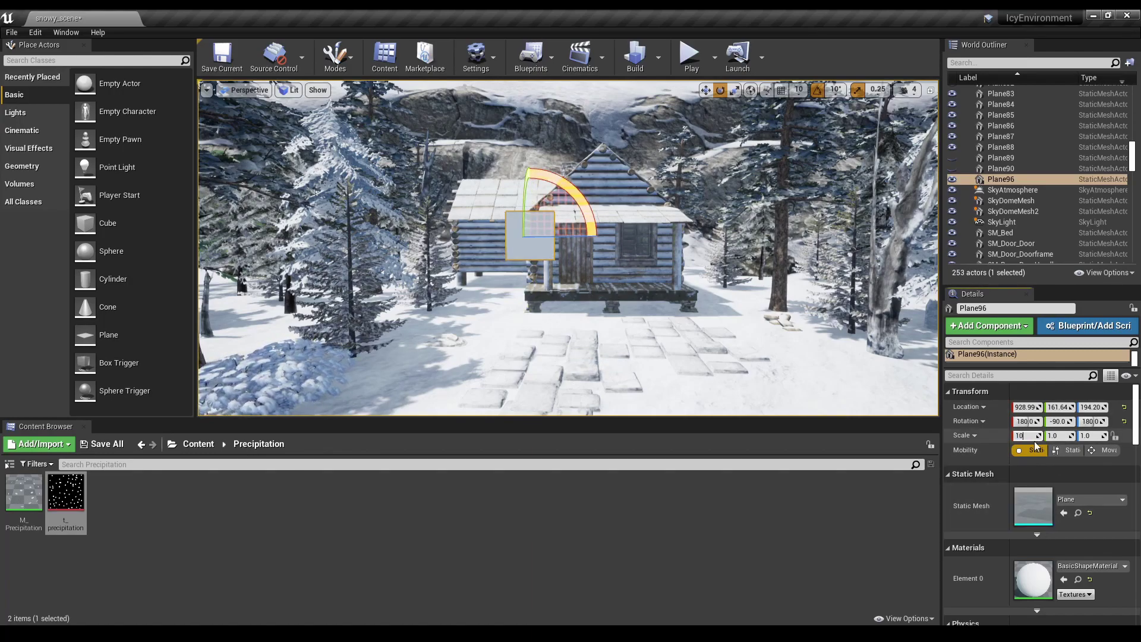
text(10)
key(Return)
click(1053, 435)
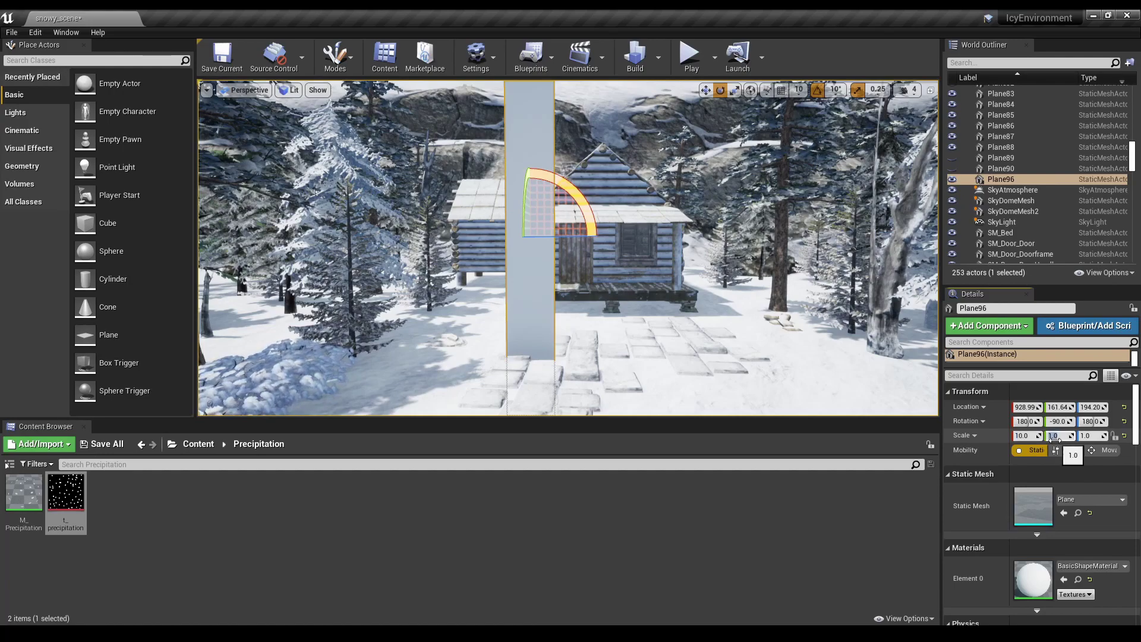
text(10)
key(Return)
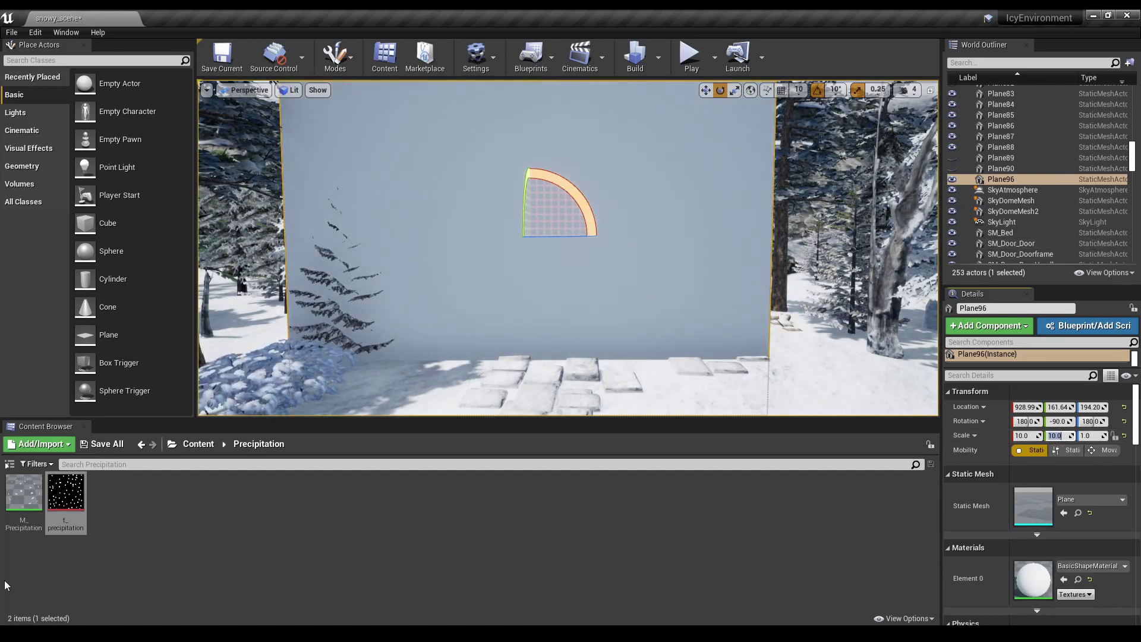
Apply the M_Precipitation material to the new upright plane and view the falling snow
click(40, 506)
drag(40, 506, 505, 227)
scroll(733, 232, down, 5)
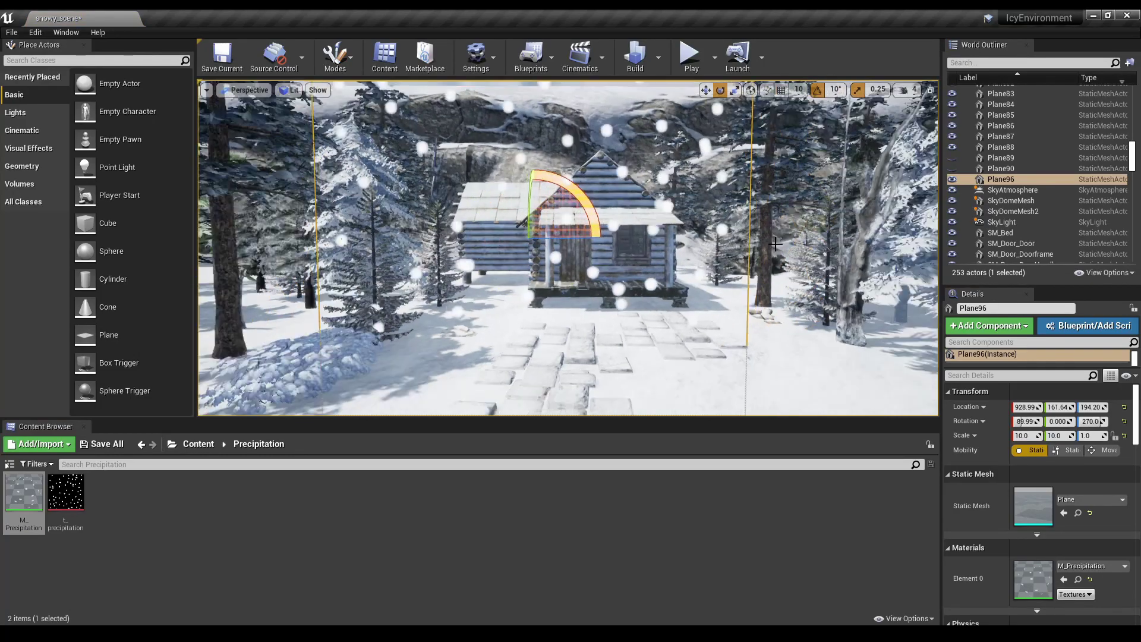
scroll(732, 233, up, 3)
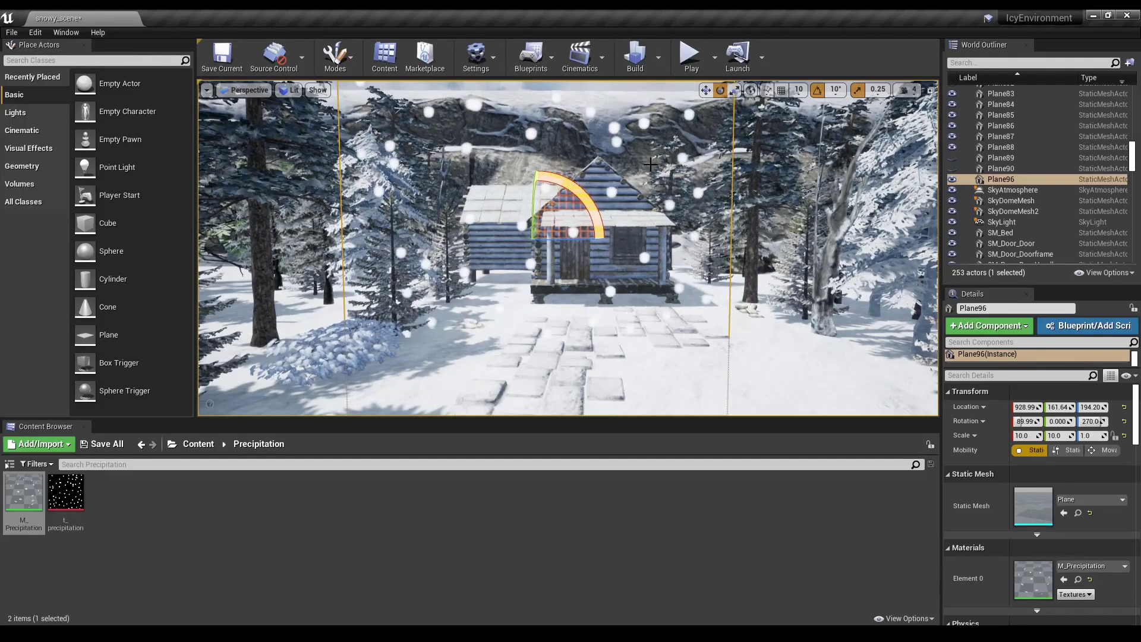
Scale the precipitation plane down to about 4.25 on X and Y
key(r)
drag(535, 238, 452, 173)
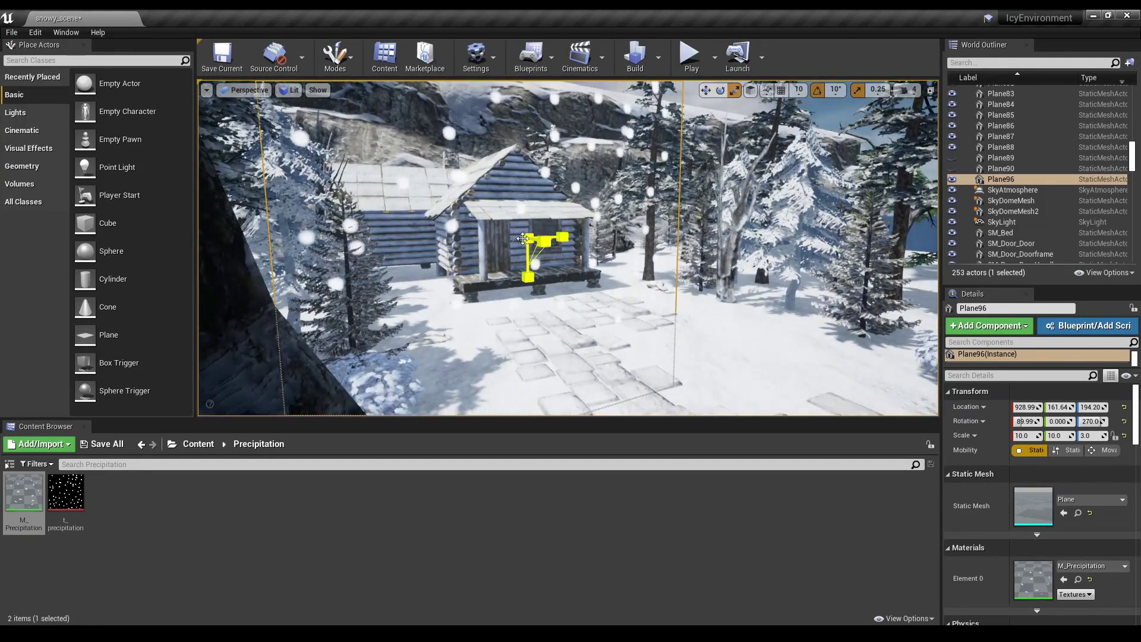
drag(543, 241, 517, 267)
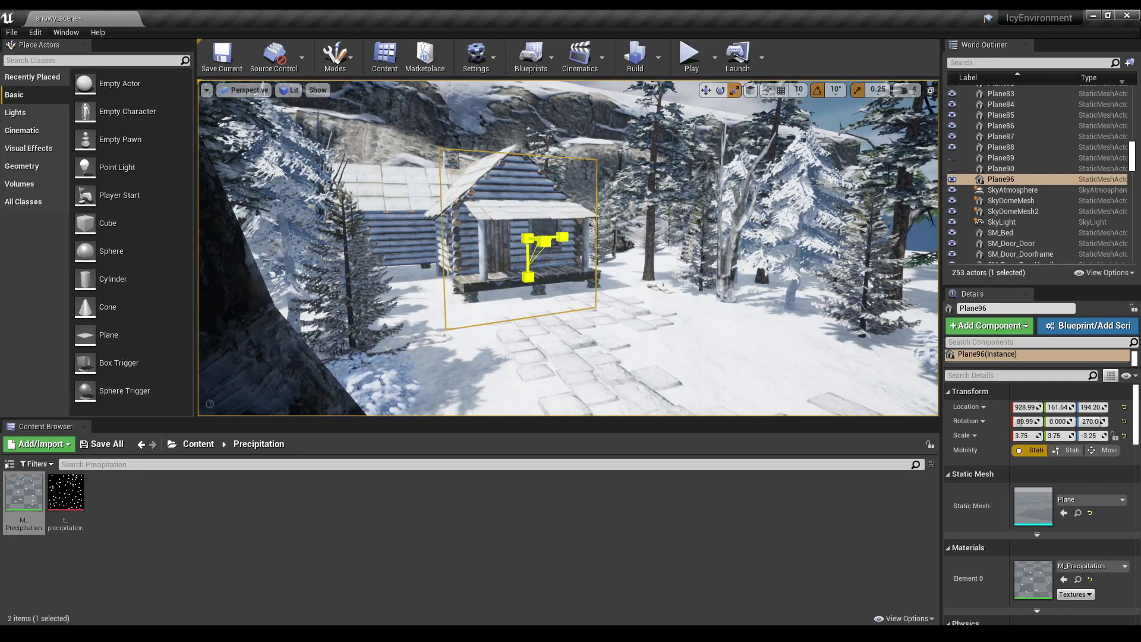
alt+drag(588, 167, 644, 188)
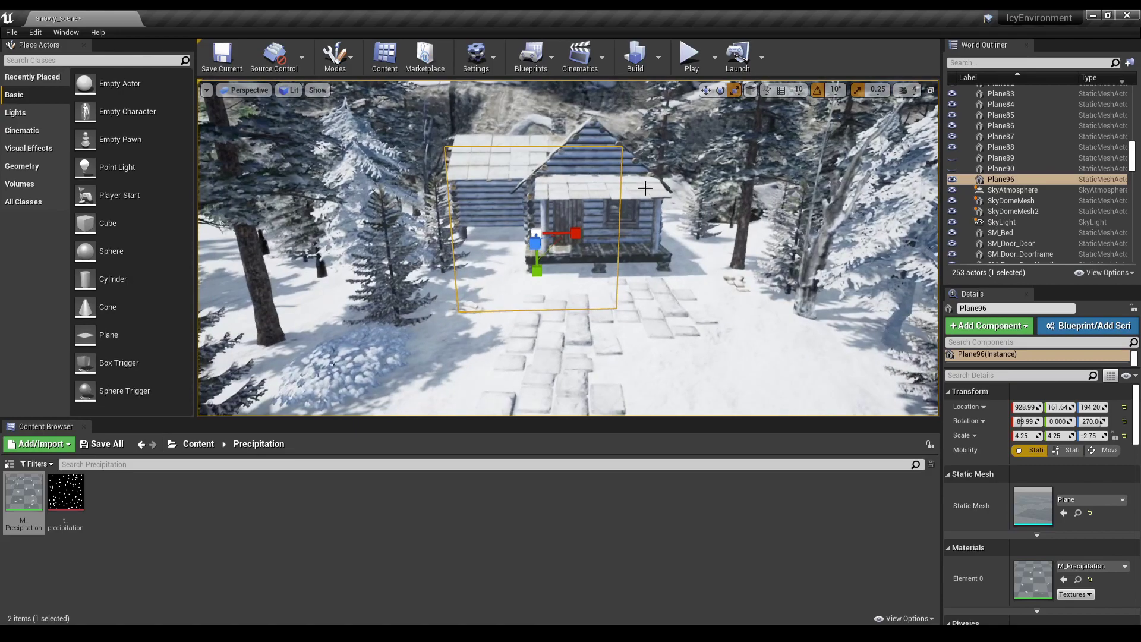
Examine the area around the cabin and look through the actor list for the precipitation plane
click(660, 196)
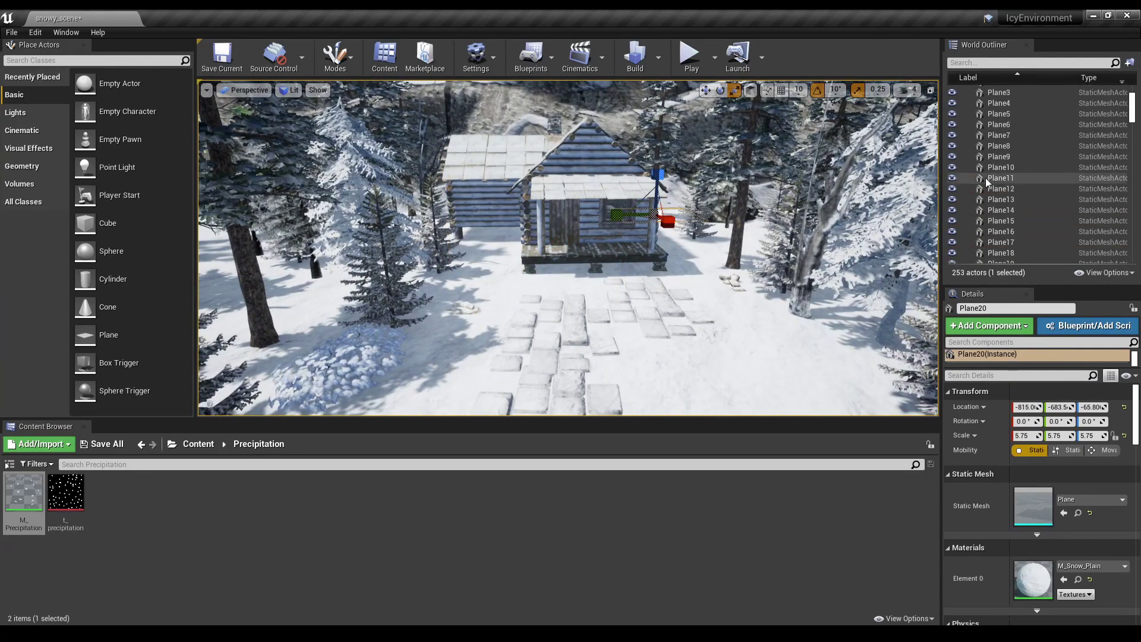
scroll(1108, 261, down, 20)
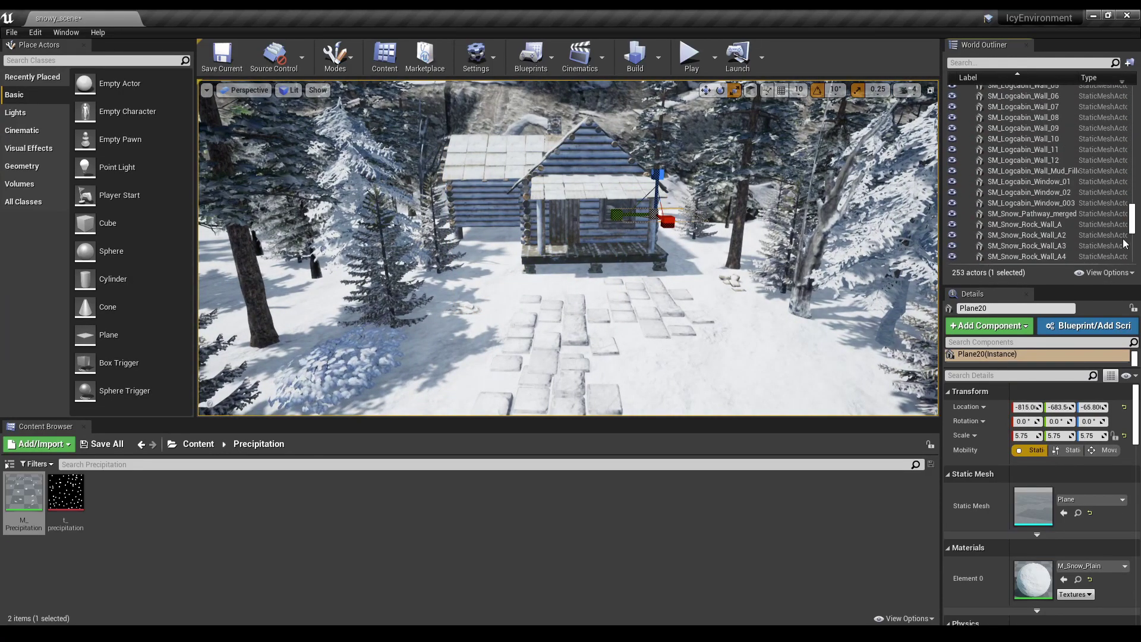
scroll(1109, 260, up, 6)
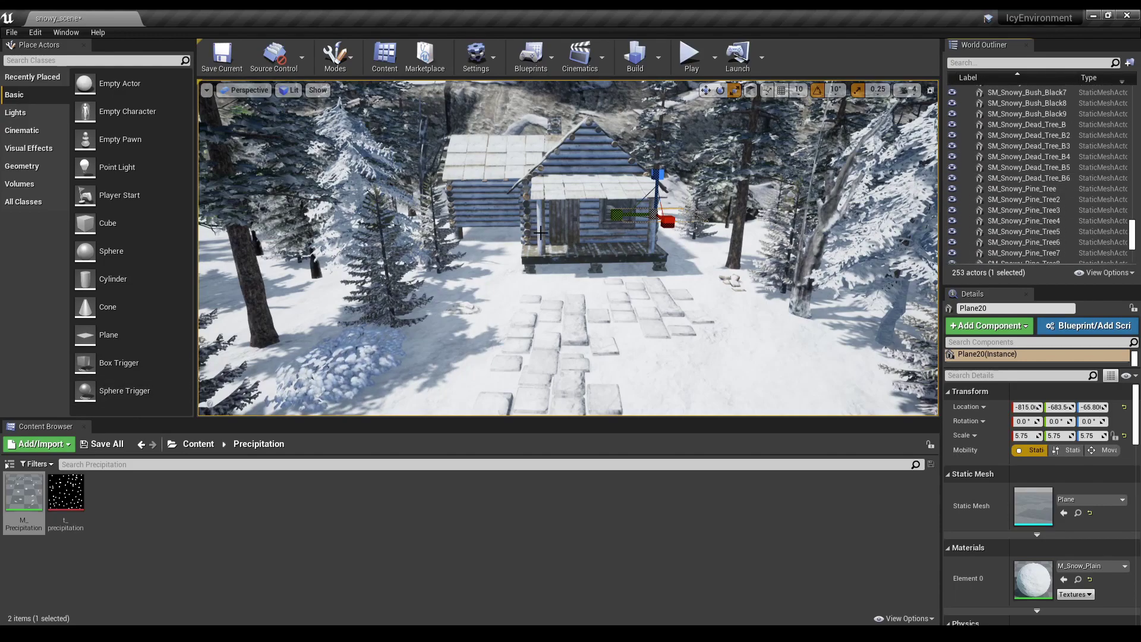
click(519, 241)
key(f)
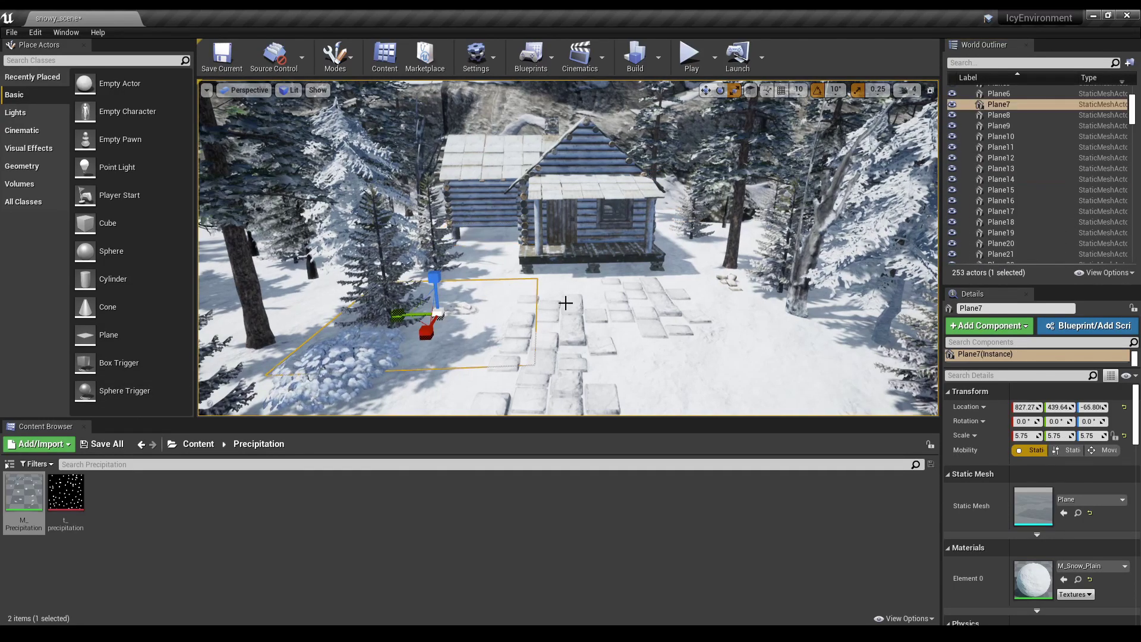
alt+drag(519, 241, 647, 246)
click(632, 252)
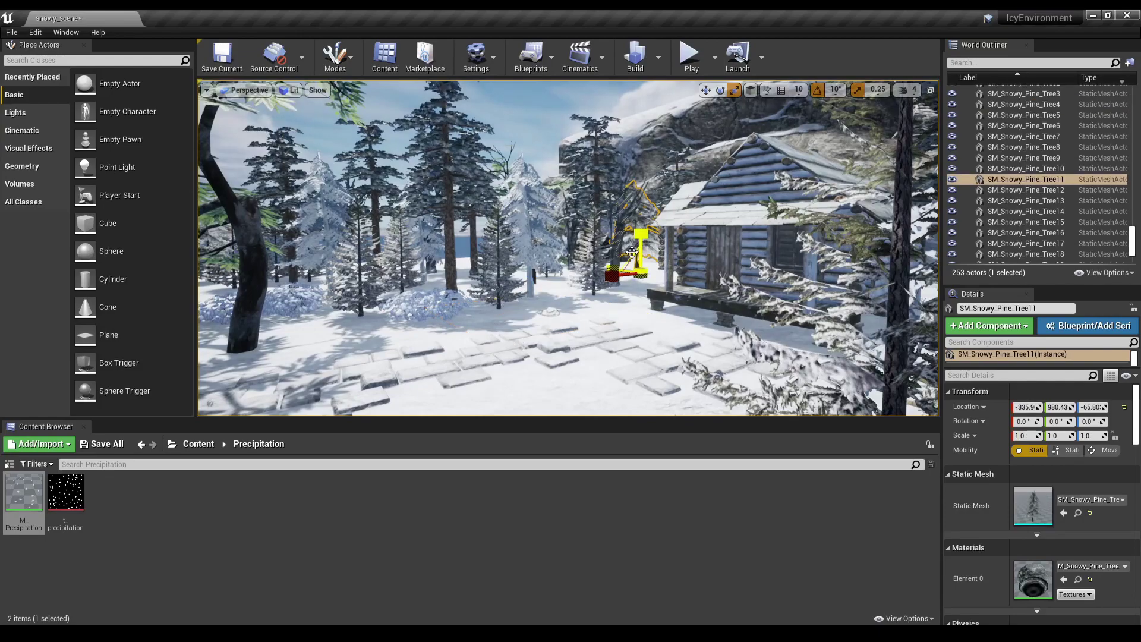
key(f)
scroll(1133, 240, up, 10)
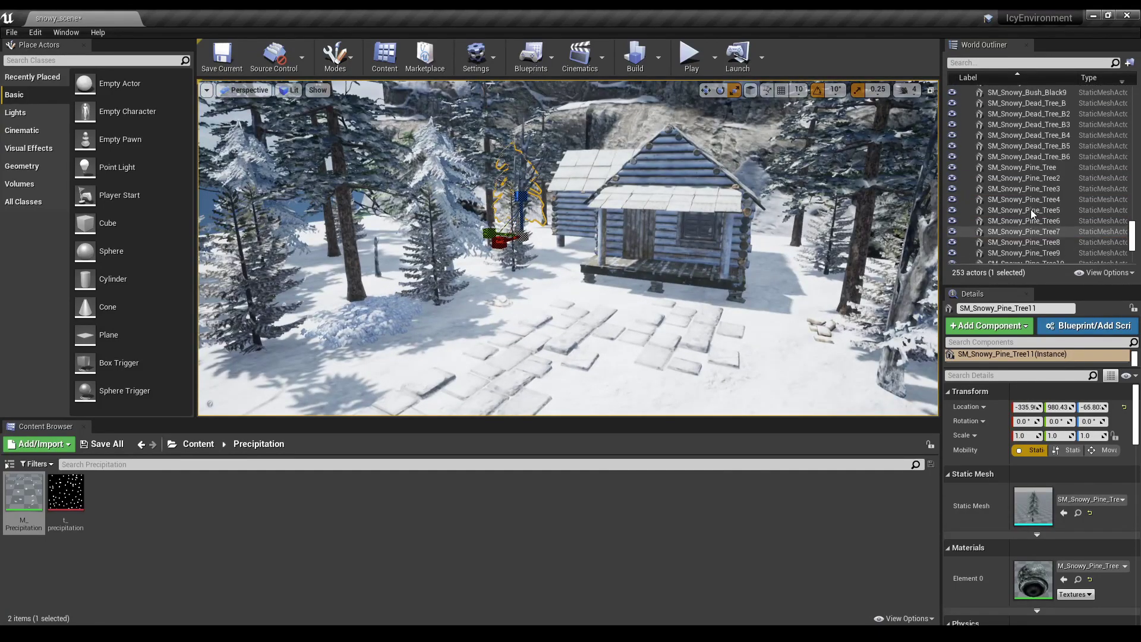
Make Plane95 and Plane94 in the Rain folder visible again and apply M_Precipitation to Plane95
drag(1133, 226, 1132, 98)
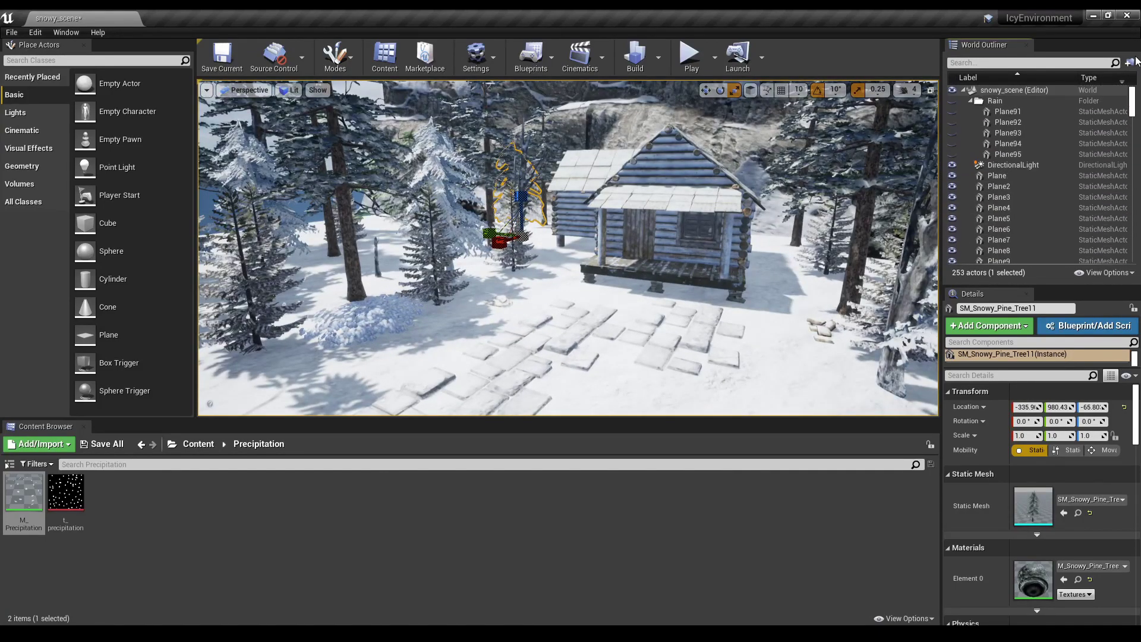
click(1008, 154)
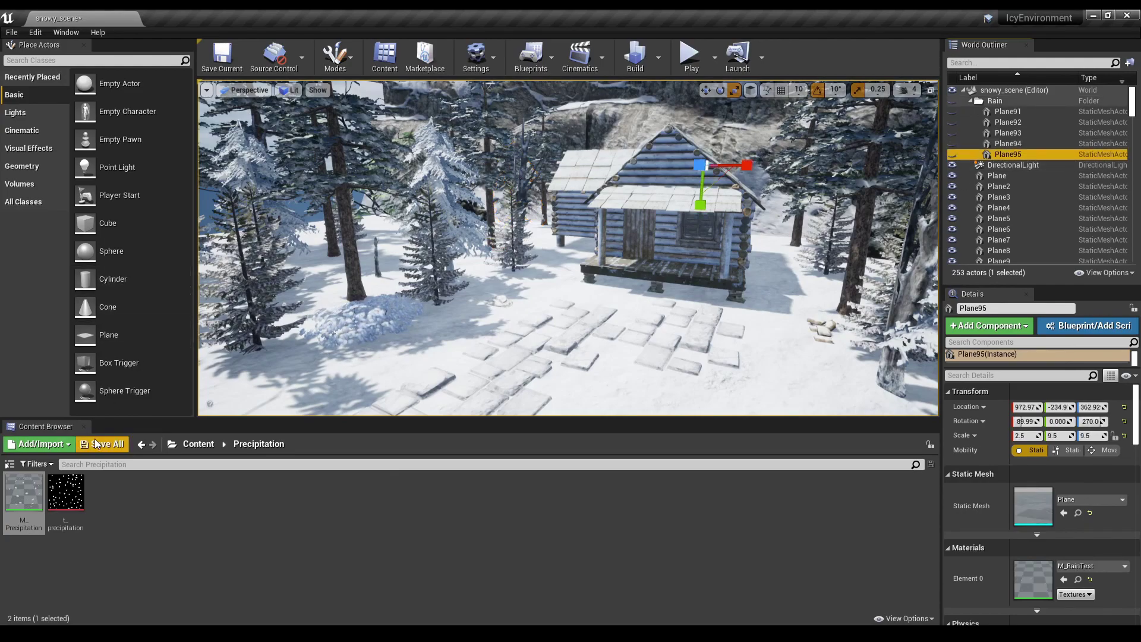
click(952, 154)
click(952, 143)
drag(2, 481, 674, 269)
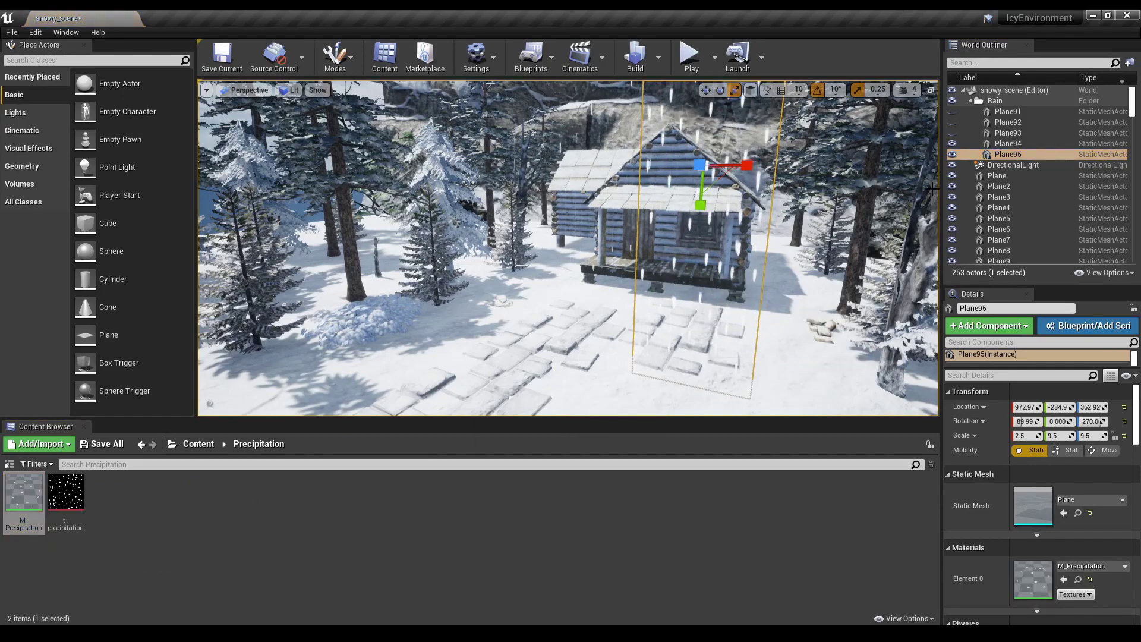
Make Plane93, Plane92 and Plane91 in the Rain folder visible again
click(952, 132)
click(952, 122)
click(952, 111)
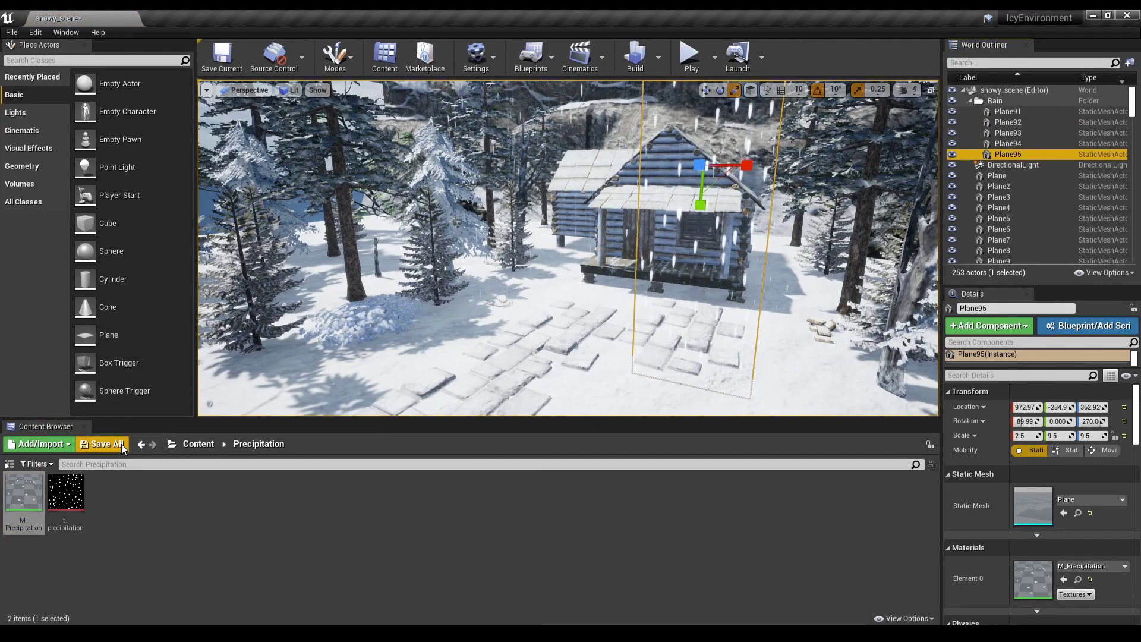
Try widening Plane95 in front of the cabin up to an X scale of 5.5, and set its X scale to 3
drag(23, 495, 701, 253)
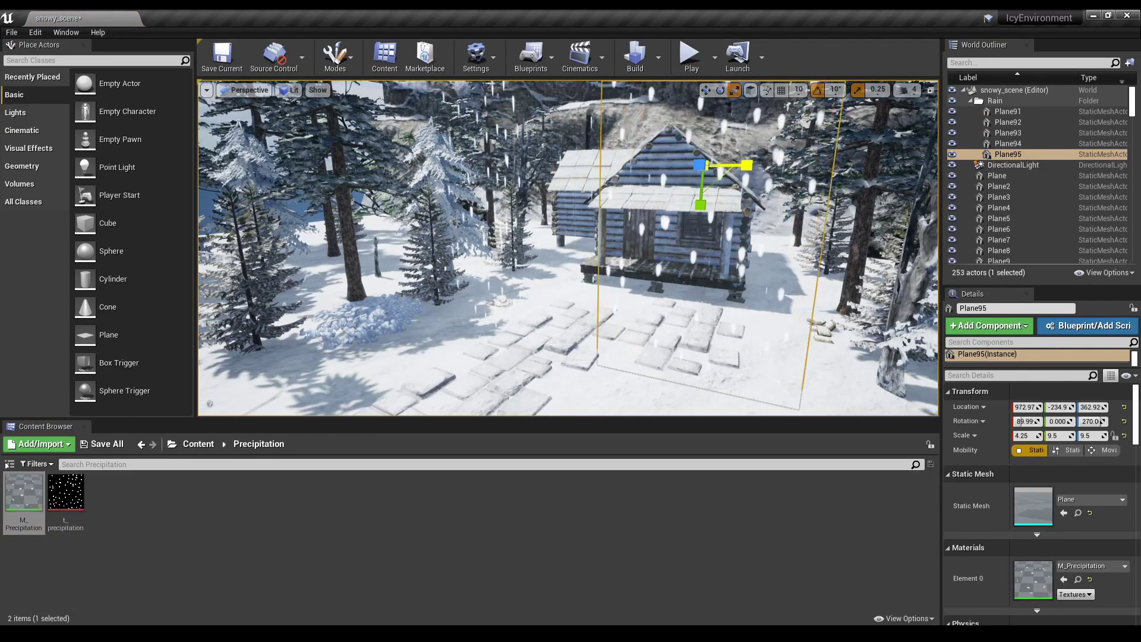
mouse_move(746, 165)
mouse_down()
mouse_move(773, 170)
mouse_move(757, 172)
mouse_up()
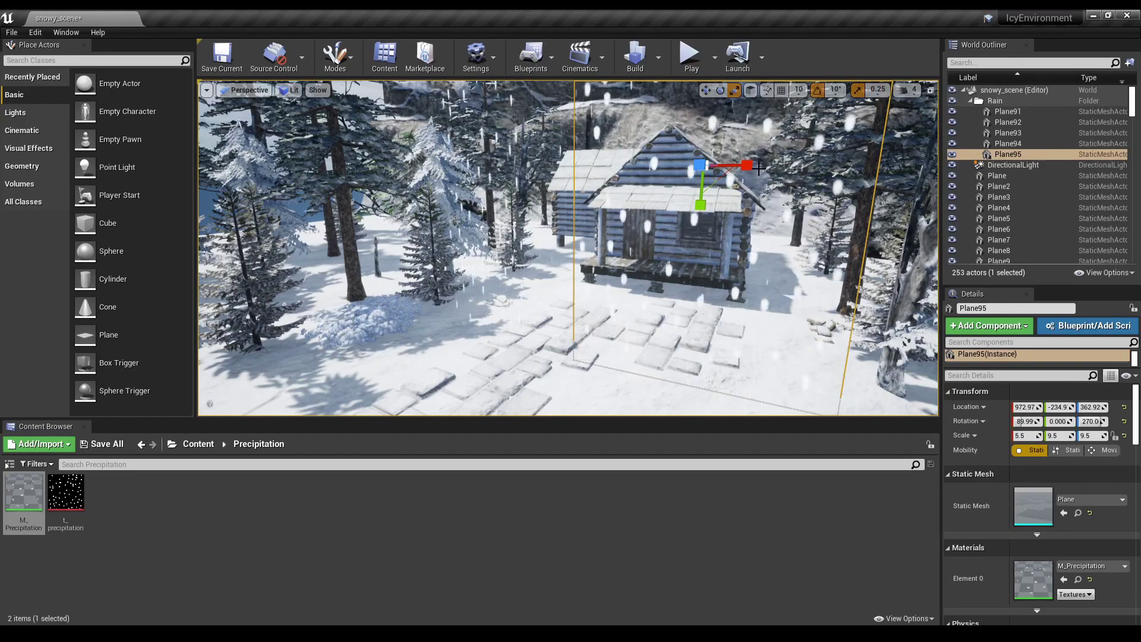
click(1024, 435)
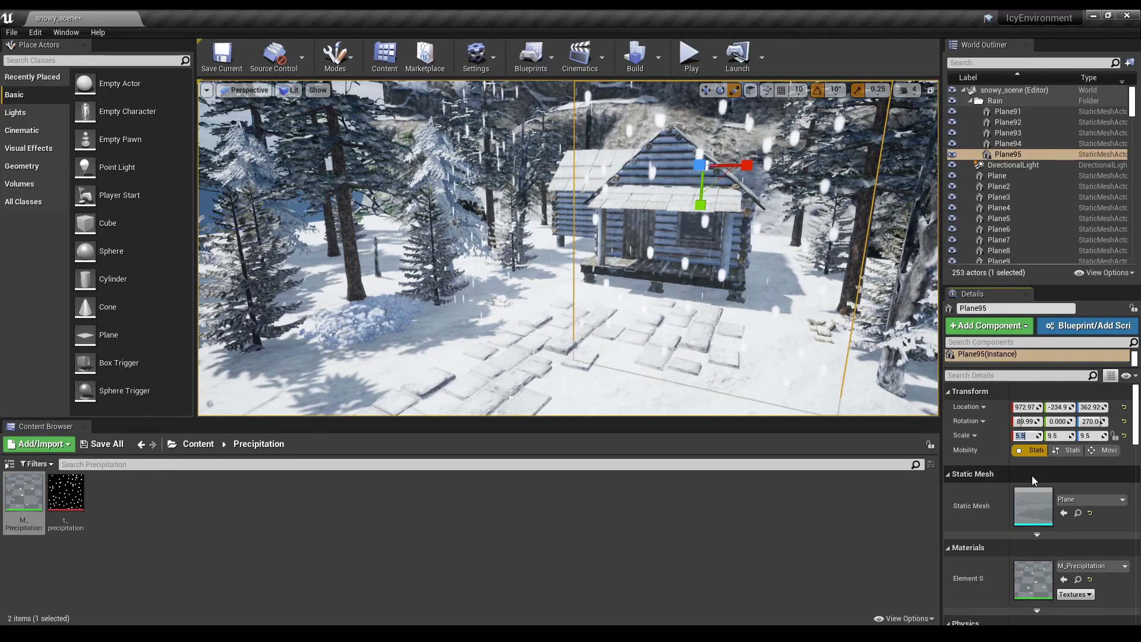
text(3)
key(Return)
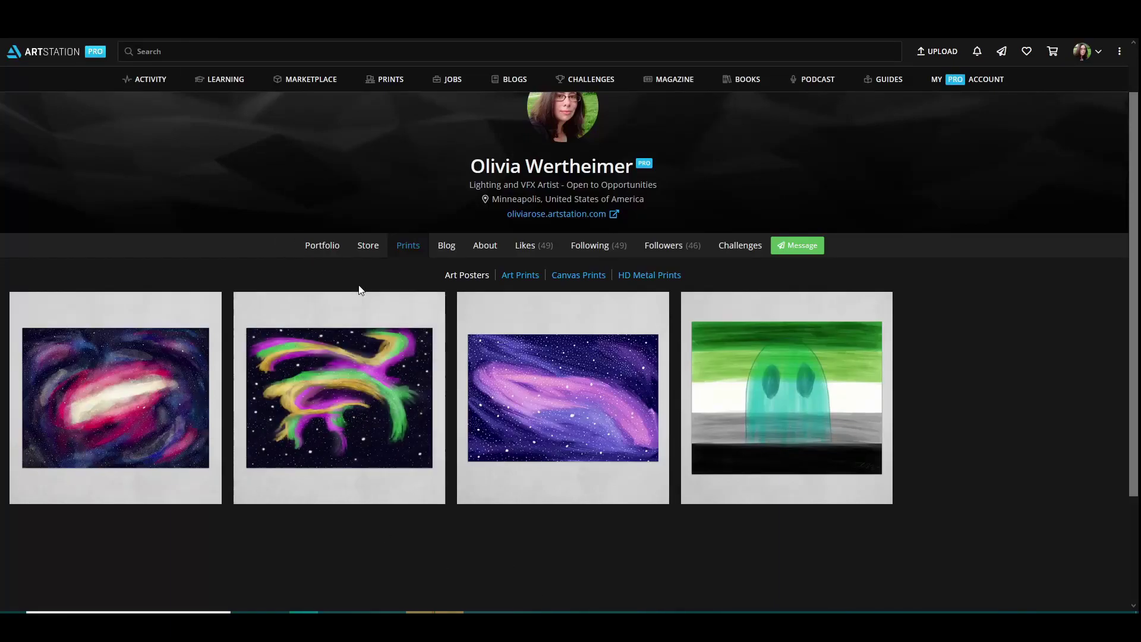
Switch to the web browser, open the artist's ArtStation store and look through the spiral notebooks in the artist's Redbubble shop
click(369, 254)
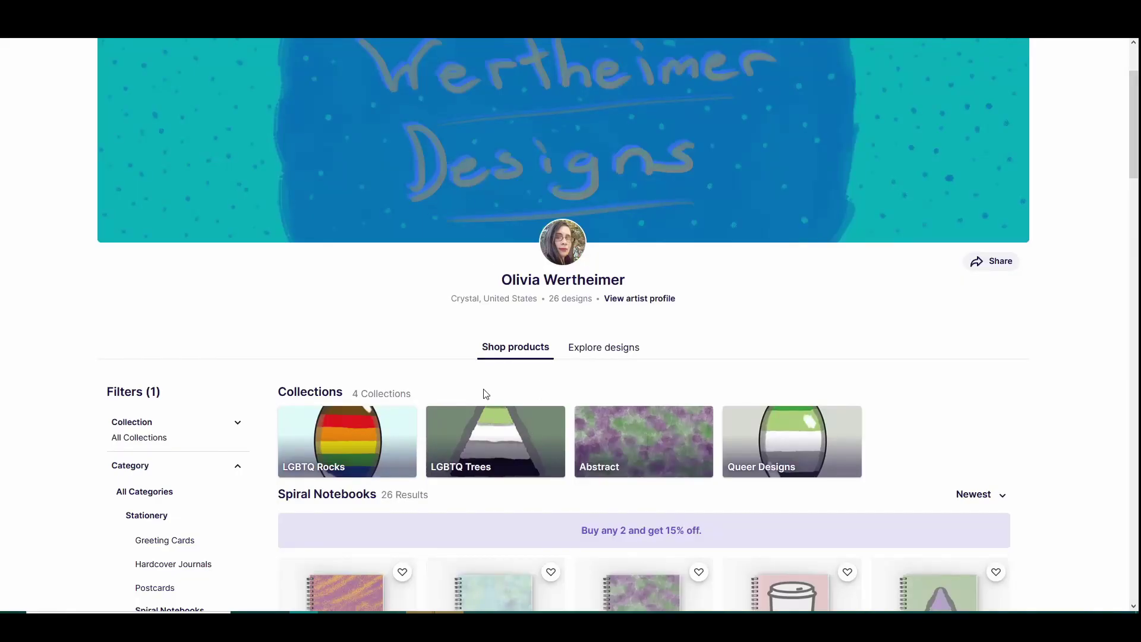
scroll(476, 383, down, 3)
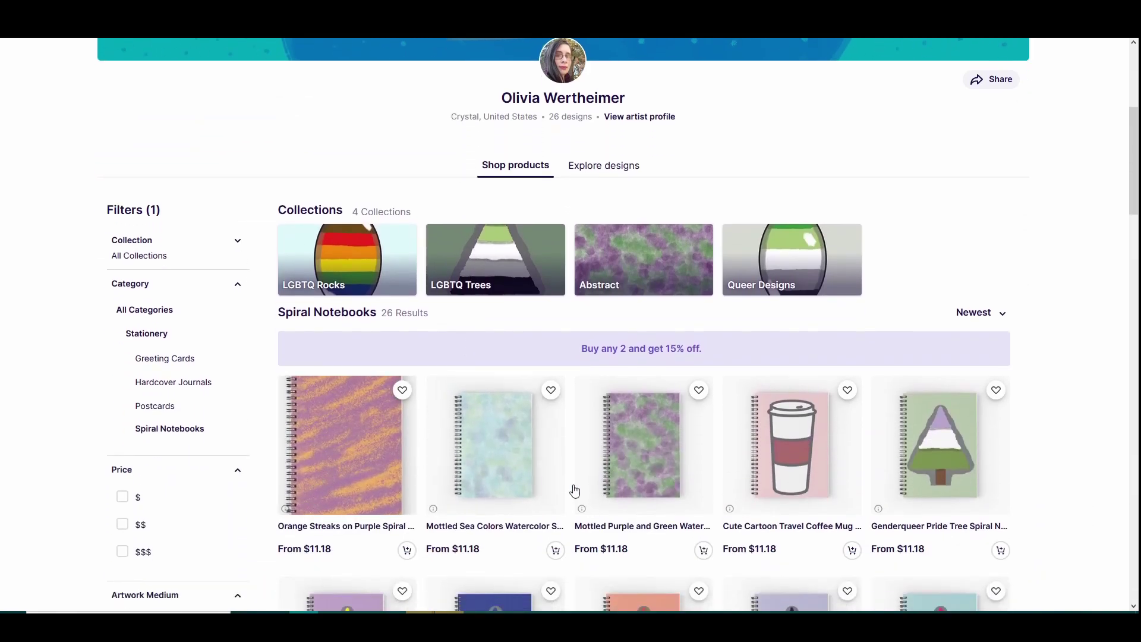
scroll(631, 548, down, 2)
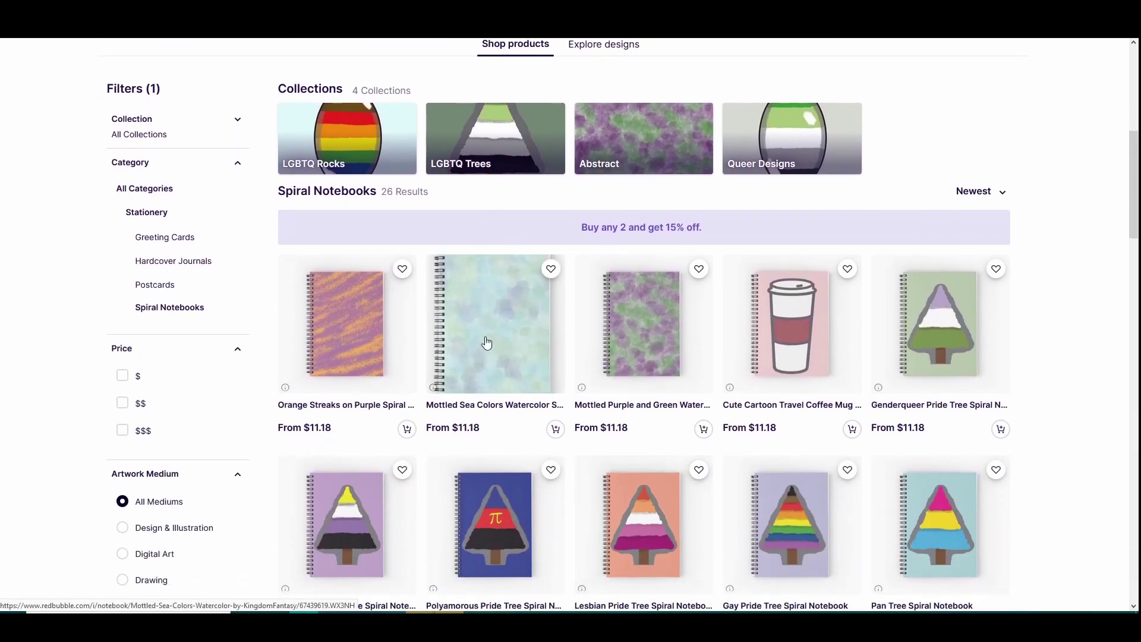
scroll(713, 467, down, 3)
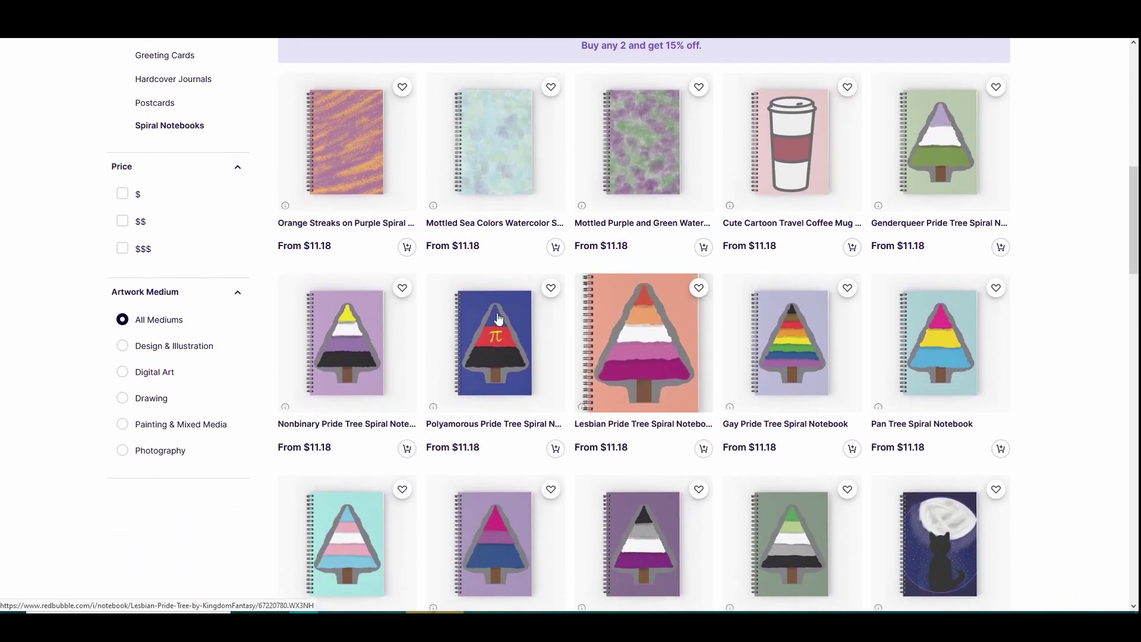
scroll(731, 554, down, 8)
scroll(684, 369, up, 1)
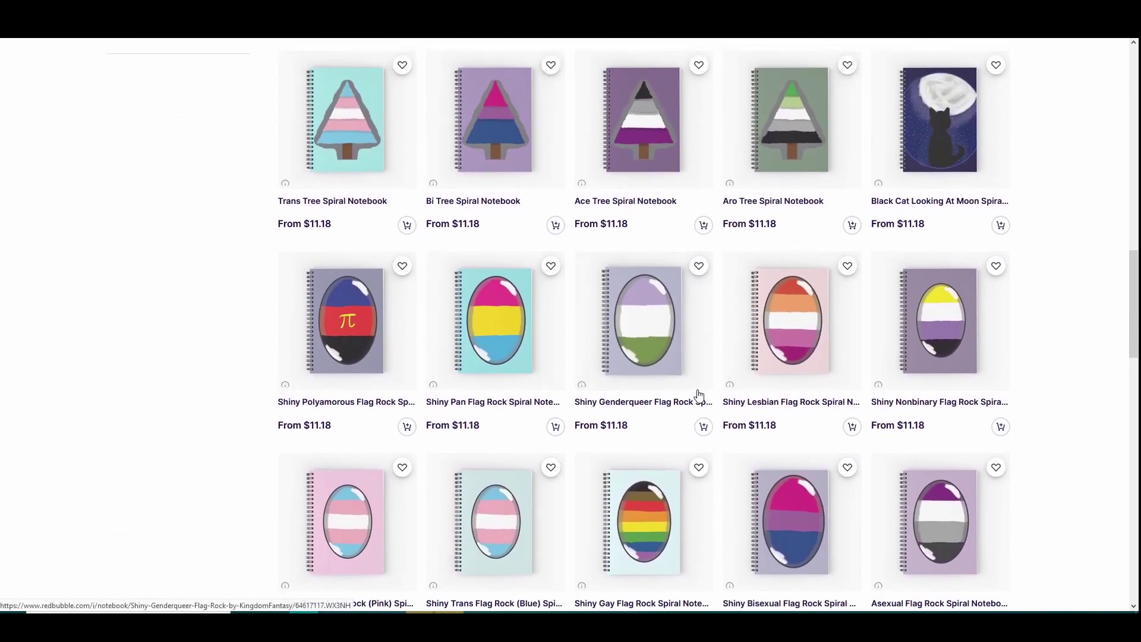